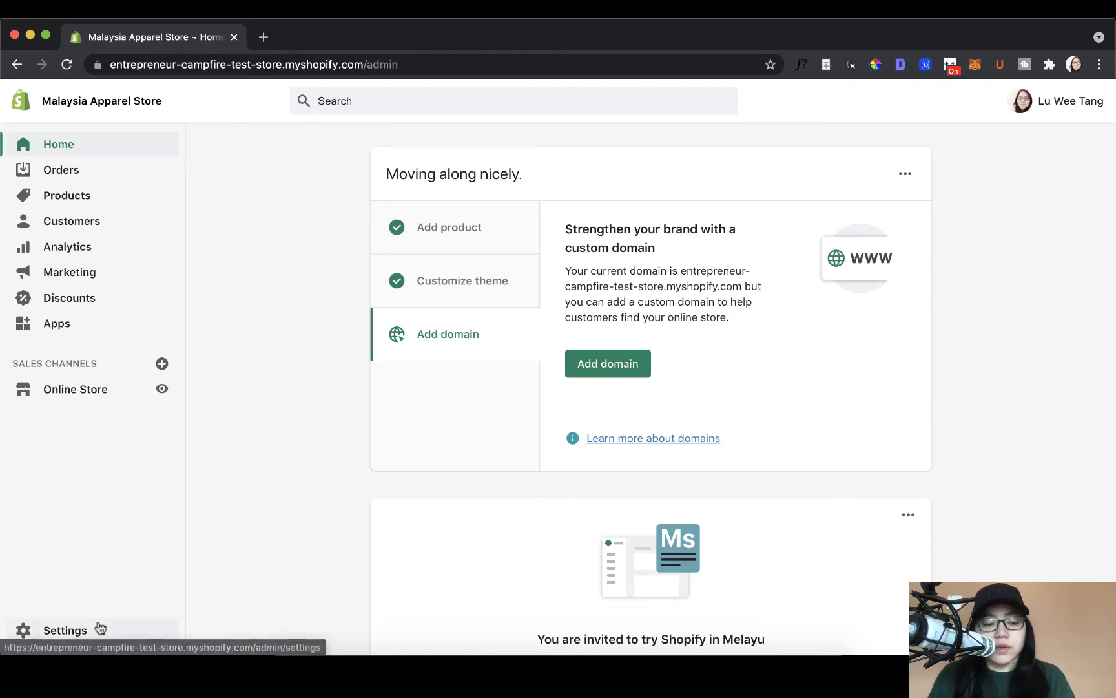
Step: Open the general shipping profile in the shipping and delivery settings and examine the East Malaysia and West Malaysia rates
{"action": "left_click", "coordinate": [100, 628]}
{"action": "left_click", "coordinate": [358, 466]}
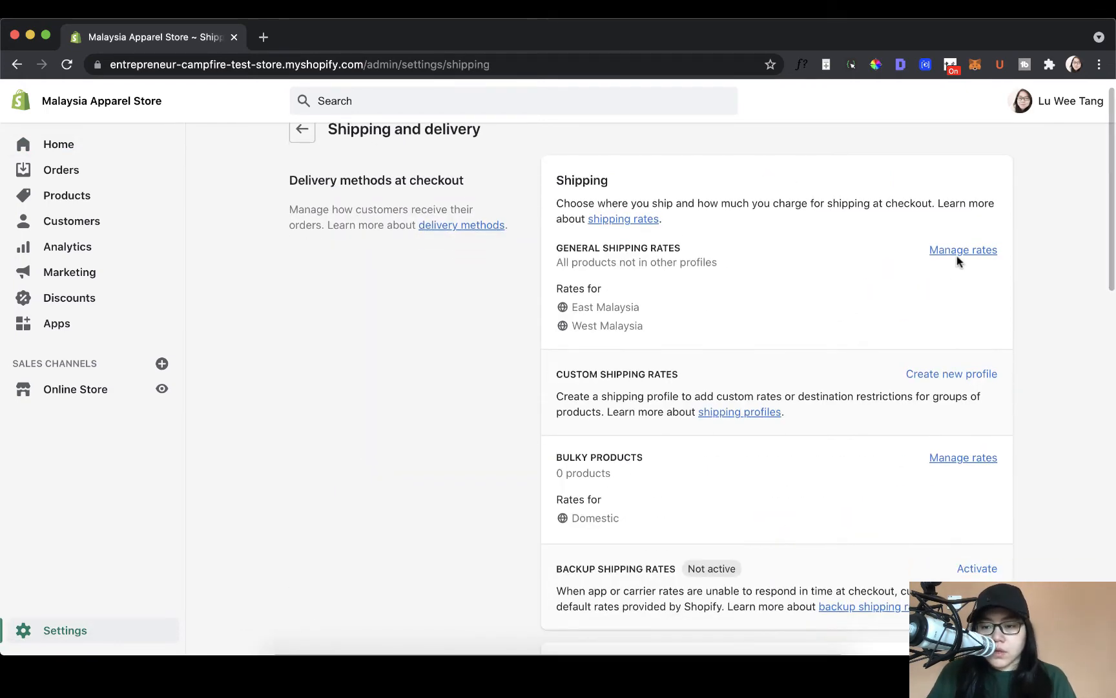
{"action": "left_click", "coordinate": [958, 257]}
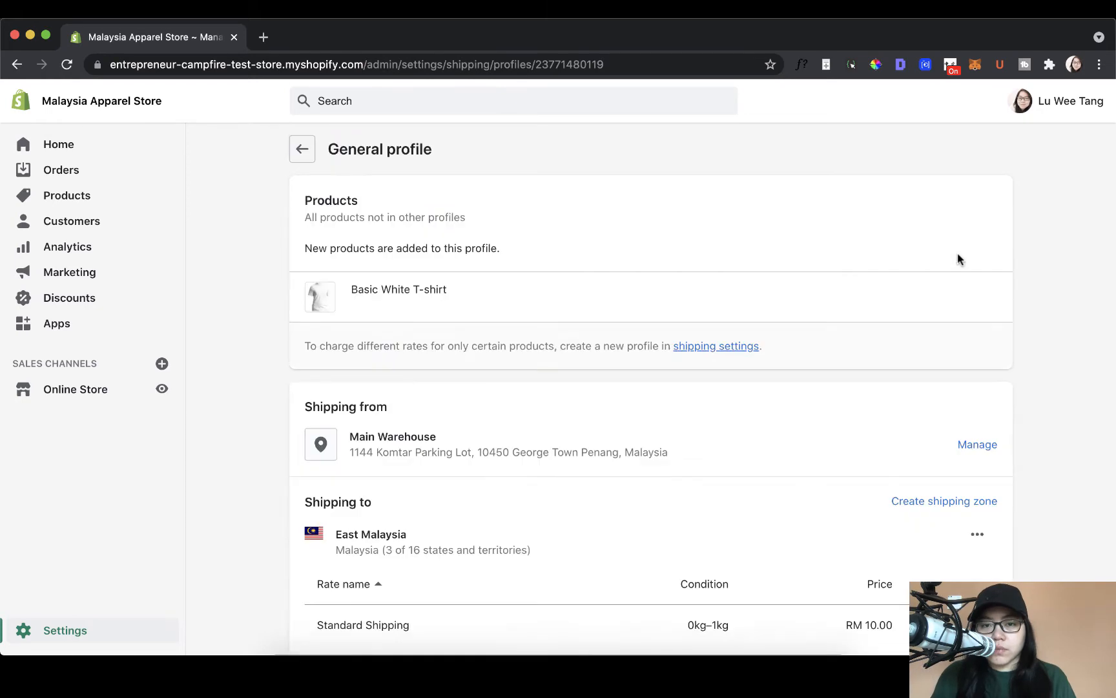
{"action": "scroll", "coordinate": [957, 255], "scroll_direction": "down", "scroll_amount": 3}
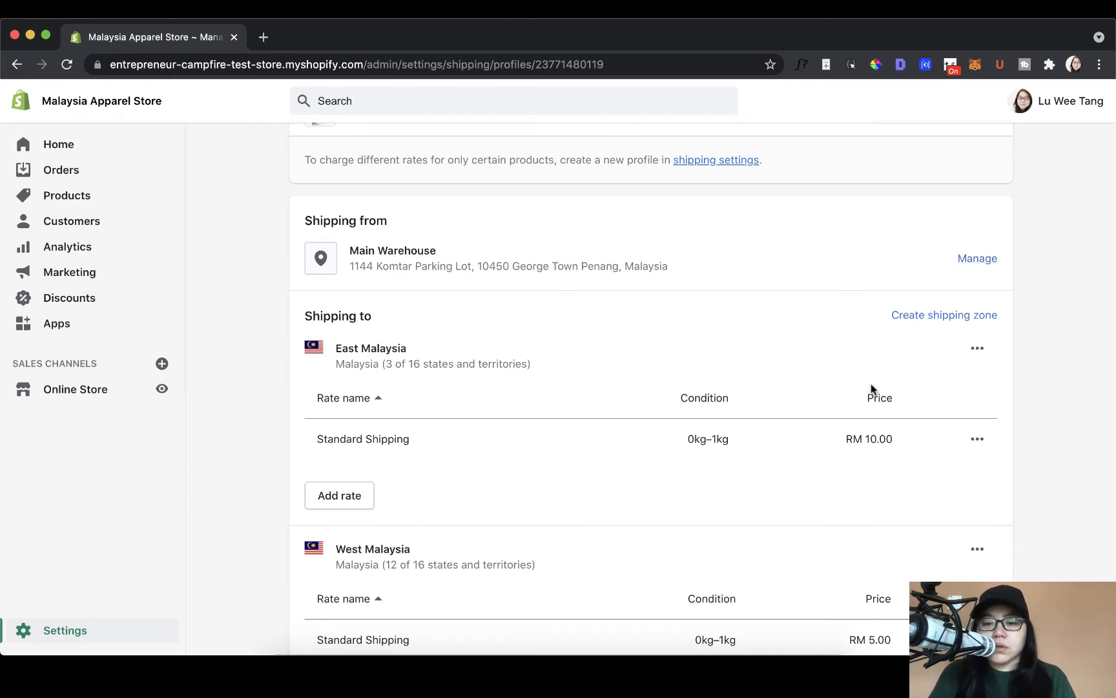
{"action": "scroll", "coordinate": [872, 390], "scroll_direction": "down", "scroll_amount": 1}
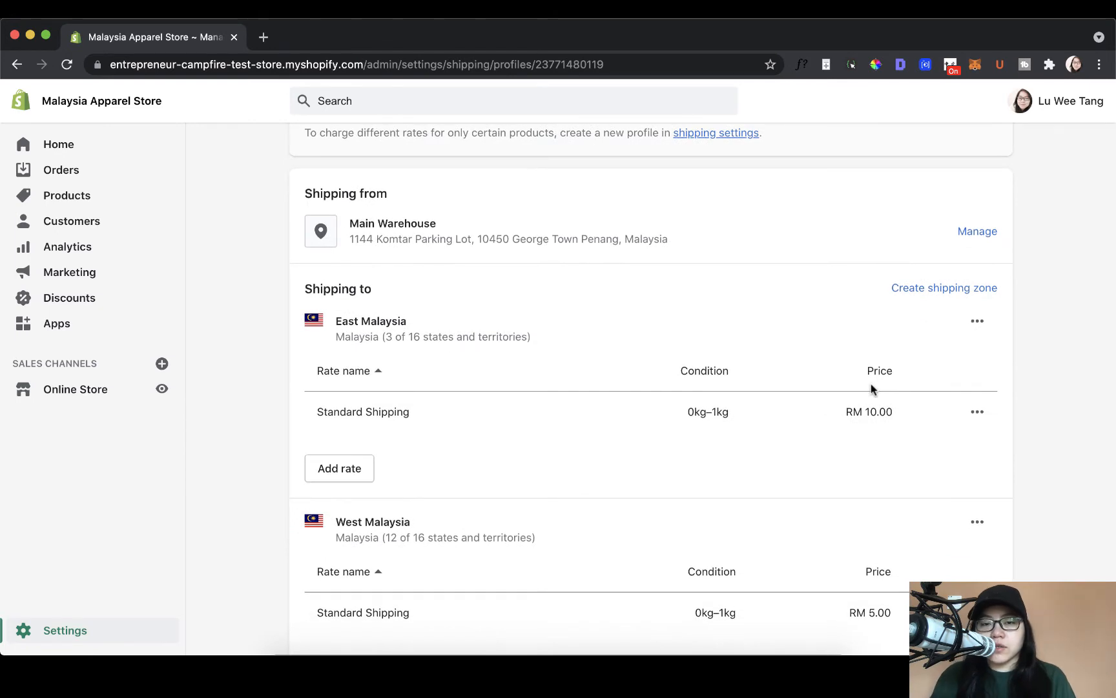
{"action": "scroll", "coordinate": [872, 390], "scroll_direction": "down", "scroll_amount": 1}
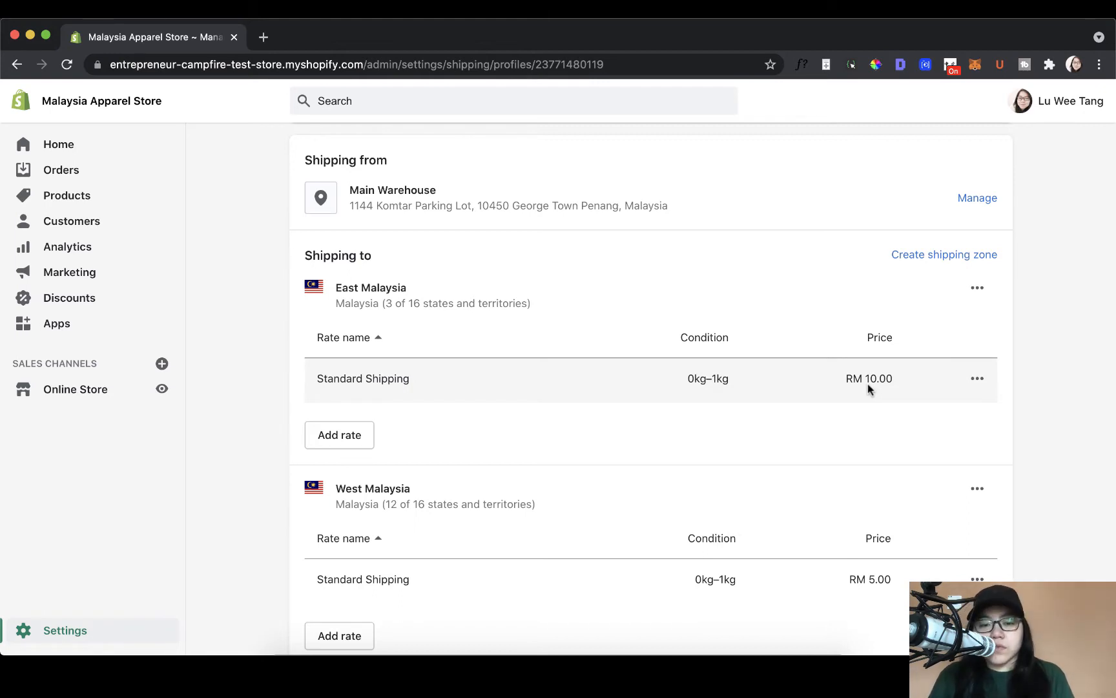
Step: Go from the store's installed apps to the Shopify App Store and search for "shipping restrictions postal code"
{"action": "left_click", "coordinate": [127, 333]}
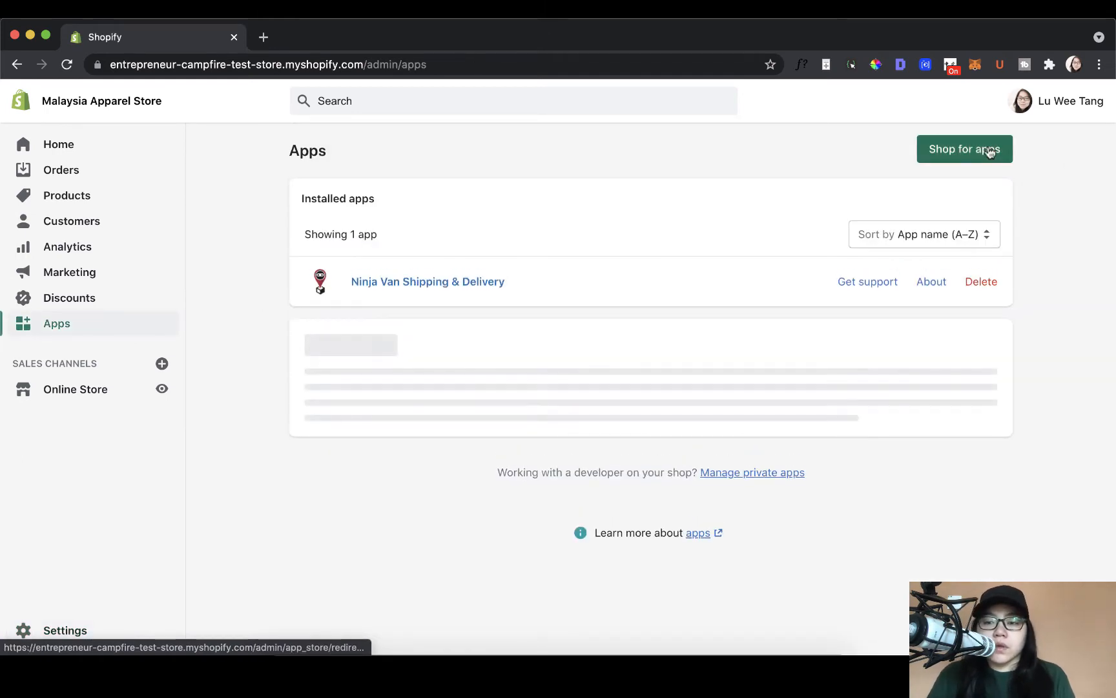
{"action": "left_click", "coordinate": [990, 151]}
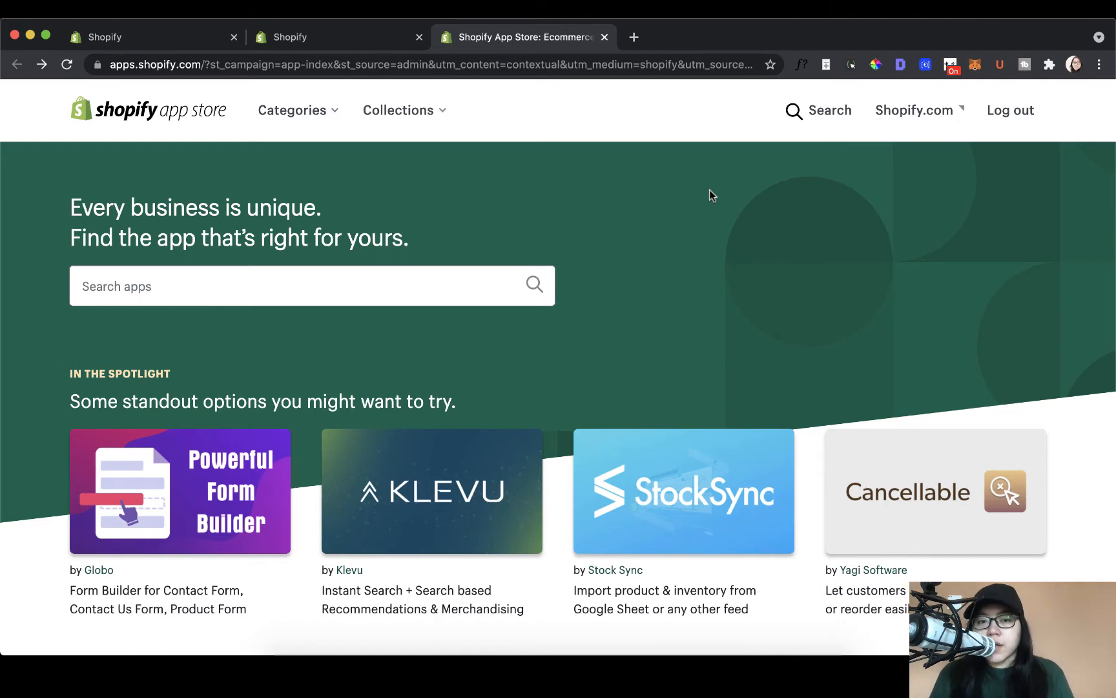
{"action": "left_click", "coordinate": [401, 275]}
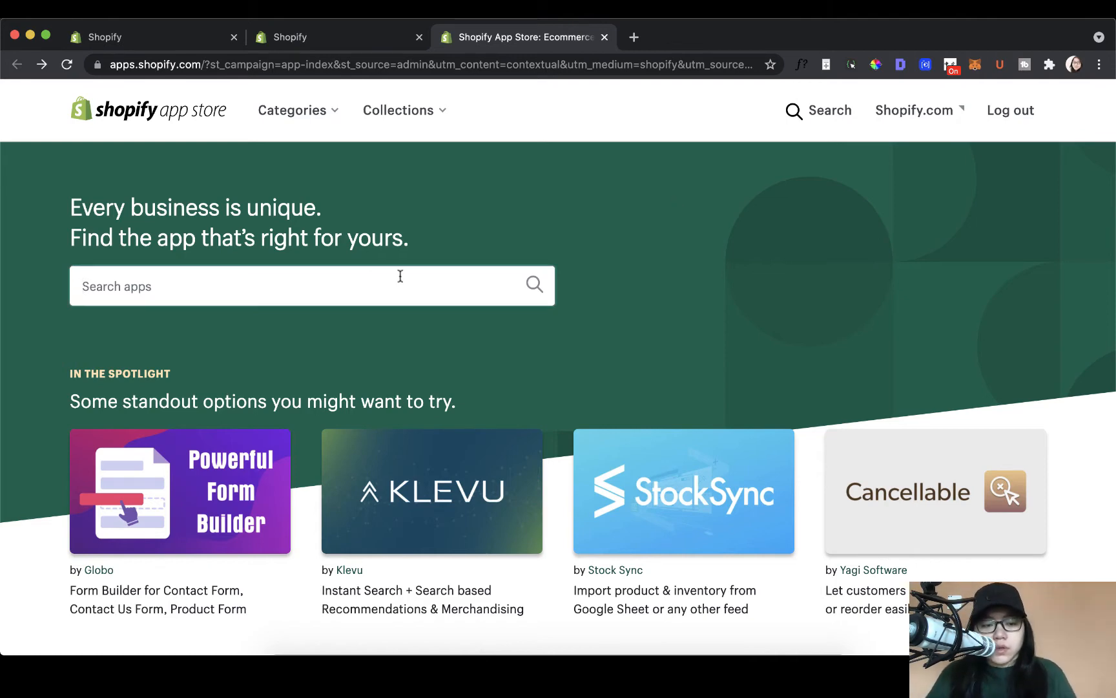
{"action": "type", "text": "shi"}
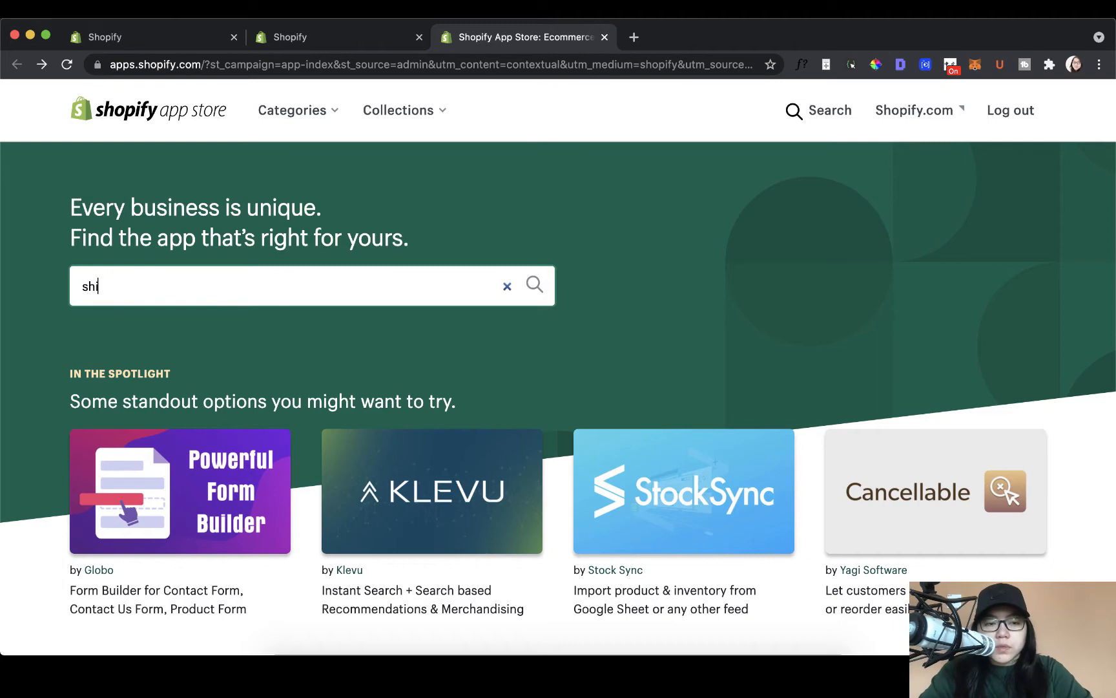
{"action": "type", "text": "pping restricti"}
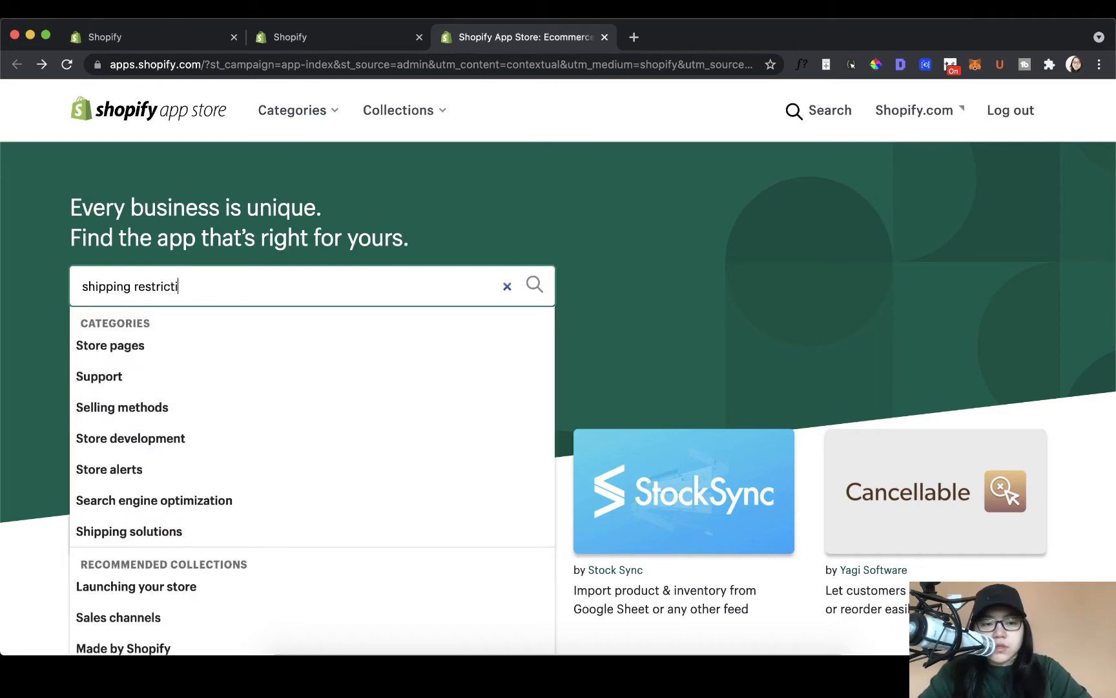
{"action": "type", "text": "ons postal co"}
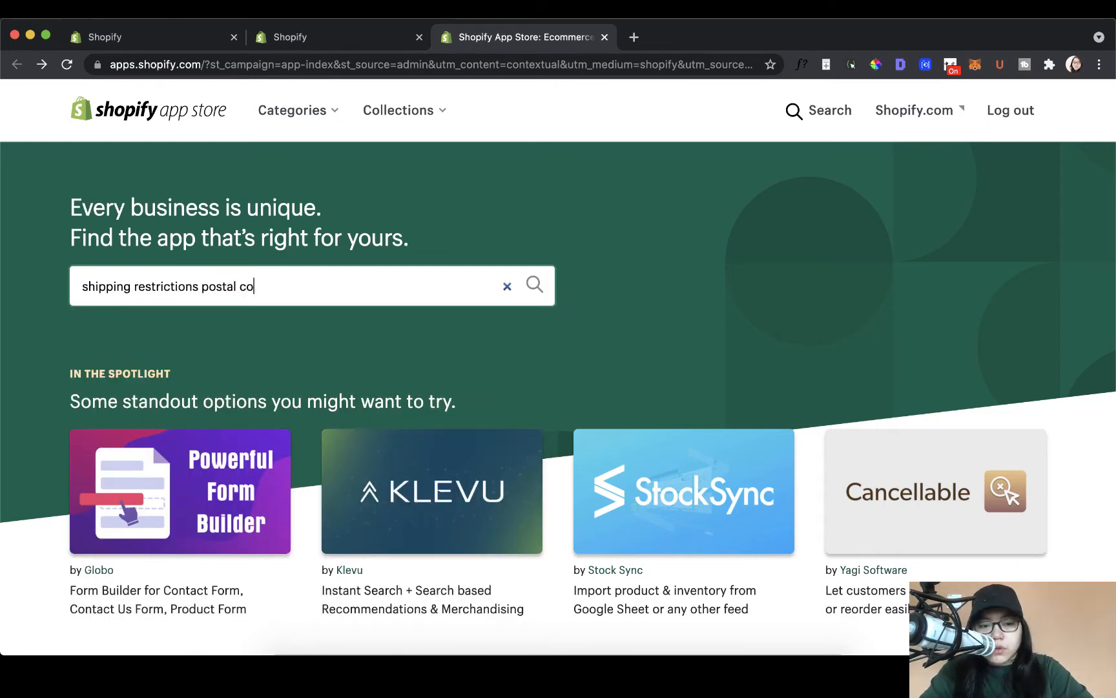
{"action": "type", "text": "de"}
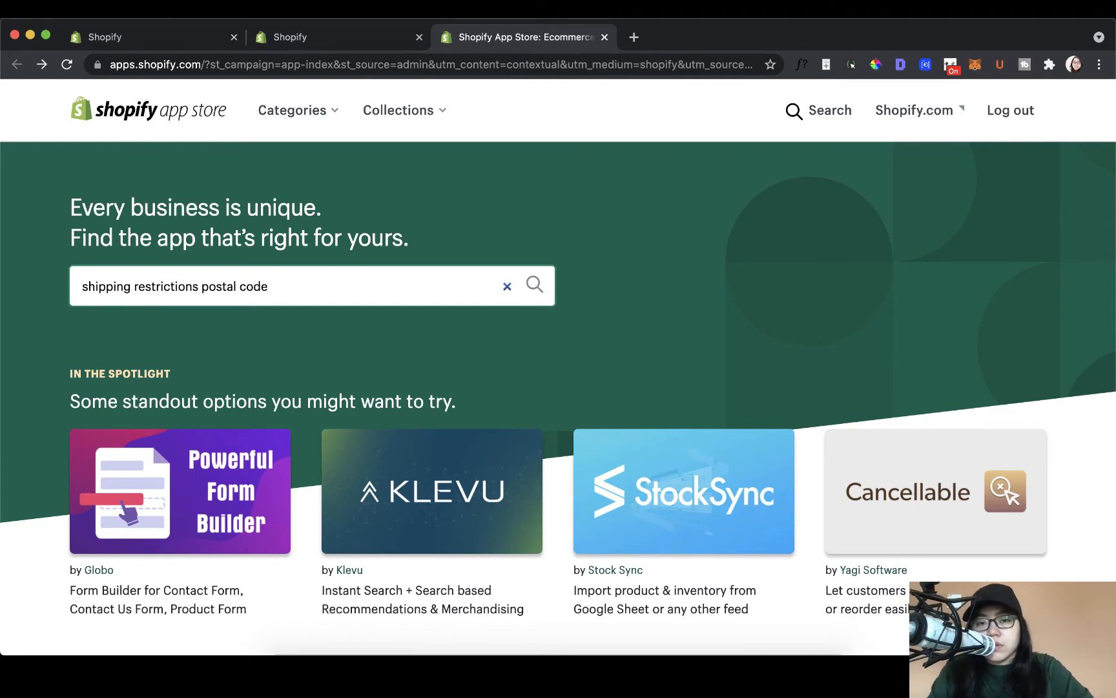
{"action": "key", "text": "Return"}
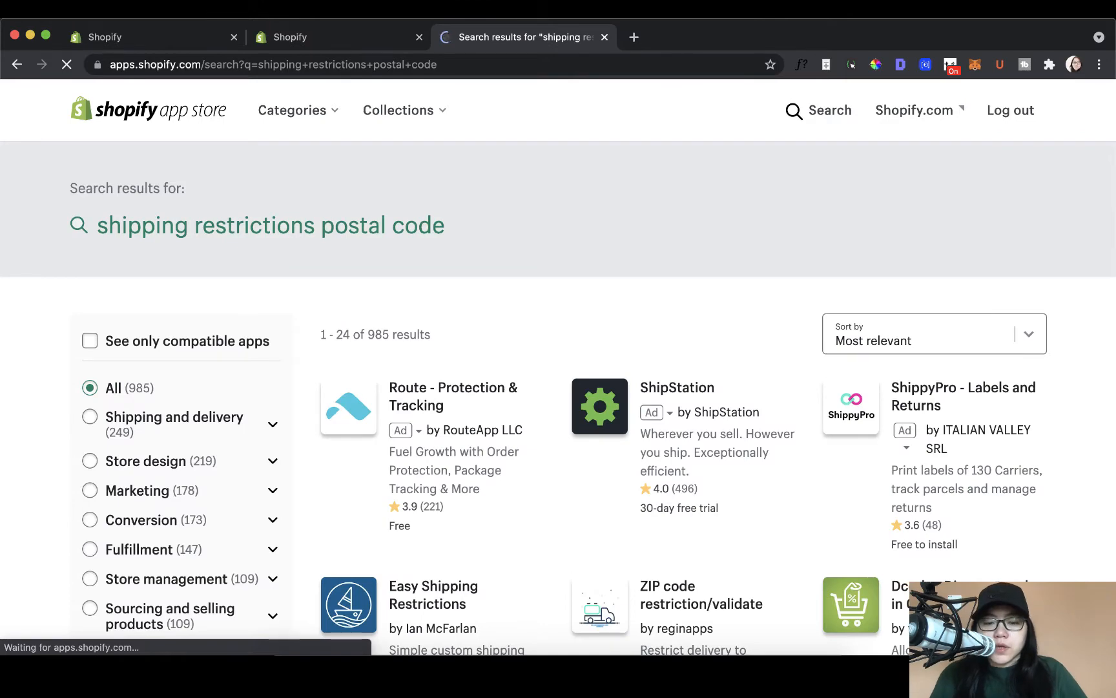
Step: Open the ZIP code restriction/validate app by reginapps from the search results and install it in the store
{"action": "scroll", "coordinate": [513, 400], "scroll_direction": "down", "scroll_amount": 2}
{"action": "scroll", "coordinate": [512, 399], "scroll_direction": "down", "scroll_amount": 4}
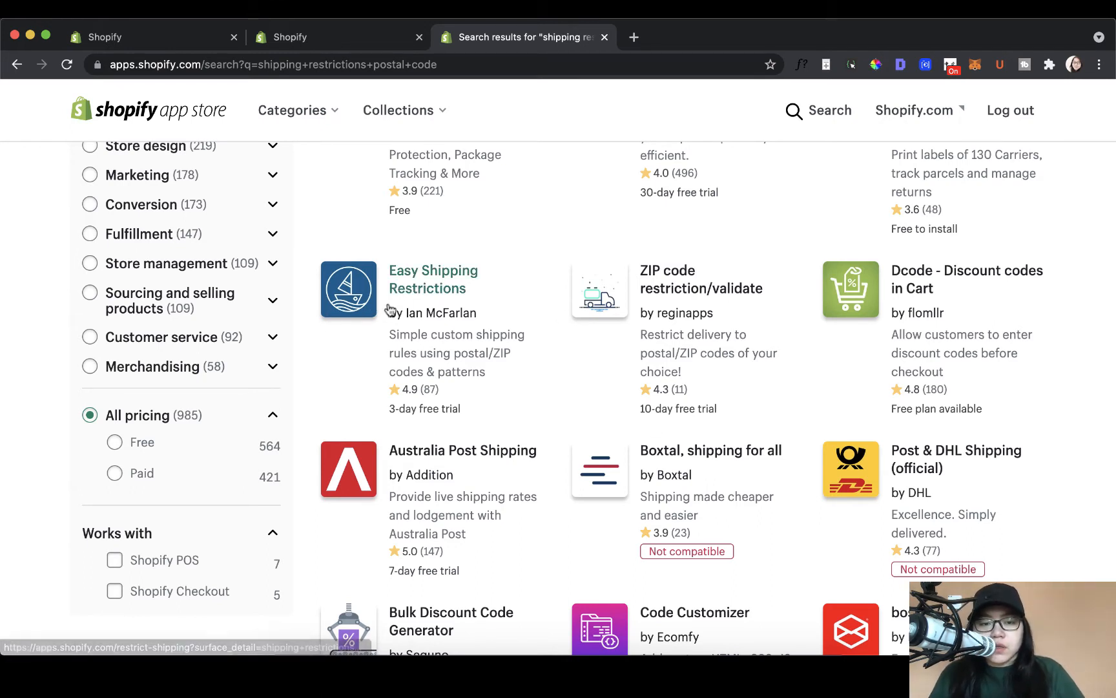
{"action": "scroll", "coordinate": [498, 372], "scroll_direction": "down", "scroll_amount": 1}
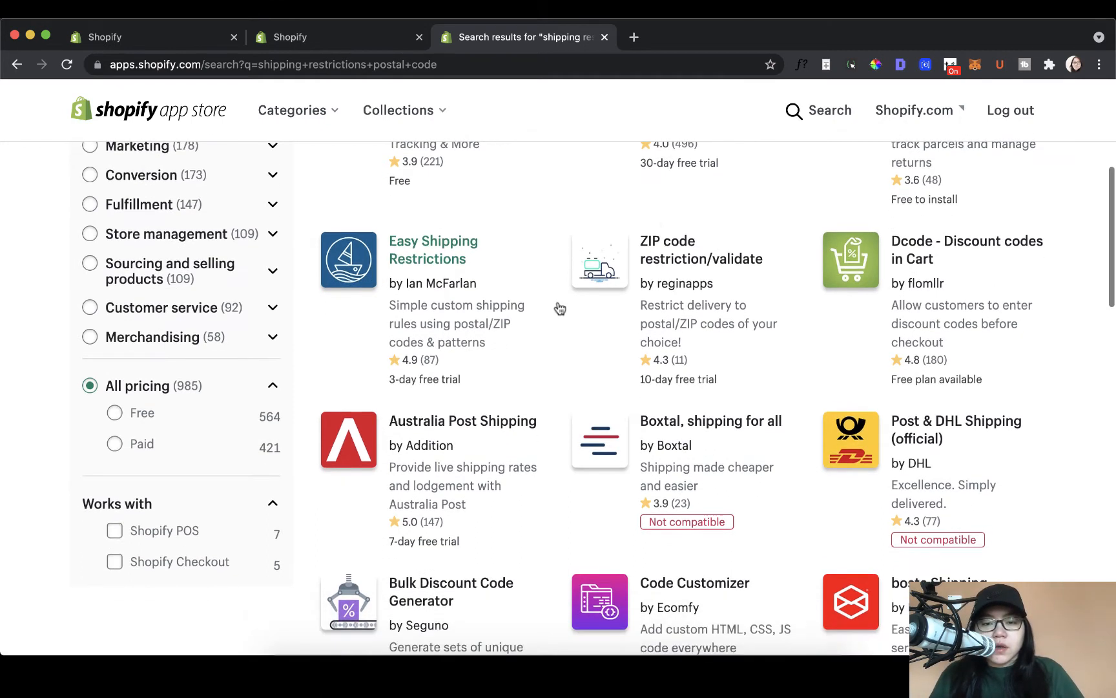
{"action": "left_click", "coordinate": [737, 276]}
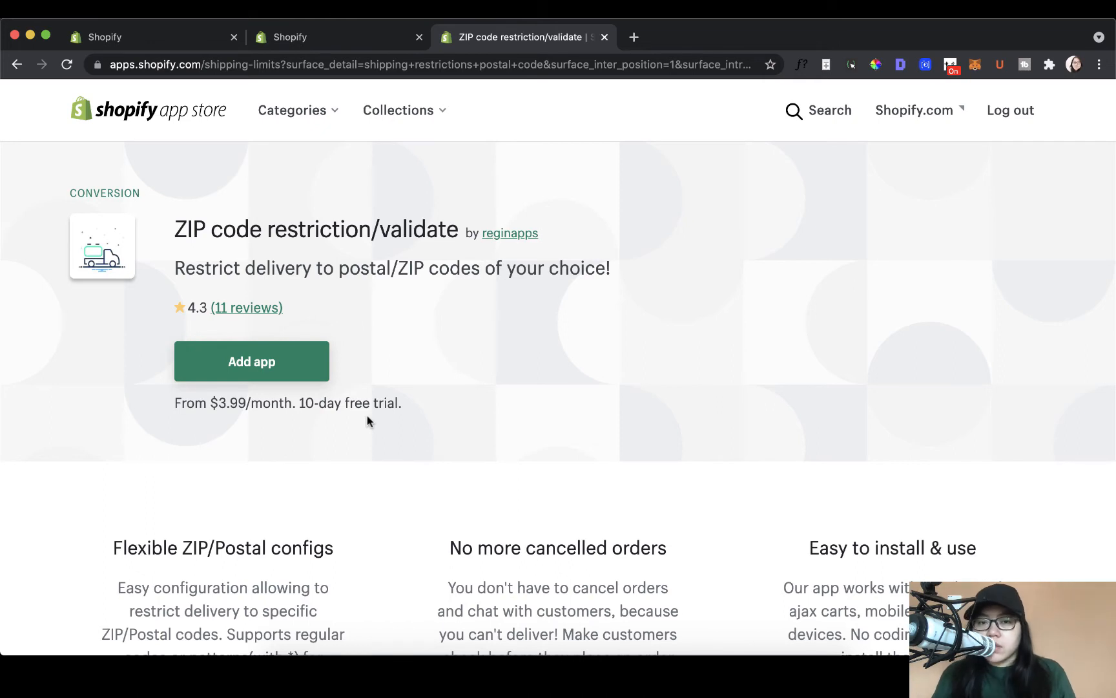
{"action": "scroll", "coordinate": [368, 420], "scroll_direction": "down", "scroll_amount": 1}
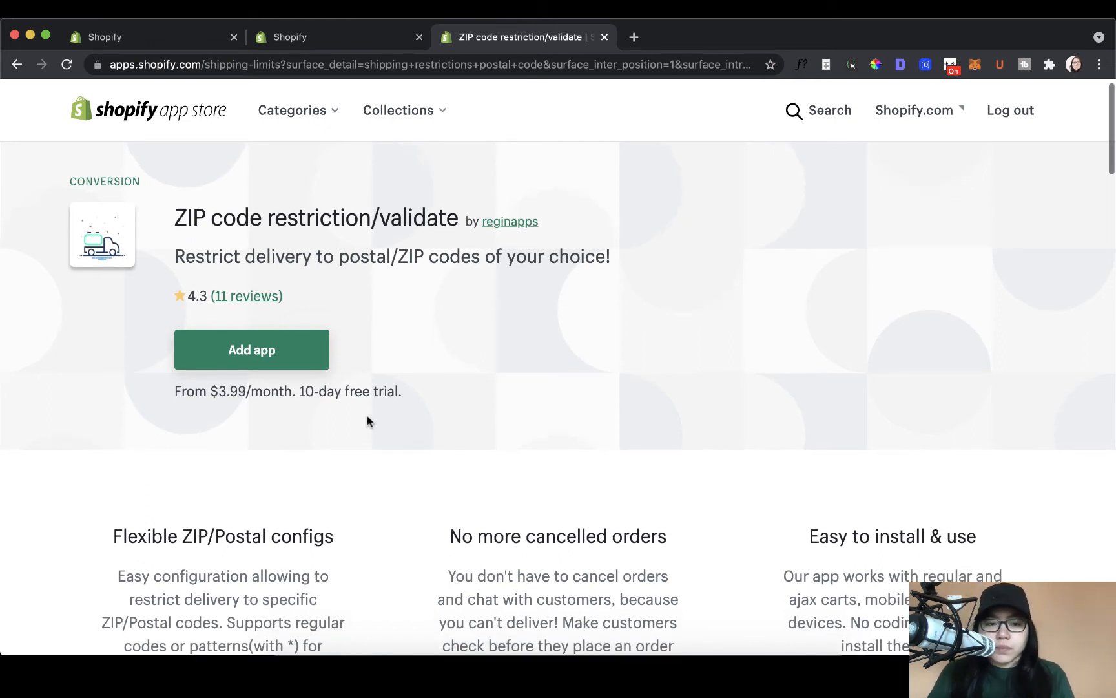
{"action": "left_click", "coordinate": [287, 359]}
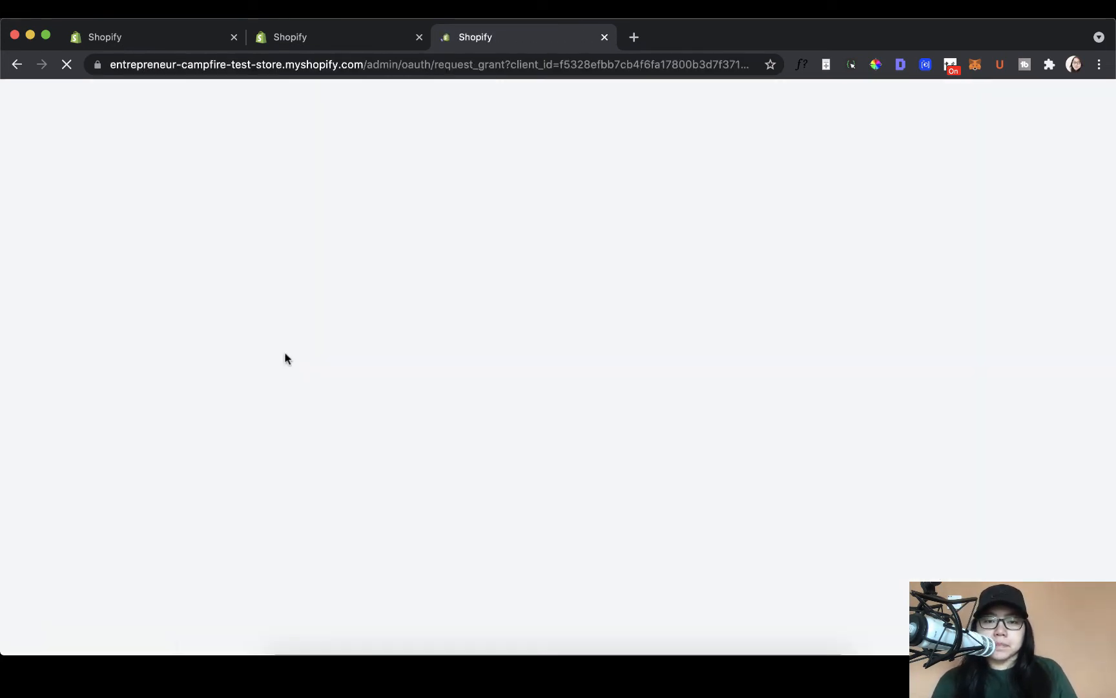
{"action": "left_click", "coordinate": [876, 576]}
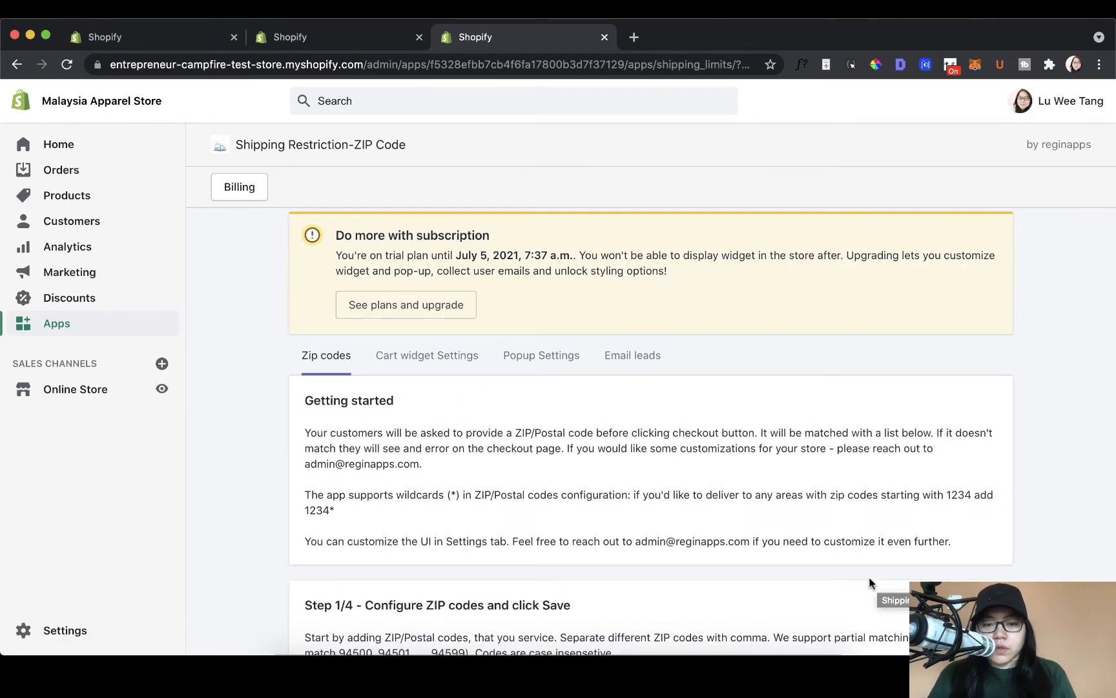
Step: Read the app's getting-started notes and ZIP code configuration instructions, ending in the field for serviced postal codes
{"action": "scroll", "coordinate": [872, 576], "scroll_direction": "down", "scroll_amount": 3}
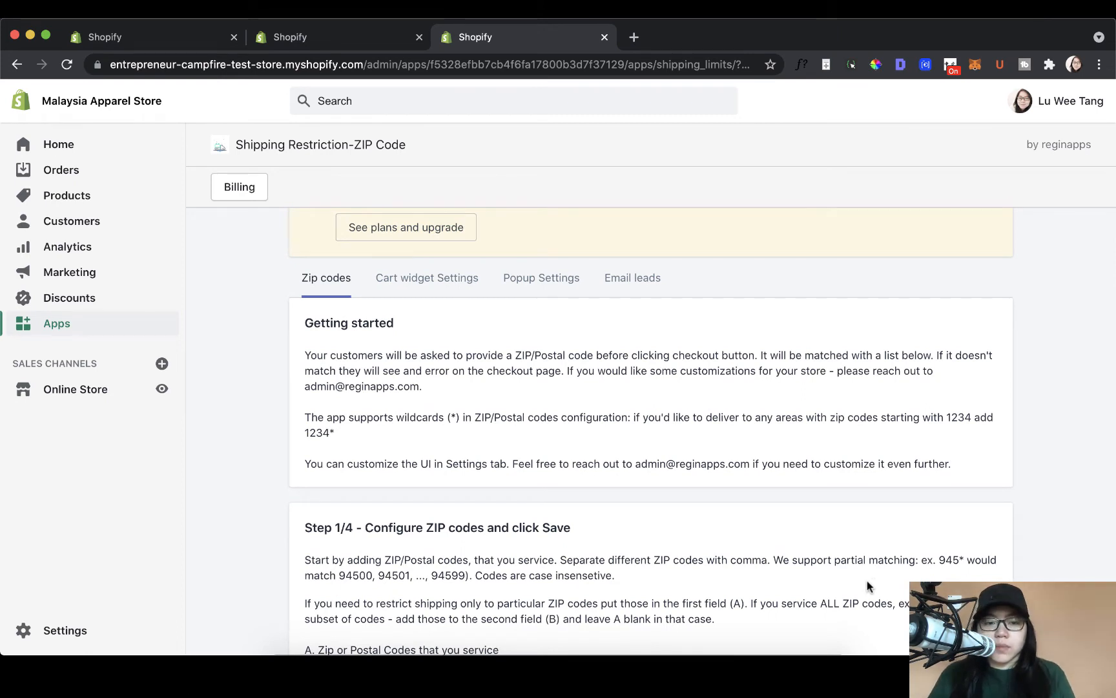
{"action": "scroll", "coordinate": [737, 547], "scroll_direction": "down", "scroll_amount": 1}
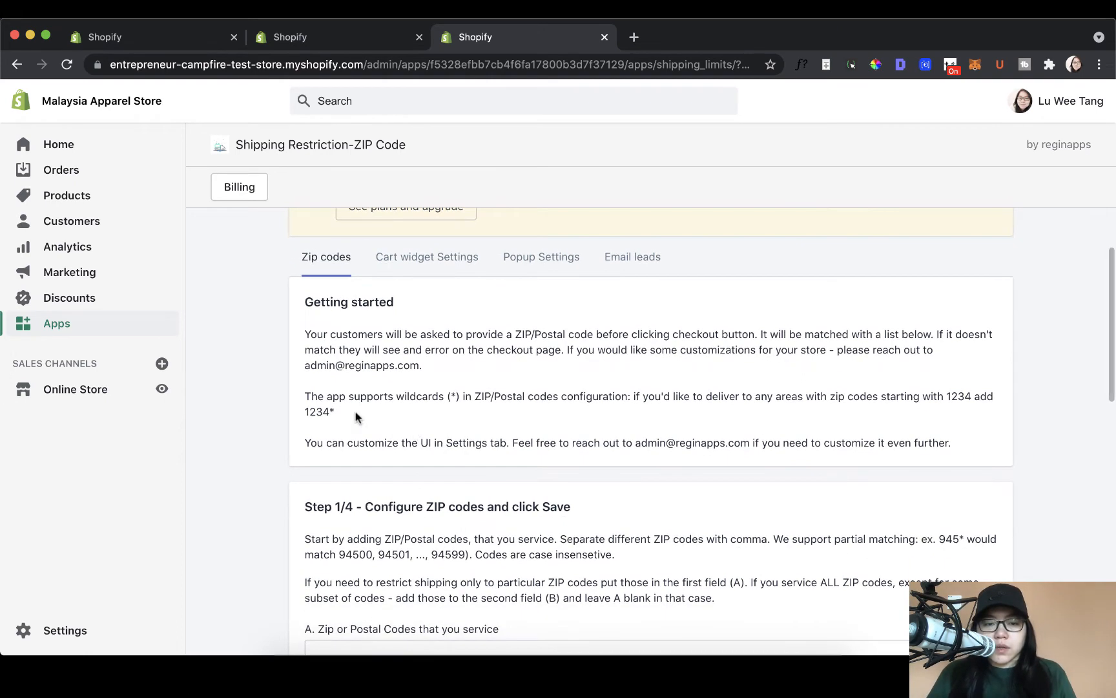
{"action": "scroll", "coordinate": [470, 370], "scroll_direction": "down", "scroll_amount": 1}
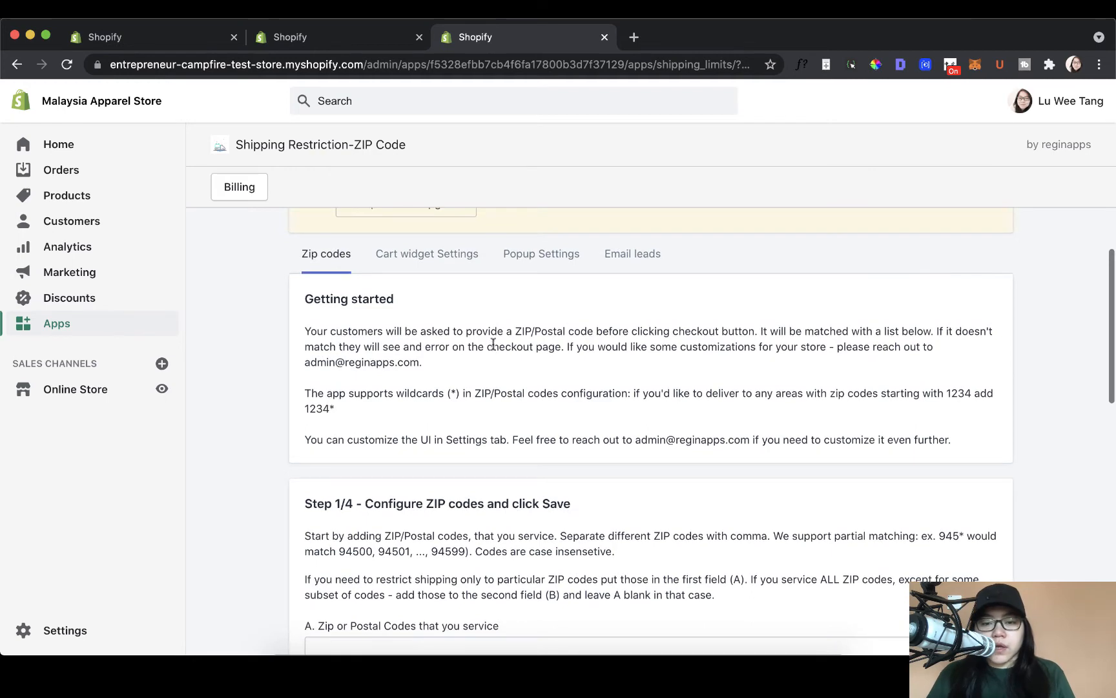
{"action": "scroll", "coordinate": [852, 414], "scroll_direction": "down", "scroll_amount": 3}
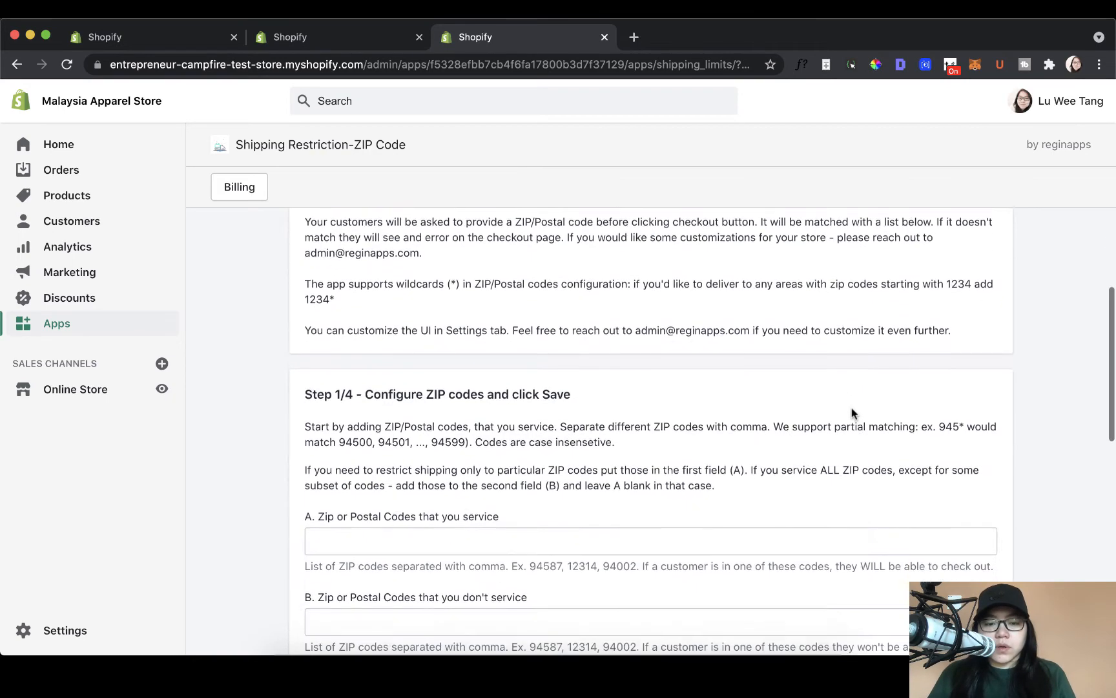
{"action": "scroll", "coordinate": [850, 417], "scroll_direction": "down", "scroll_amount": 4}
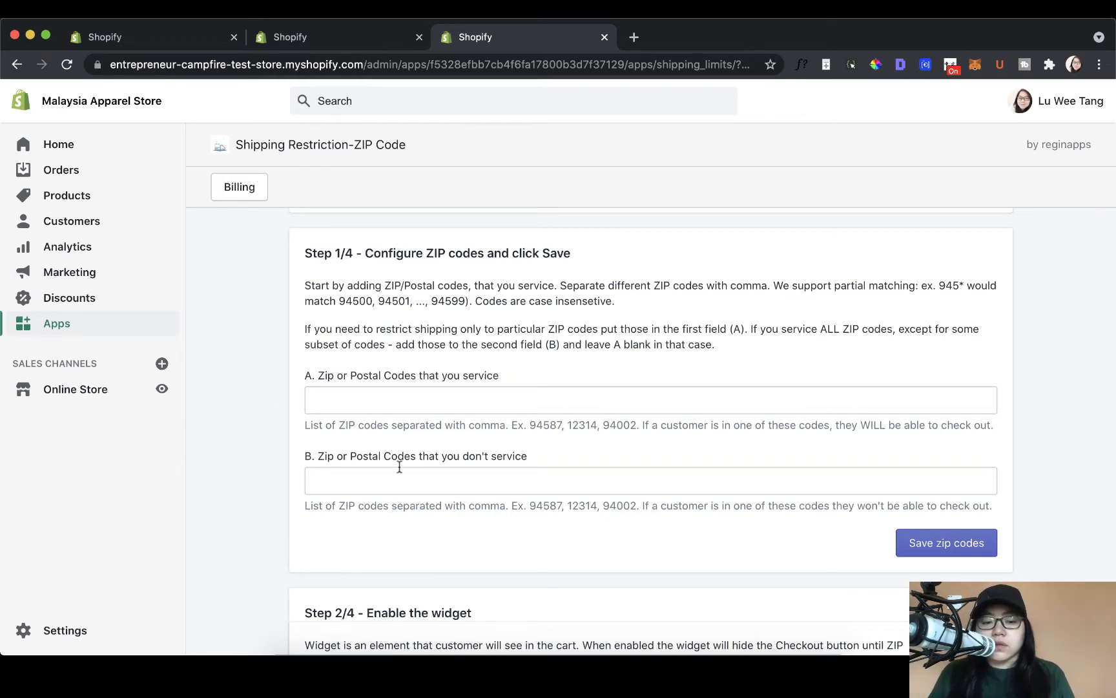
{"action": "scroll", "coordinate": [429, 470], "scroll_direction": "down", "scroll_amount": 1}
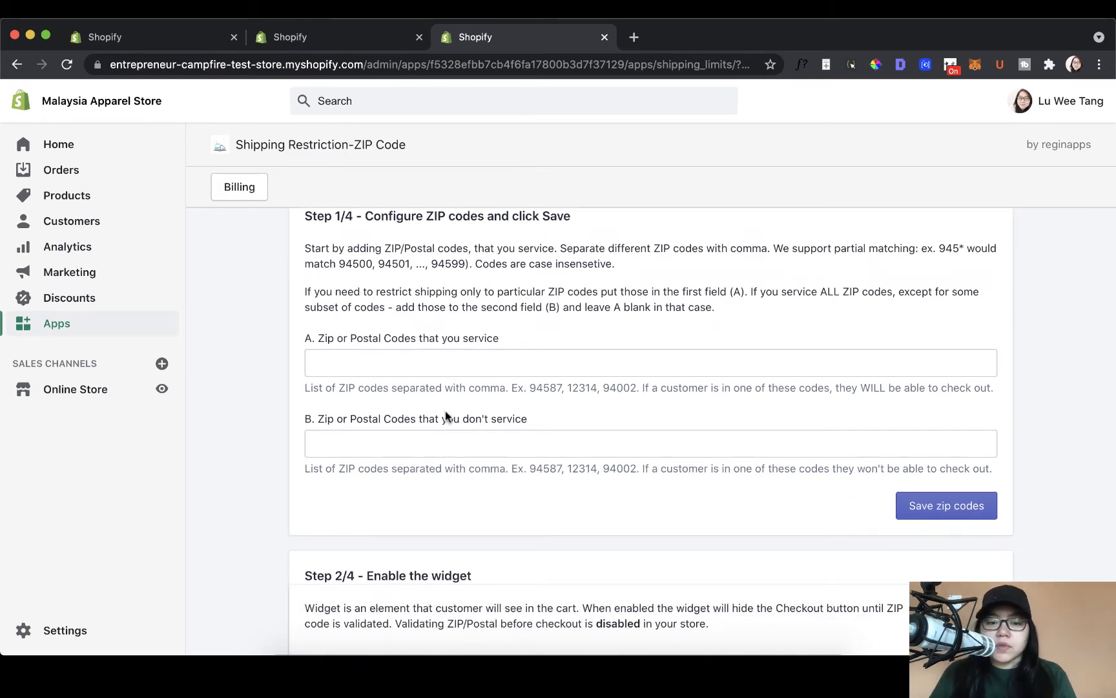
{"action": "left_click", "coordinate": [455, 359]}
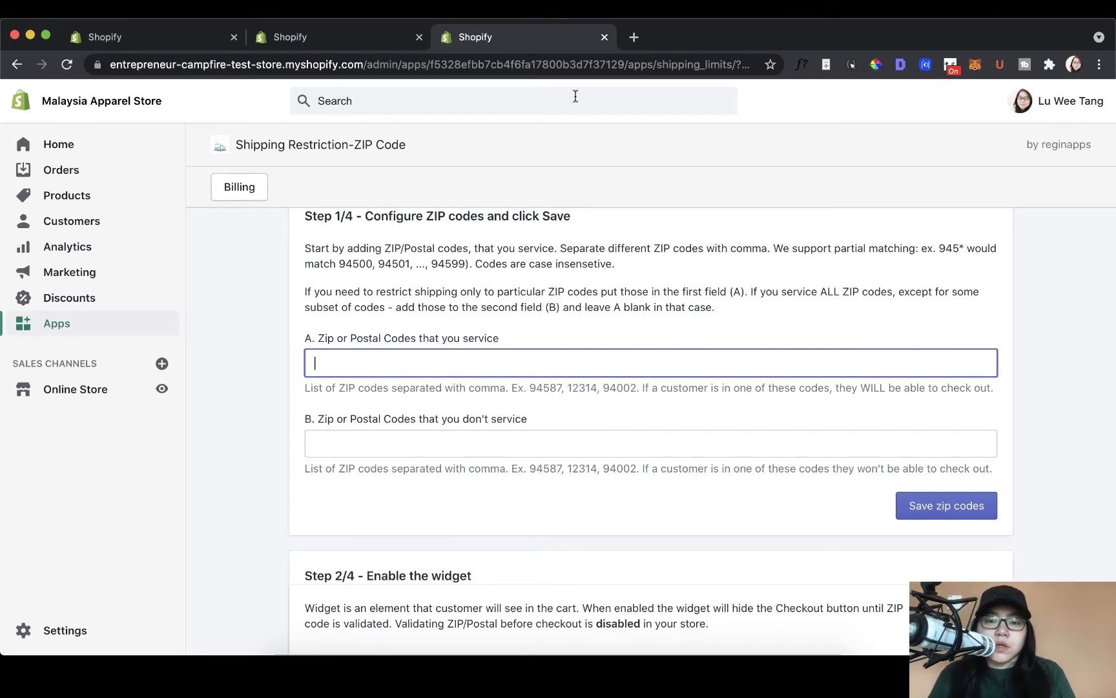
Step: Search Google for "postcodes in selangor" in a new tab and open the postcode.my Selangor postcode list
{"action": "left_click", "coordinate": [634, 37]}
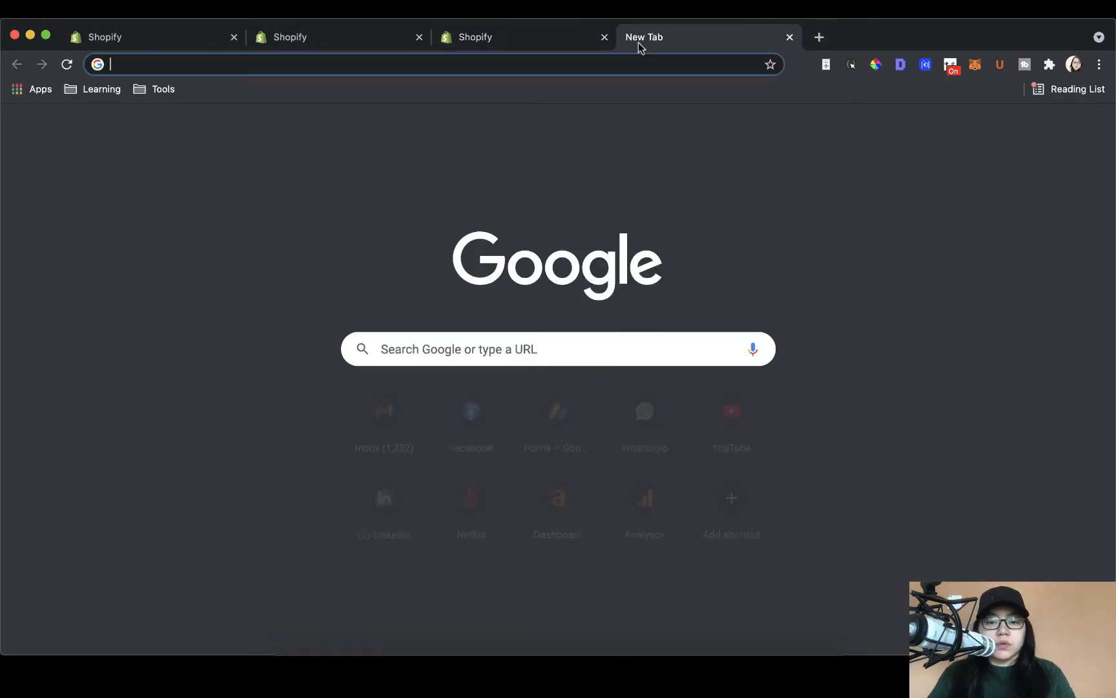
{"action": "type", "text": "postcodes"}
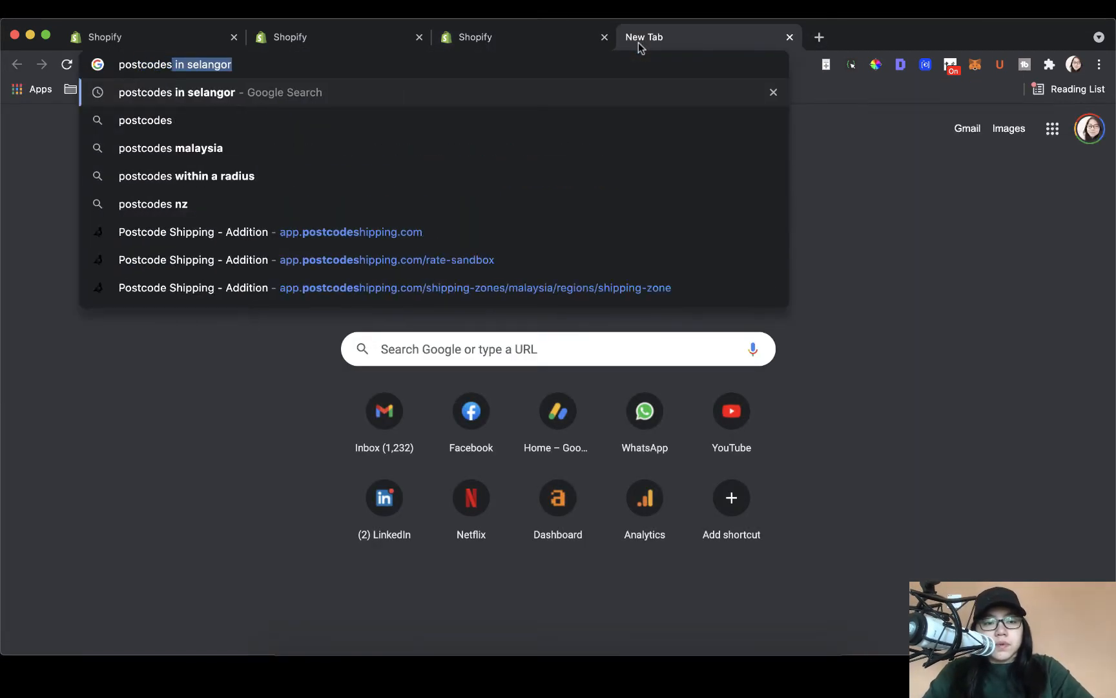
{"action": "key", "text": "Return"}
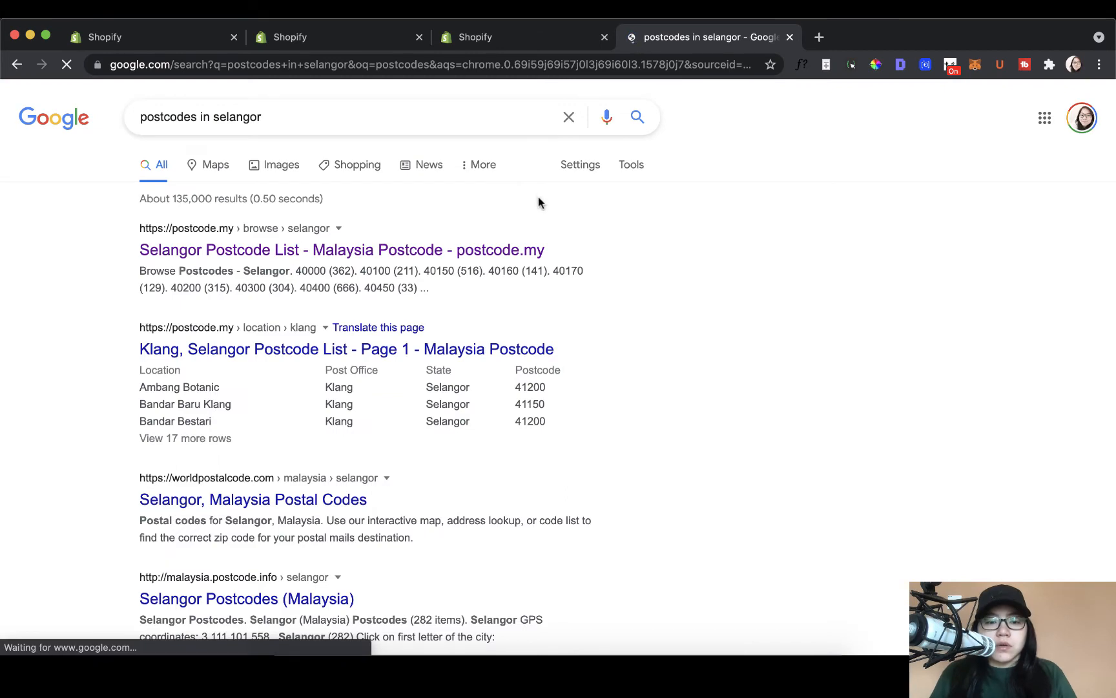
{"action": "left_click", "coordinate": [517, 252]}
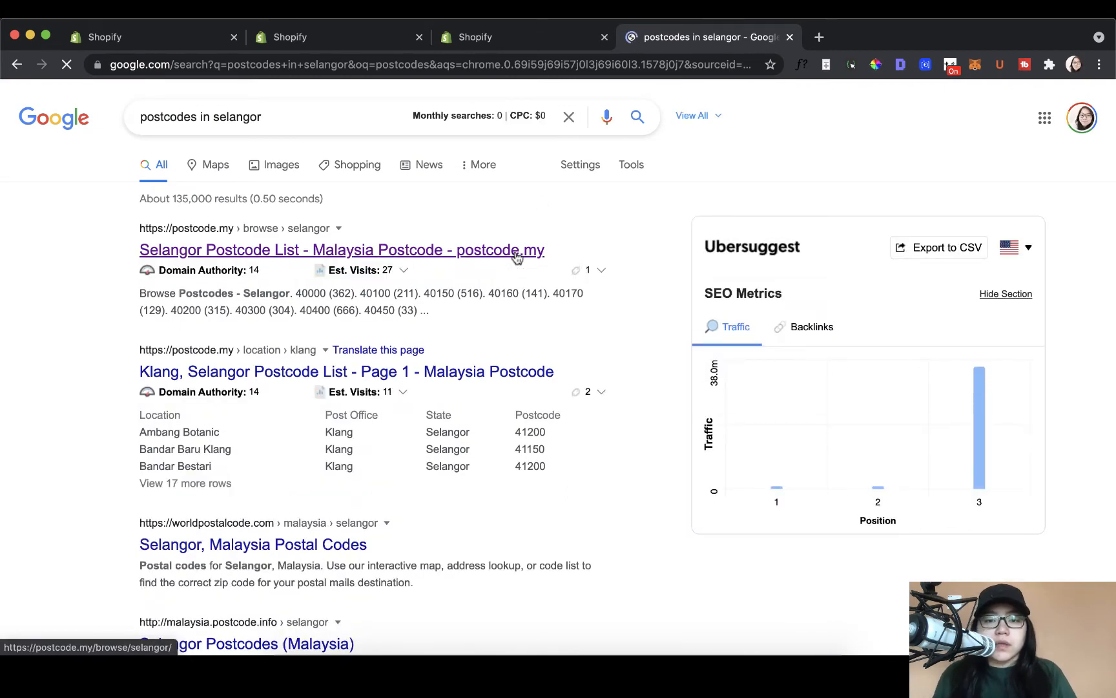
{"action": "scroll", "coordinate": [514, 256], "scroll_direction": "down", "scroll_amount": 5}
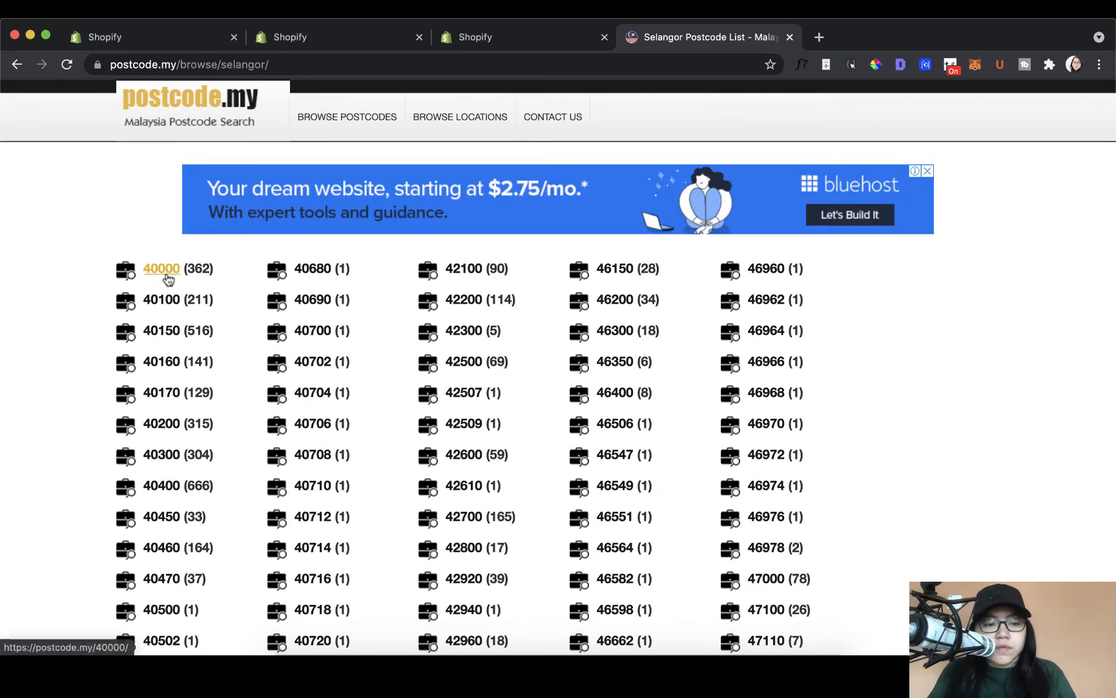
Step: Enter 40000 and 40680 from the Selangor postcode list as the ZIP codes the store services, separated by a comma
{"action": "left_click", "coordinate": [568, 34]}
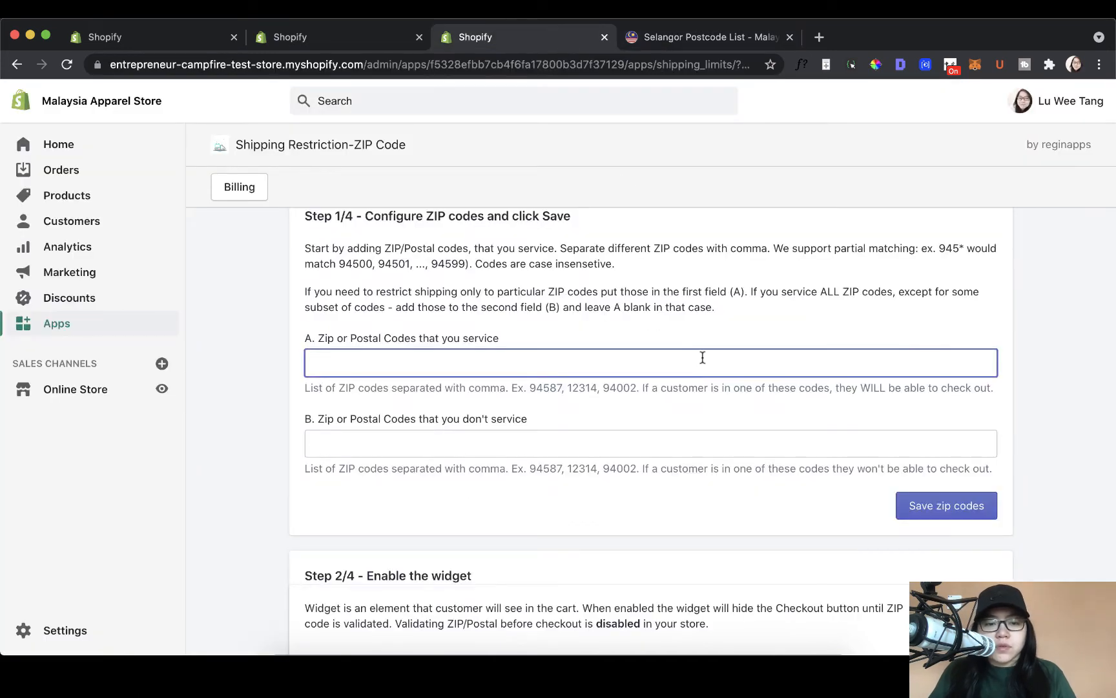
{"action": "type", "text": "40000"}
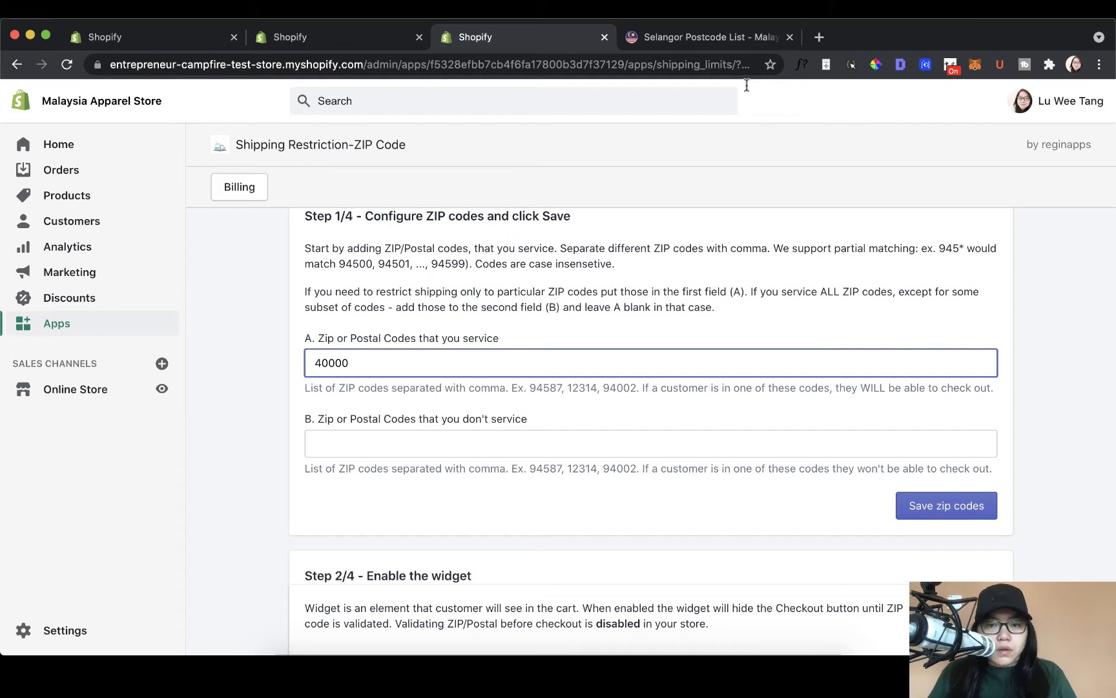
{"action": "left_click", "coordinate": [693, 38]}
{"action": "scroll", "coordinate": [655, 251], "scroll_direction": "down", "scroll_amount": 1}
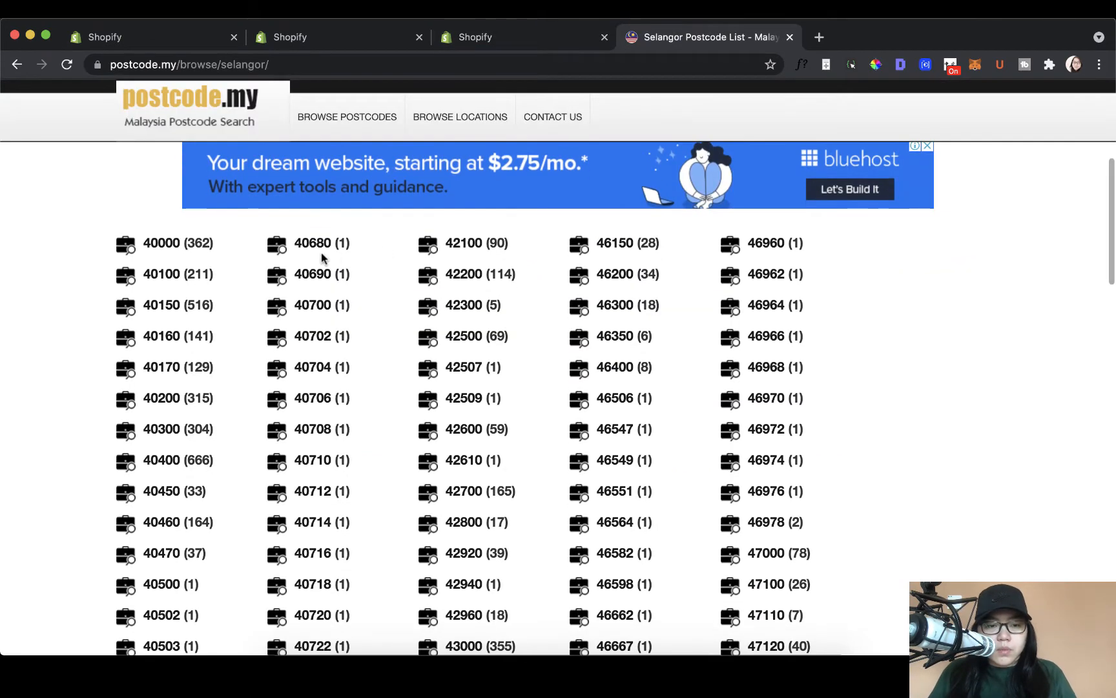
{"action": "left_click", "coordinate": [560, 43]}
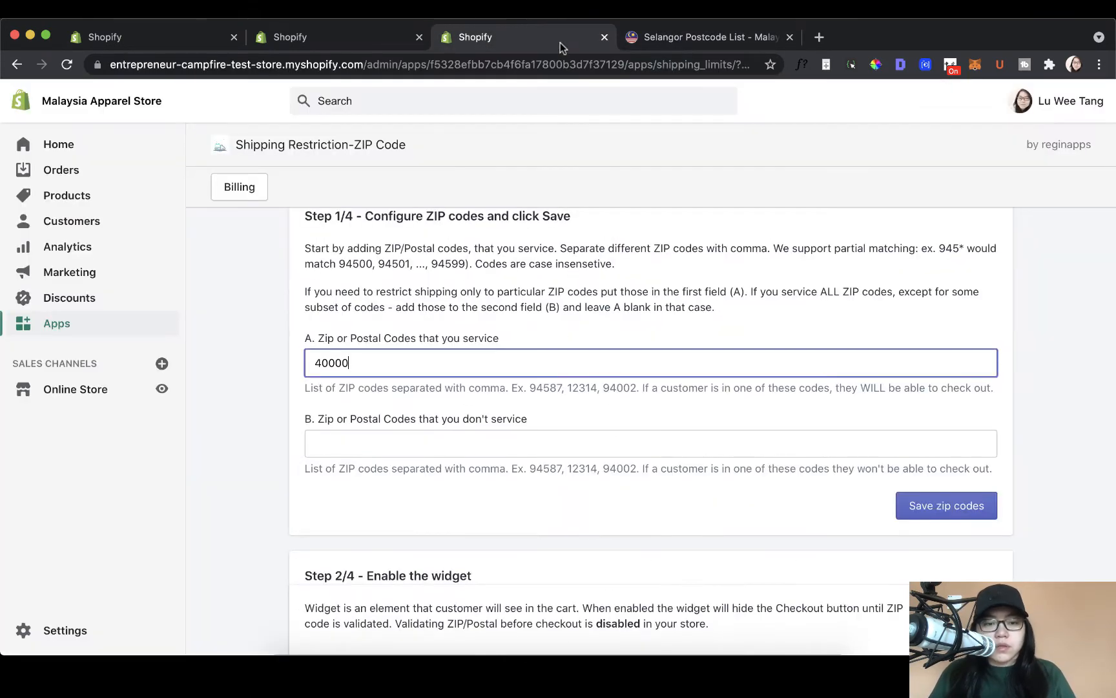
{"action": "type", "text": ", 4"}
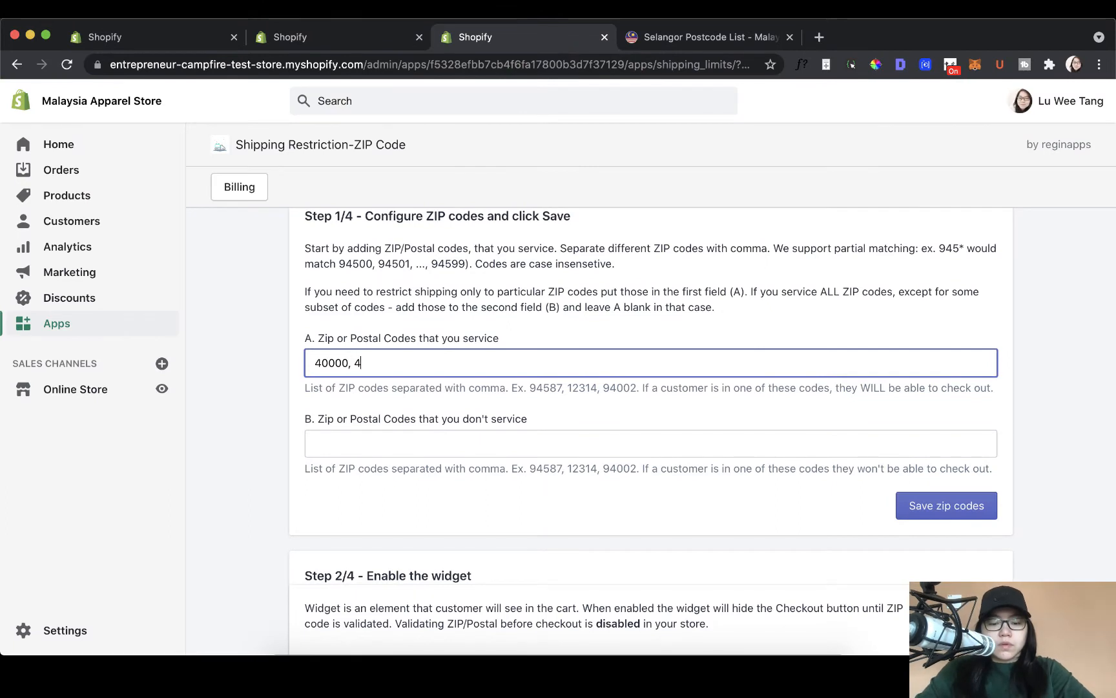
{"action": "type", "text": "0680"}
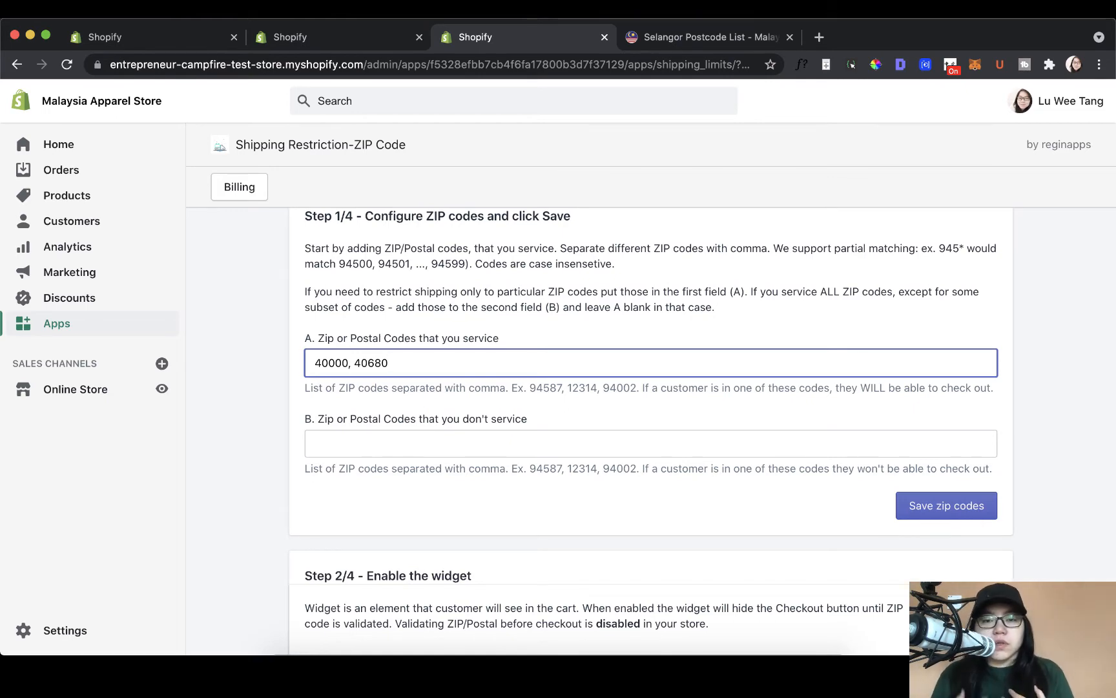
Step: Enter 46960 and 46964 from the Selangor list as postal codes the store doesn't service, and save the ZIP codes
{"action": "left_click", "coordinate": [688, 38]}
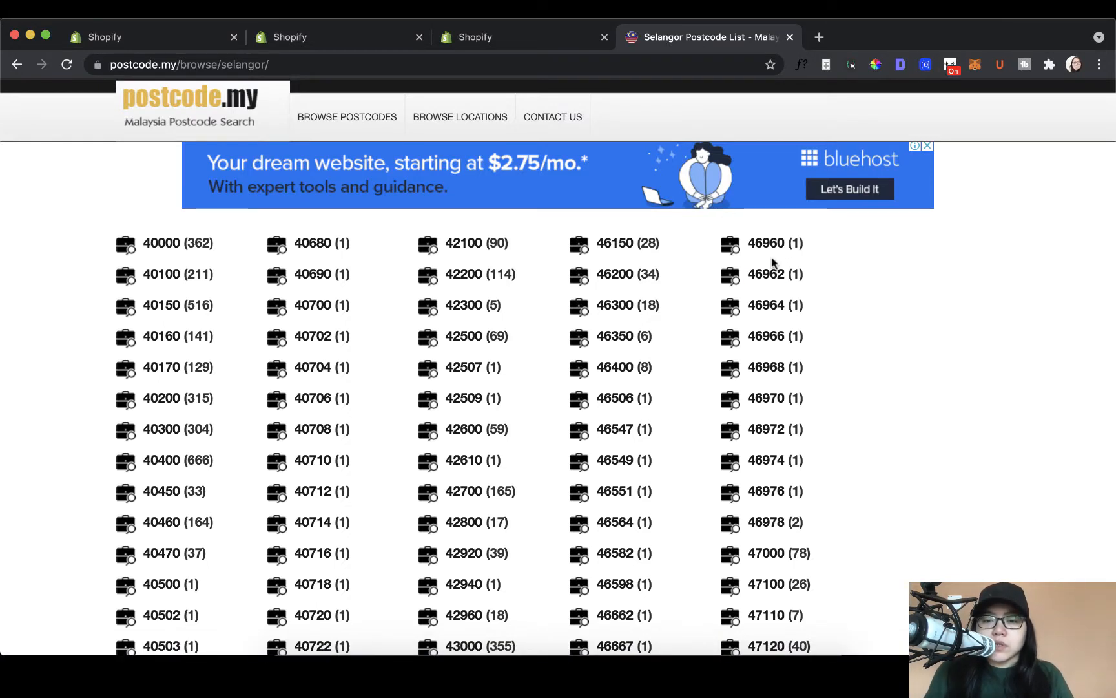
{"action": "left_click", "coordinate": [534, 47]}
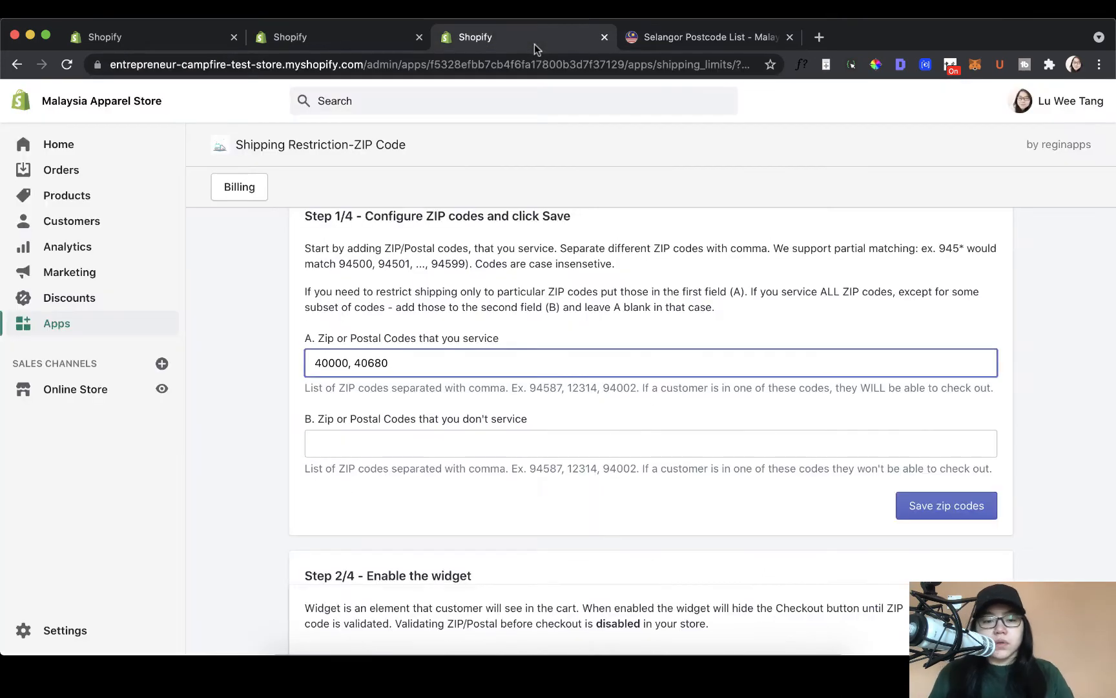
{"action": "left_click", "coordinate": [560, 445]}
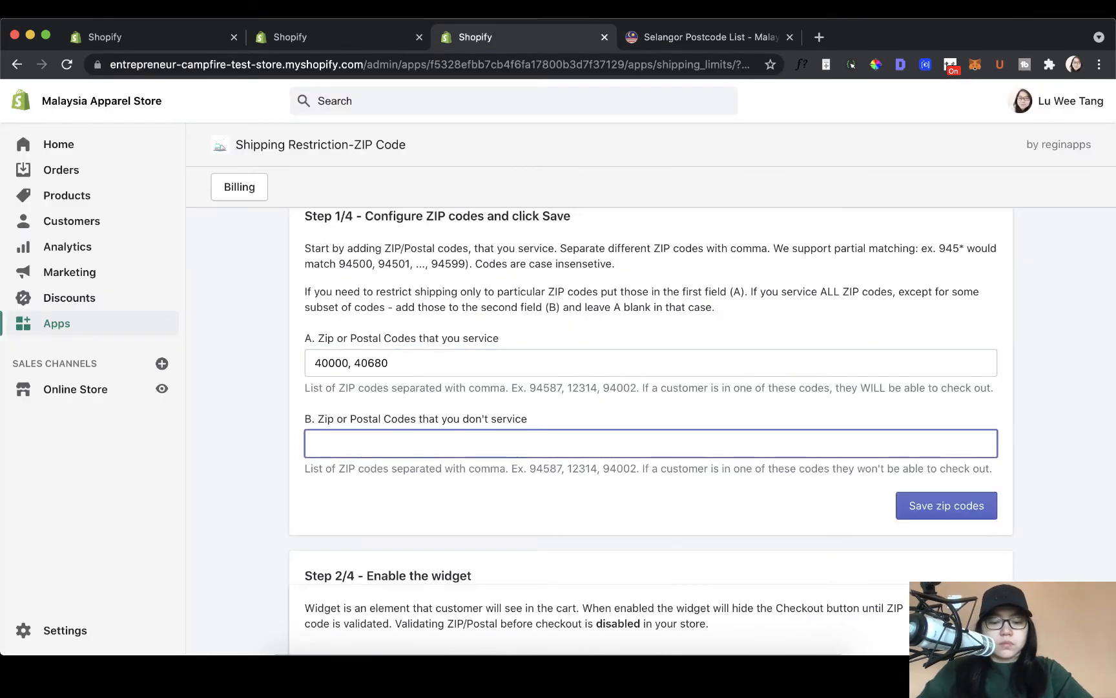
{"action": "type", "text": "46960,"}
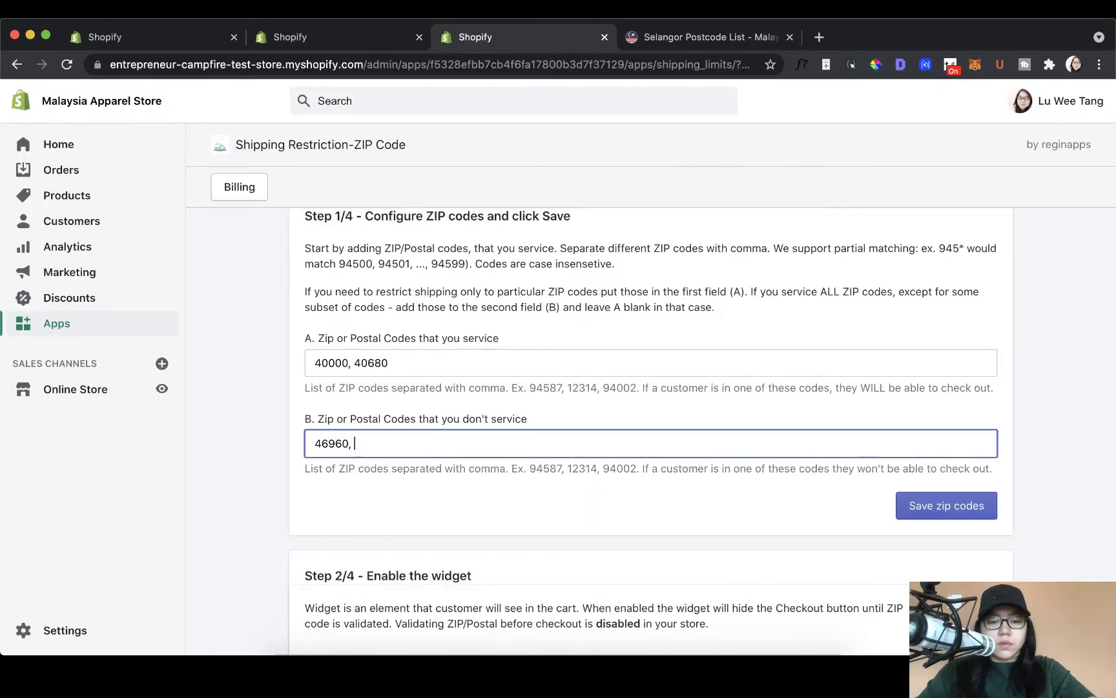
{"action": "left_click", "coordinate": [698, 37]}
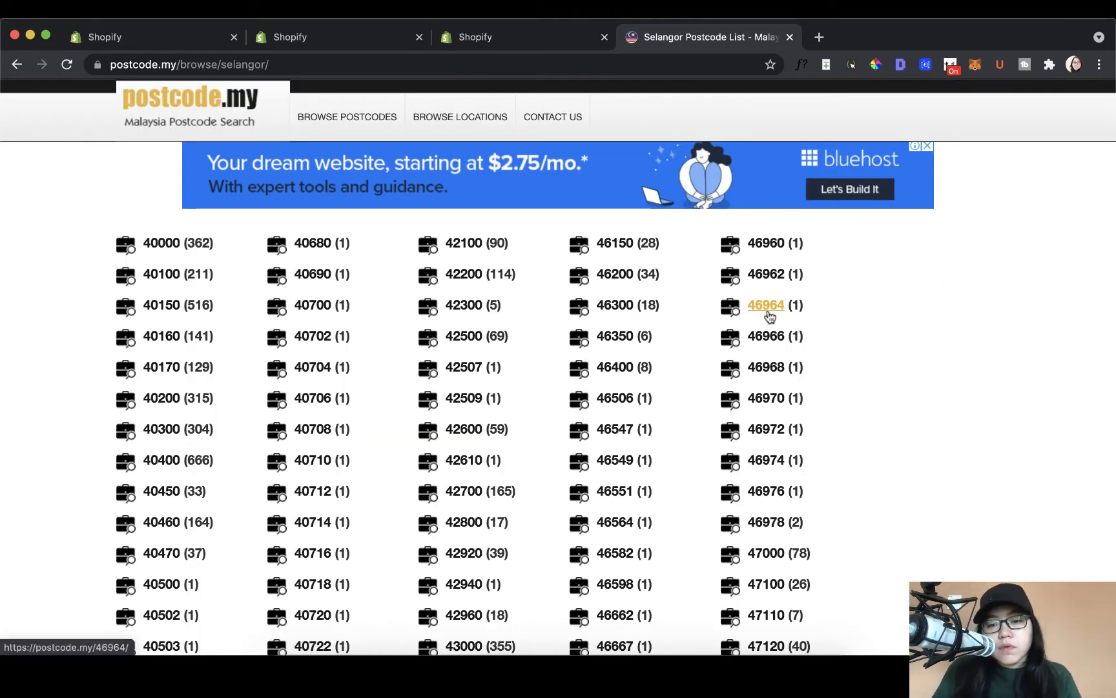
{"action": "left_click", "coordinate": [456, 40]}
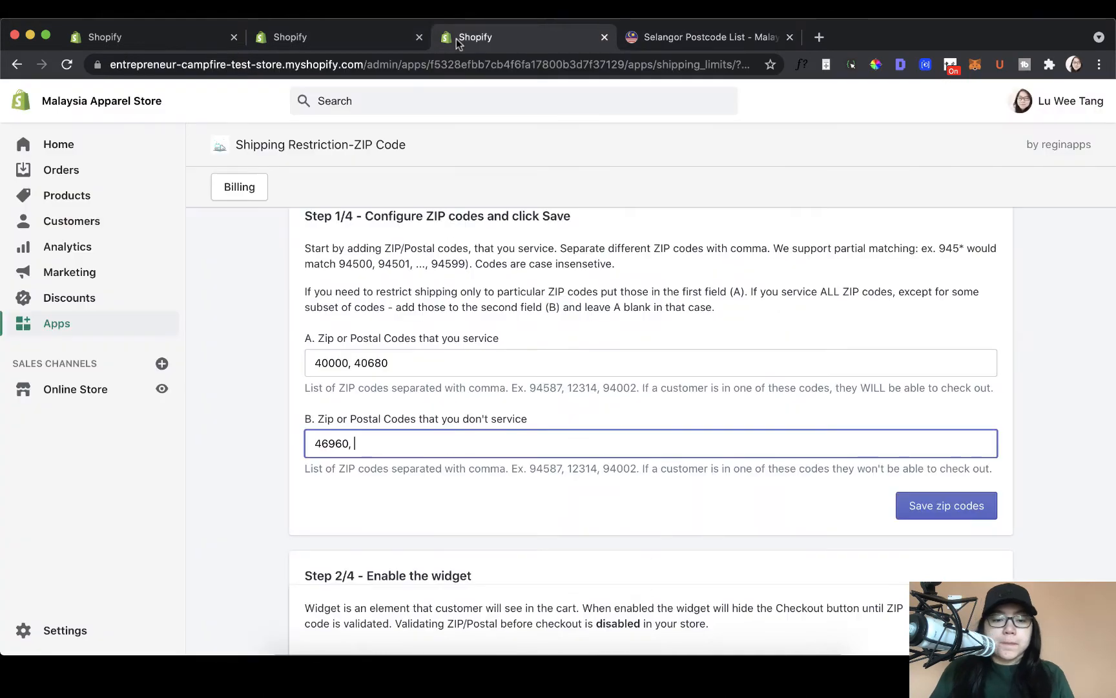
{"action": "type", "text": "4"}
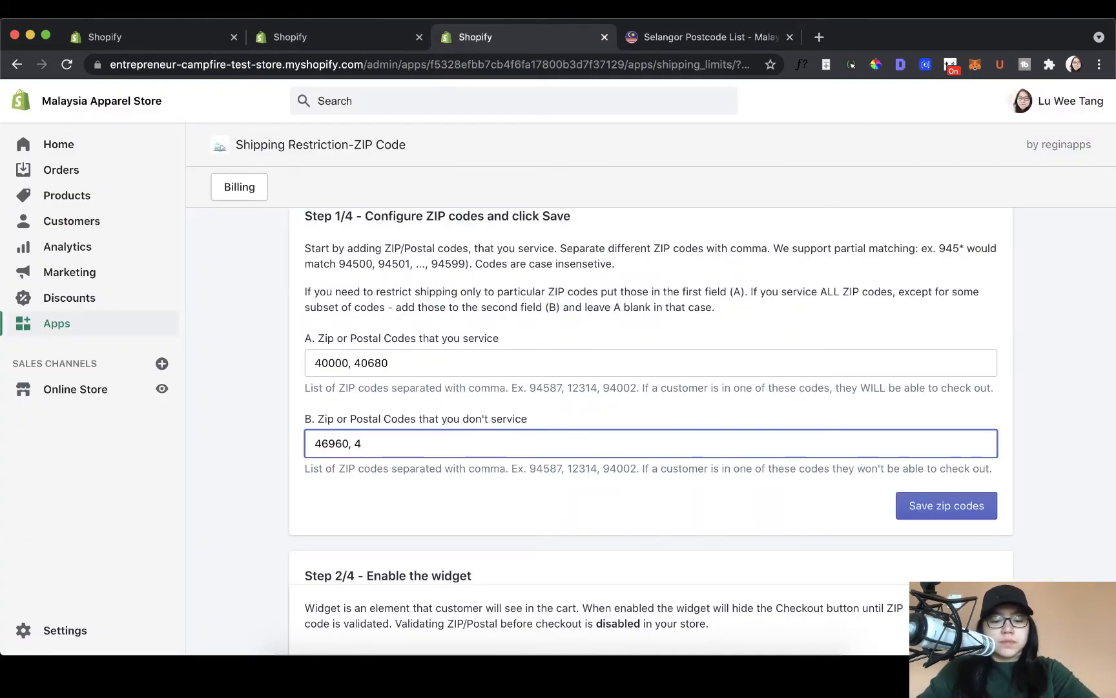
{"action": "type", "text": "6964"}
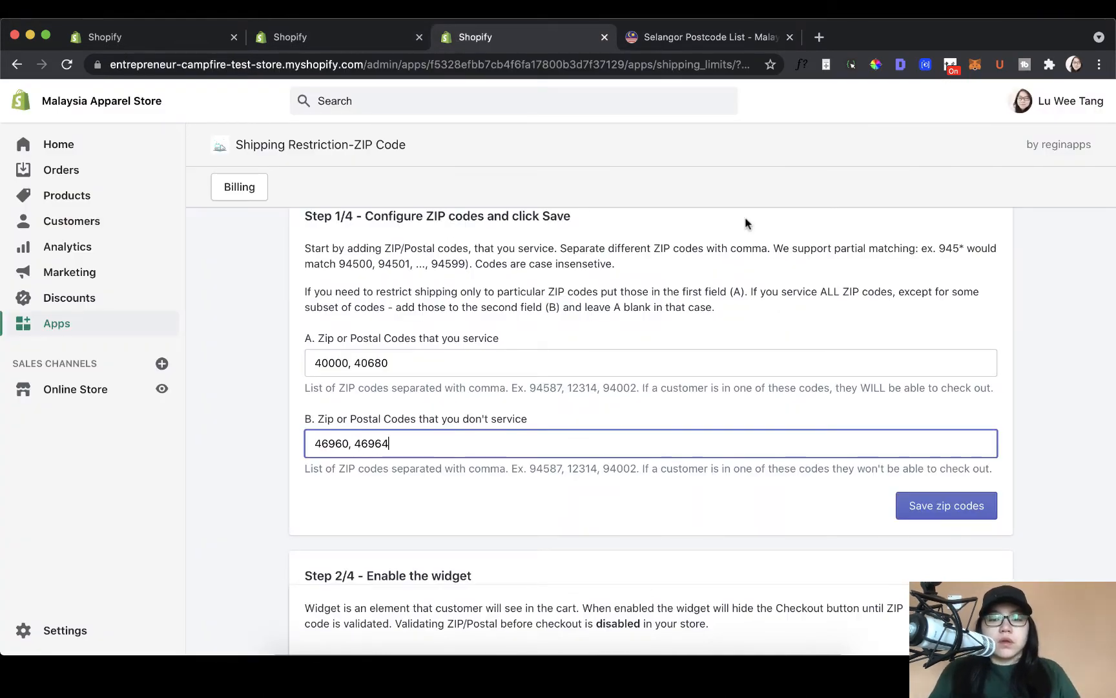
{"action": "left_click", "coordinate": [951, 507]}
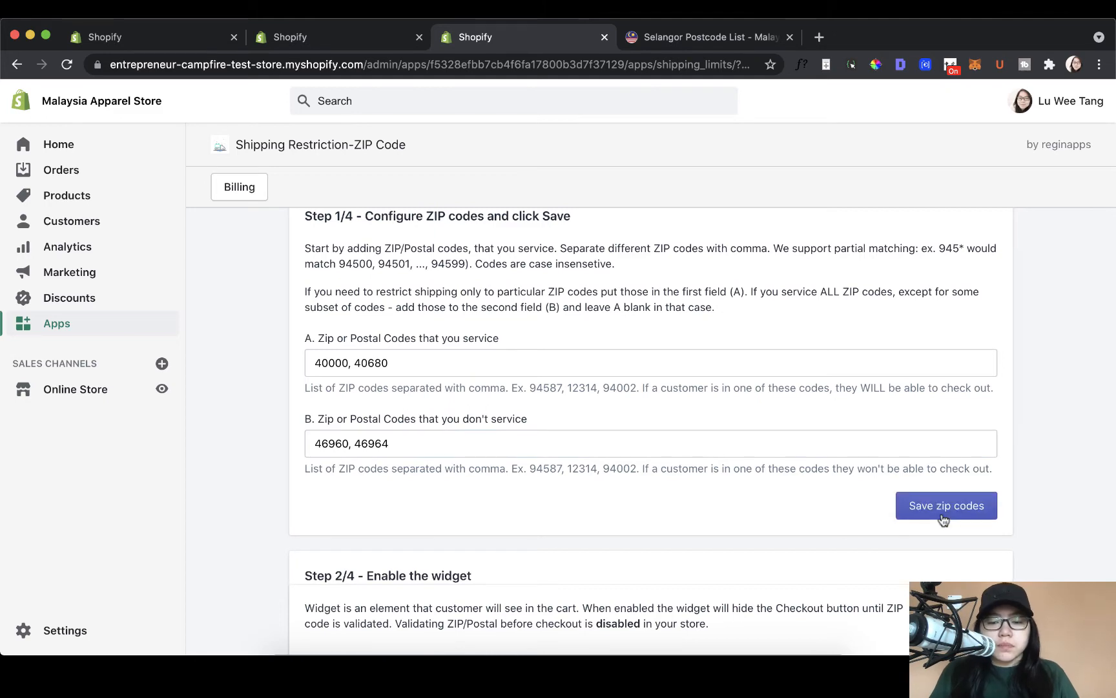
Step: Enable the cart widget that validates the customer's ZIP code before checkout
{"action": "scroll", "coordinate": [946, 520], "scroll_direction": "down", "scroll_amount": 3}
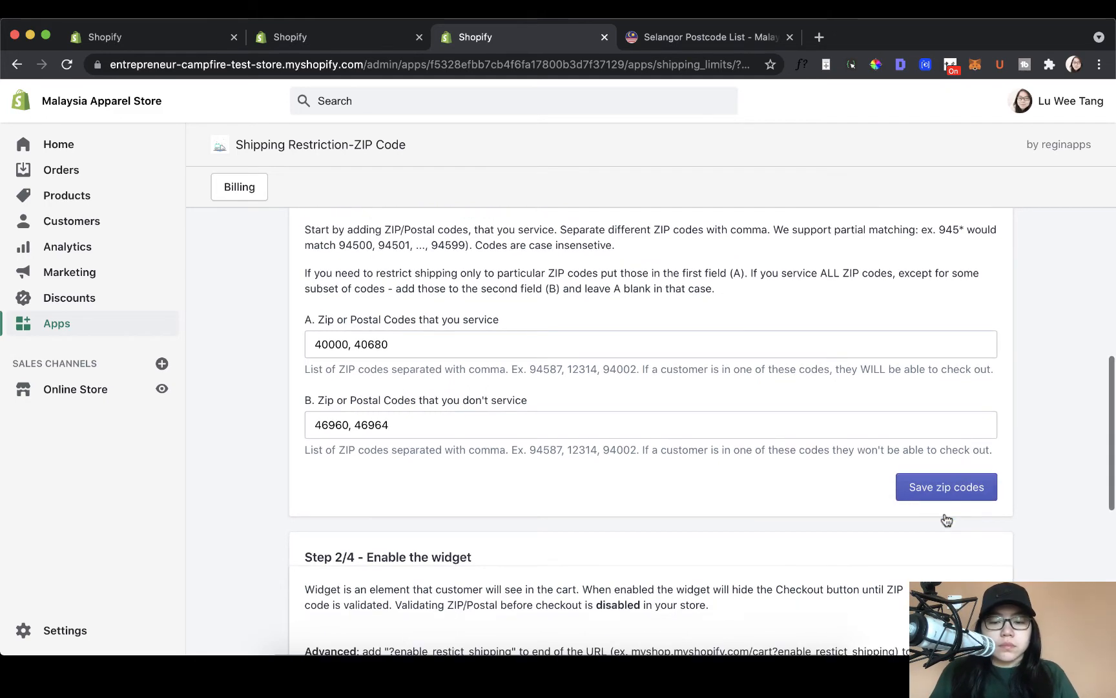
{"action": "scroll", "coordinate": [944, 521], "scroll_direction": "down", "scroll_amount": 3}
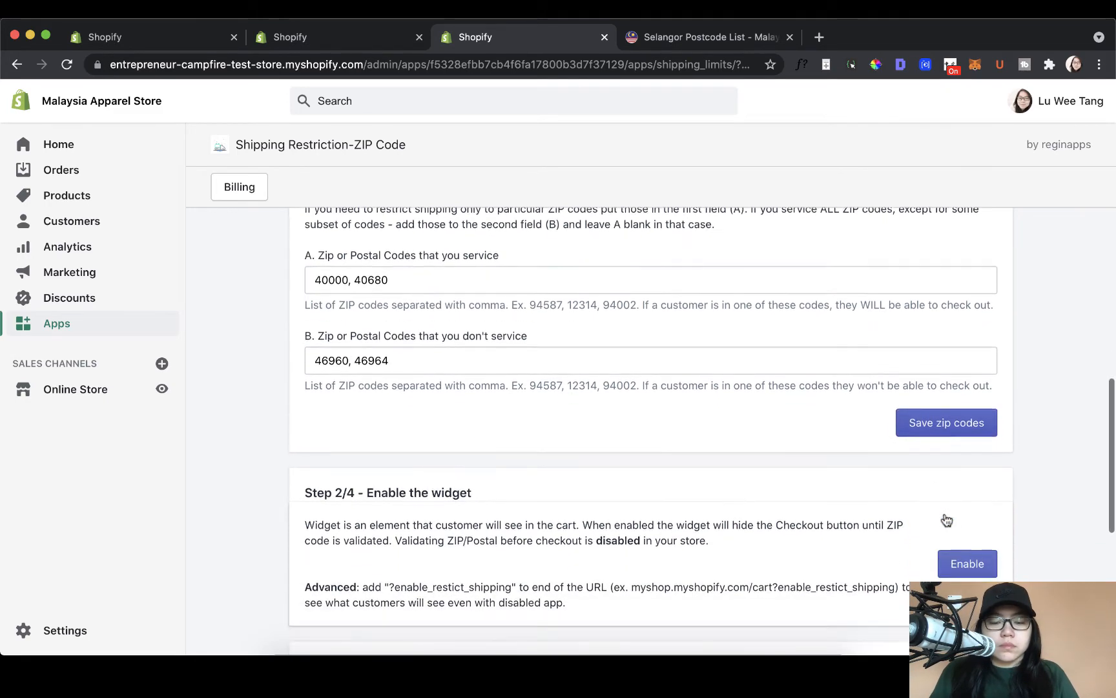
{"action": "scroll", "coordinate": [927, 522], "scroll_direction": "down", "scroll_amount": 3}
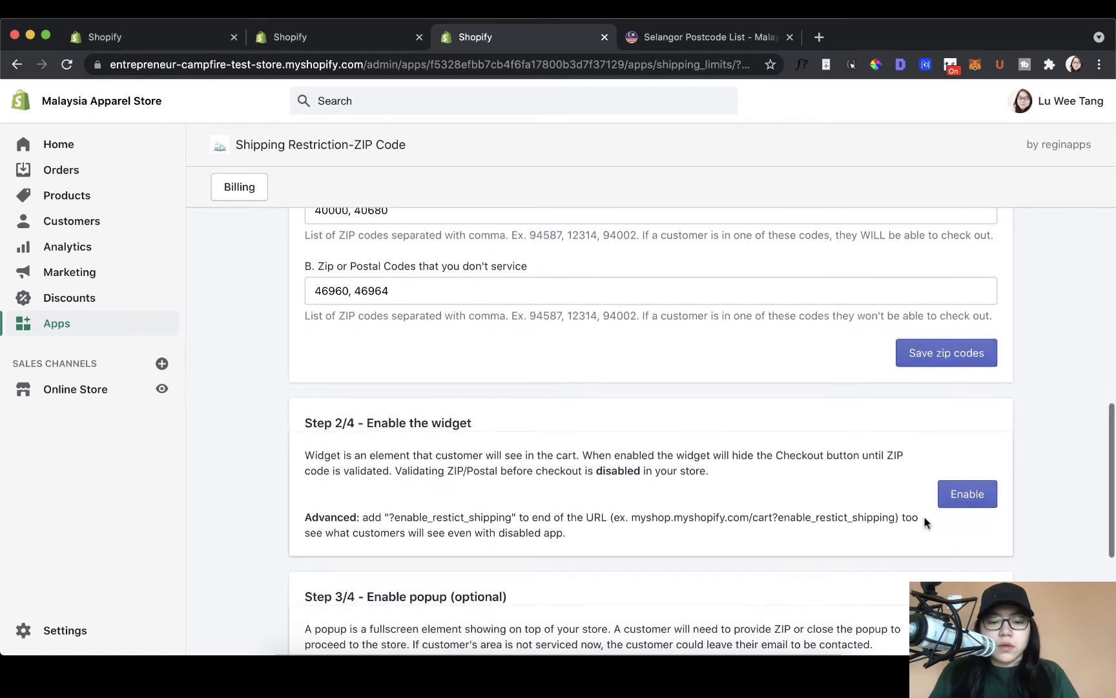
{"action": "scroll", "coordinate": [926, 522], "scroll_direction": "down", "scroll_amount": 3}
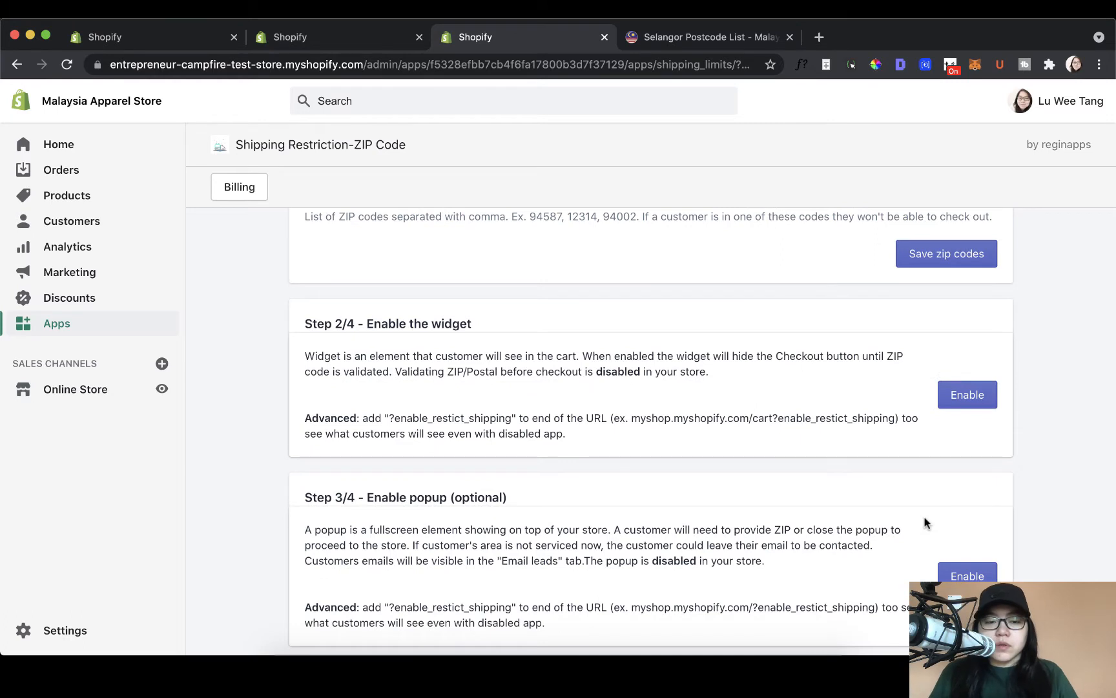
{"action": "scroll", "coordinate": [402, 391], "scroll_direction": "down", "scroll_amount": 1}
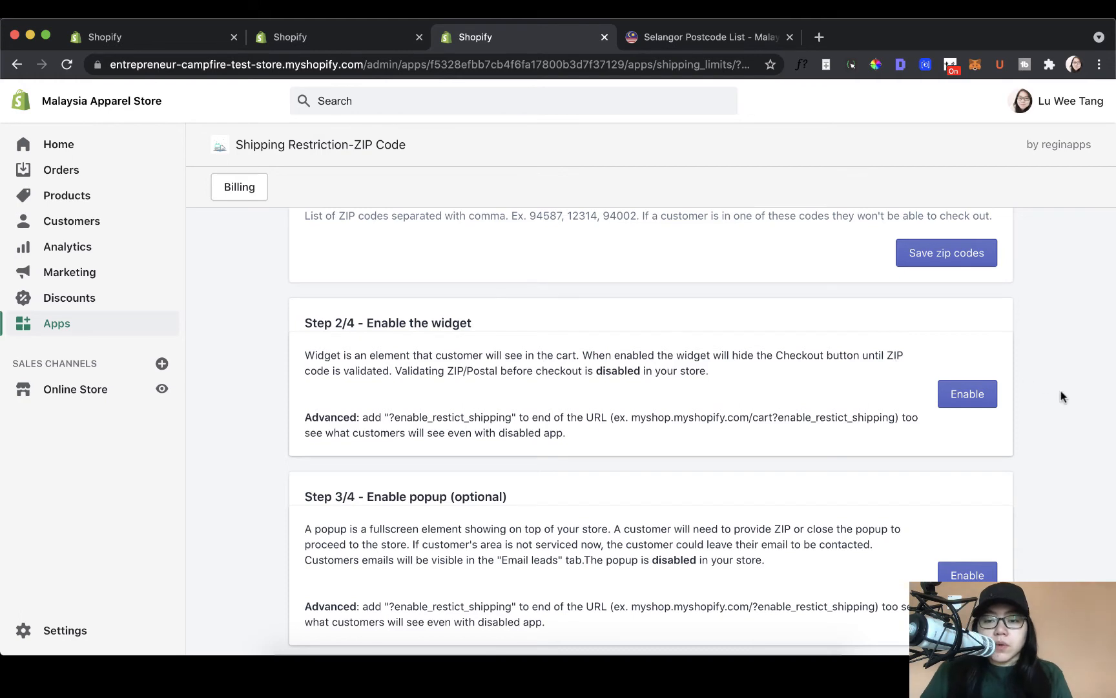
{"action": "left_click", "coordinate": [993, 407]}
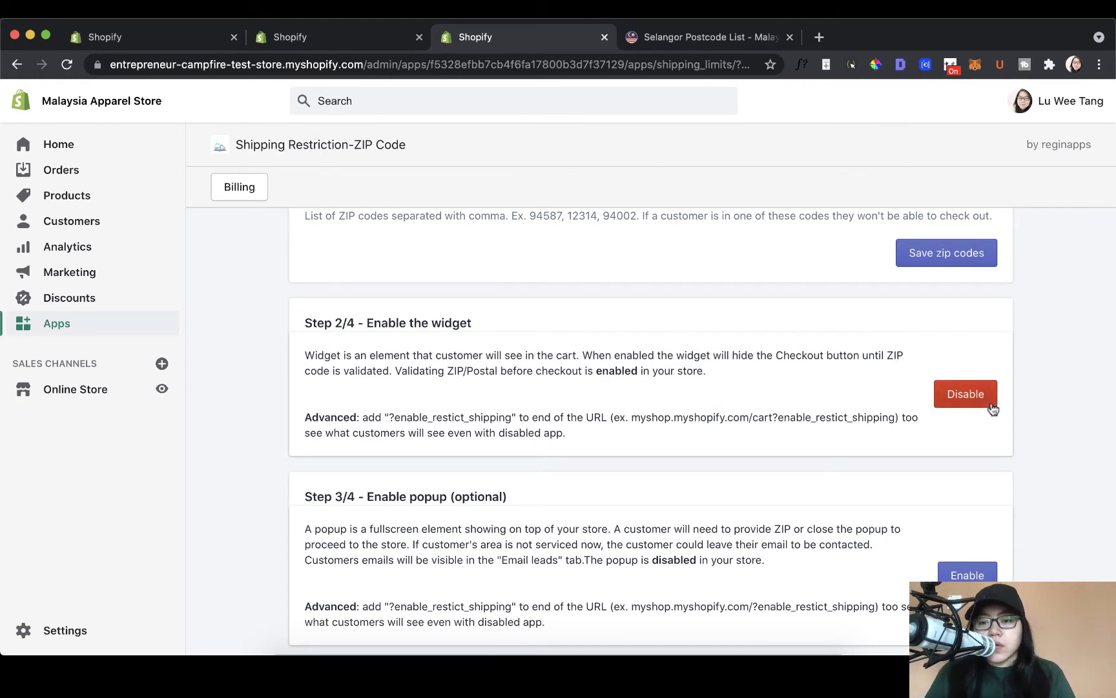
Step: Read the descriptions of the optional popup and review steps in the app's setup instructions
{"action": "scroll", "coordinate": [961, 439], "scroll_direction": "down", "scroll_amount": 2}
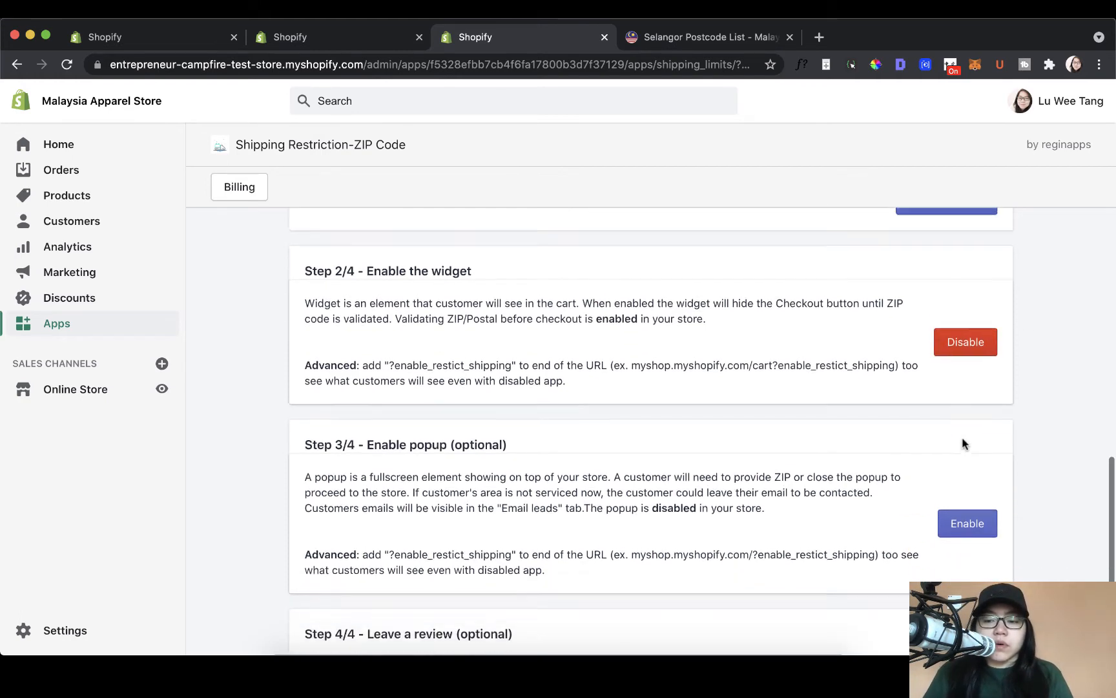
{"action": "scroll", "coordinate": [941, 442], "scroll_direction": "down", "scroll_amount": 2}
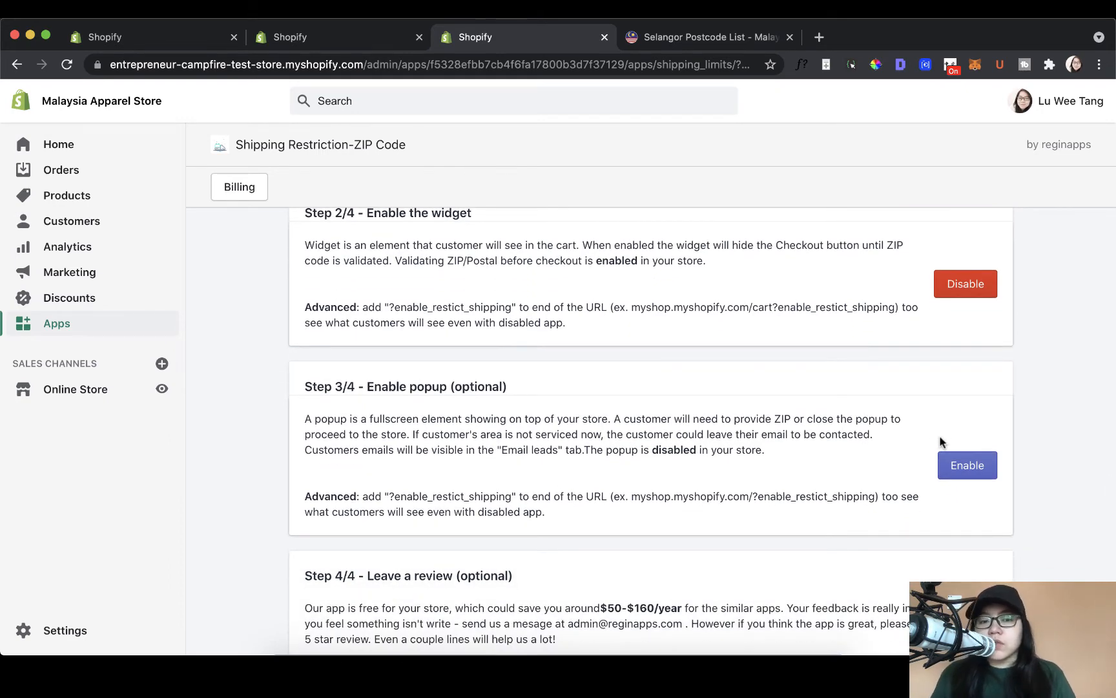
{"action": "scroll", "coordinate": [551, 259], "scroll_direction": "up", "scroll_amount": 2}
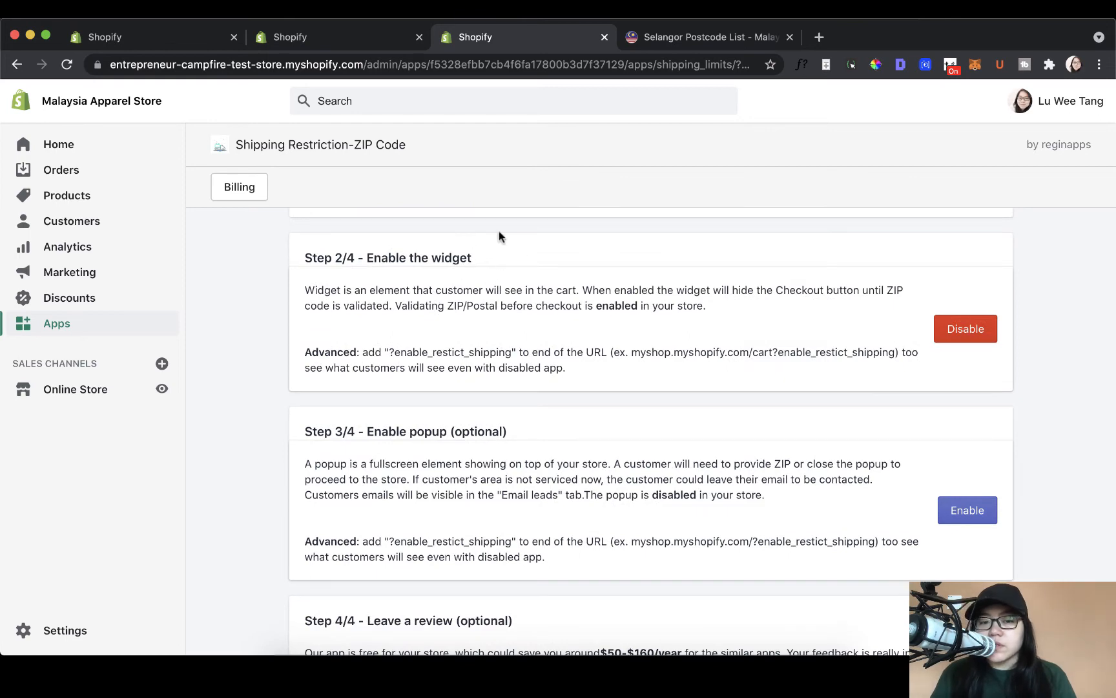
{"action": "scroll", "coordinate": [484, 272], "scroll_direction": "down", "scroll_amount": 4}
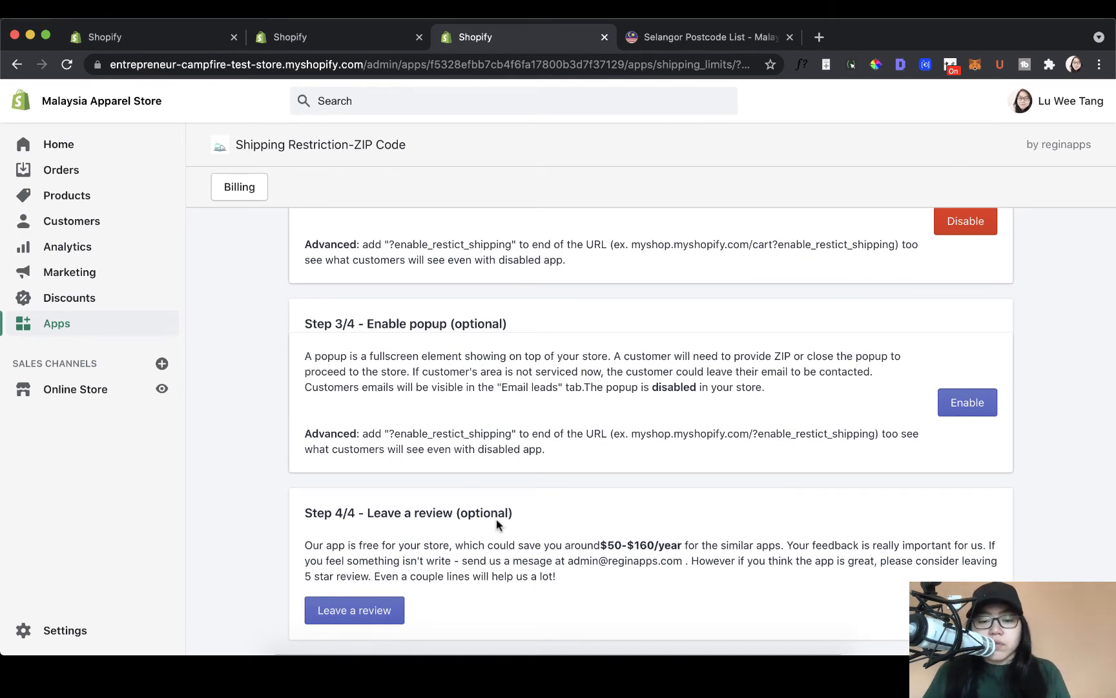
{"action": "scroll", "coordinate": [517, 526], "scroll_direction": "up", "scroll_amount": 1}
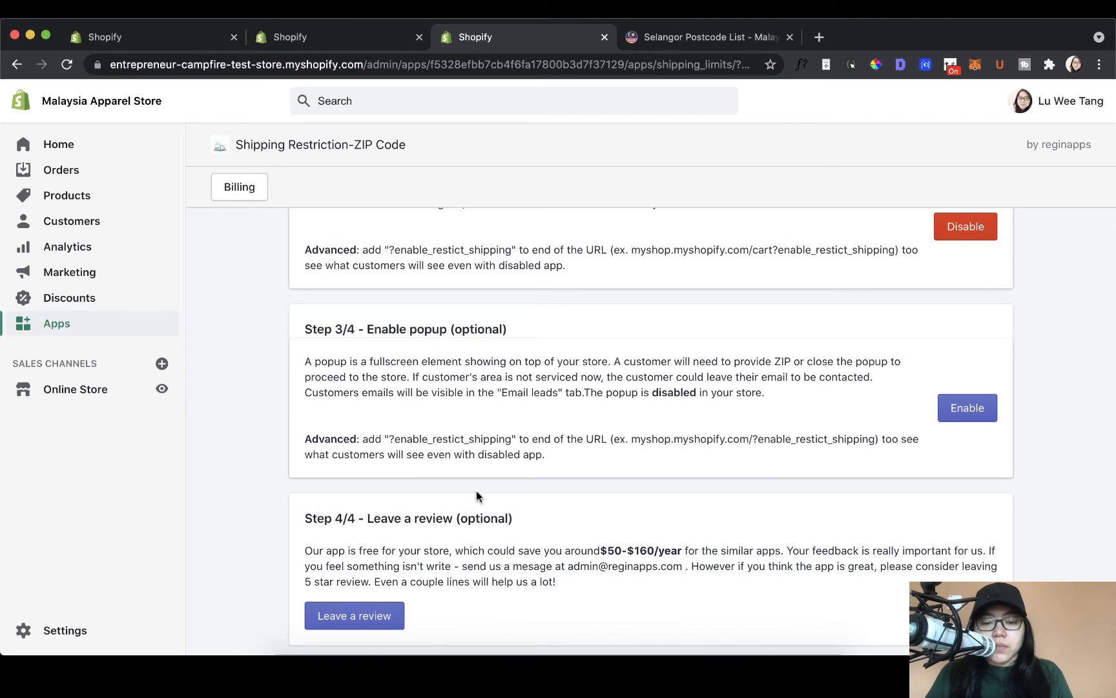
{"action": "scroll", "coordinate": [488, 501], "scroll_direction": "up", "scroll_amount": 2}
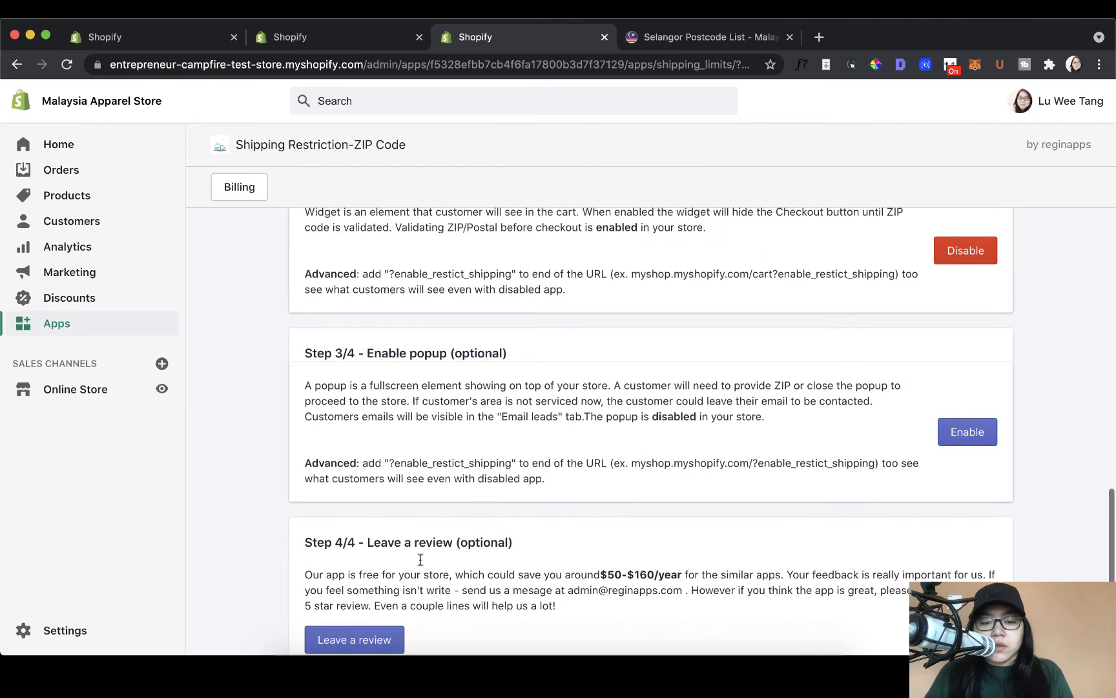
Step: Open the cart widget settings and examine the component preview and the customer-facing translation strings
{"action": "scroll", "coordinate": [534, 528], "scroll_direction": "up", "scroll_amount": 7}
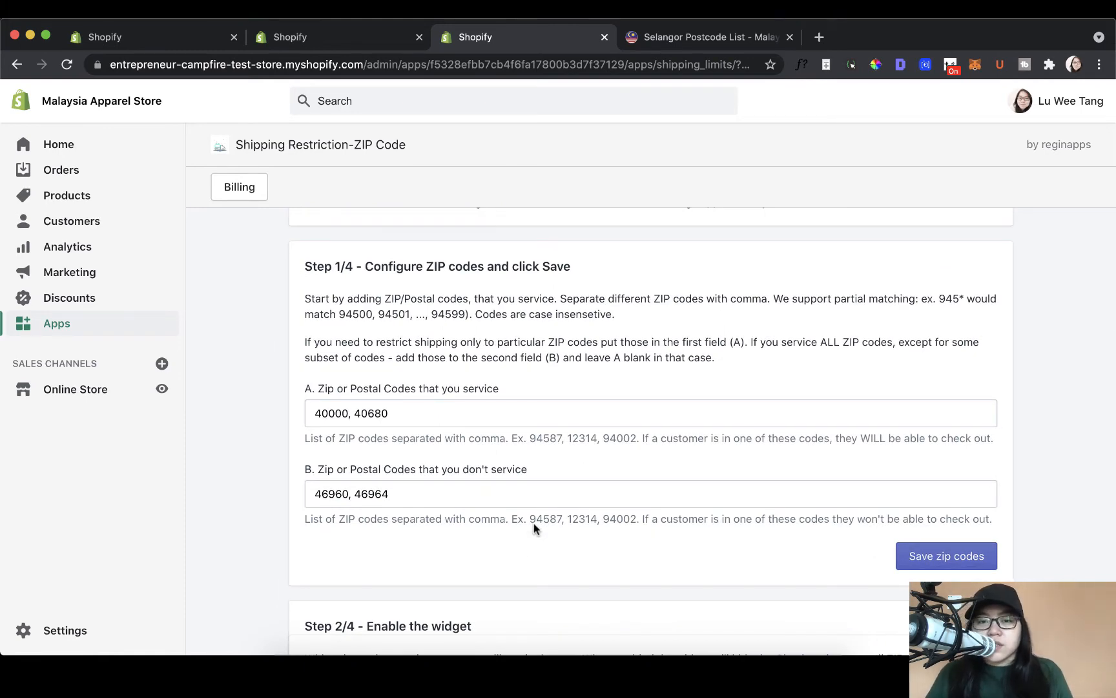
{"action": "scroll", "coordinate": [534, 528], "scroll_direction": "up", "scroll_amount": 3}
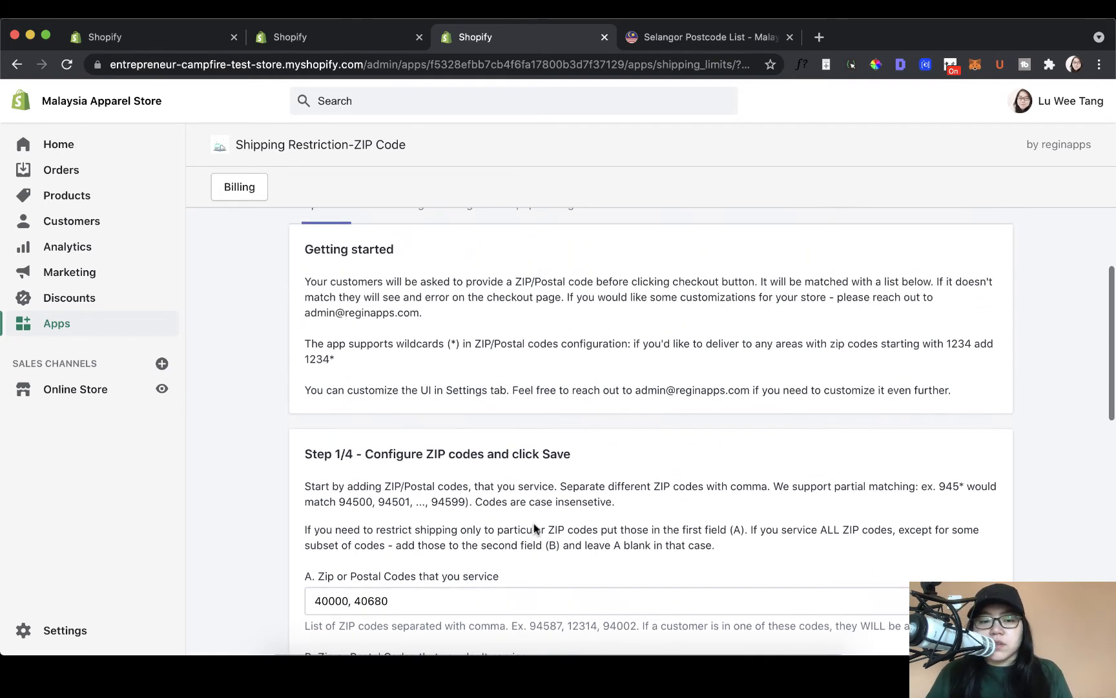
{"action": "scroll", "coordinate": [533, 529], "scroll_direction": "up", "scroll_amount": 1}
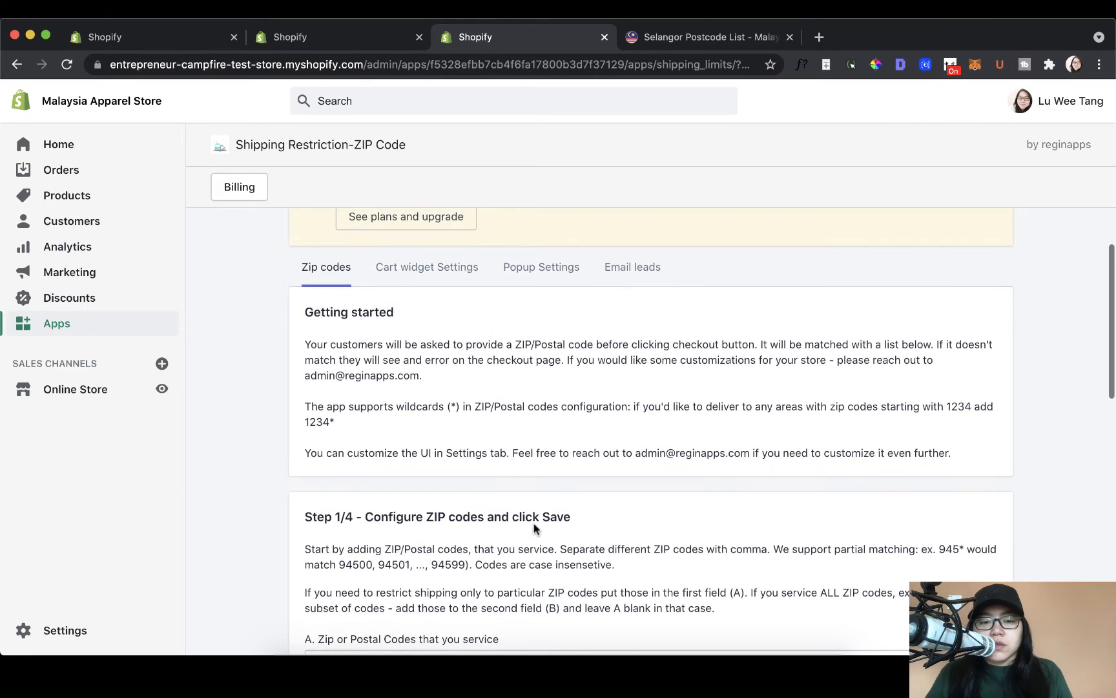
{"action": "scroll", "coordinate": [528, 521], "scroll_direction": "up", "scroll_amount": 1}
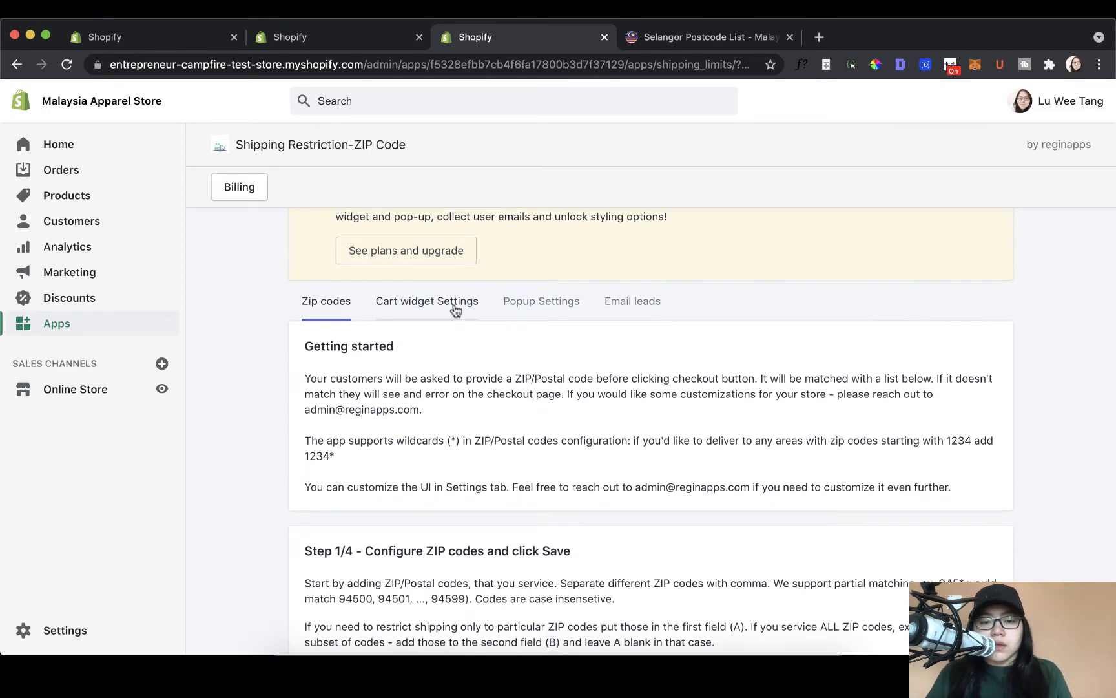
{"action": "left_click", "coordinate": [456, 310]}
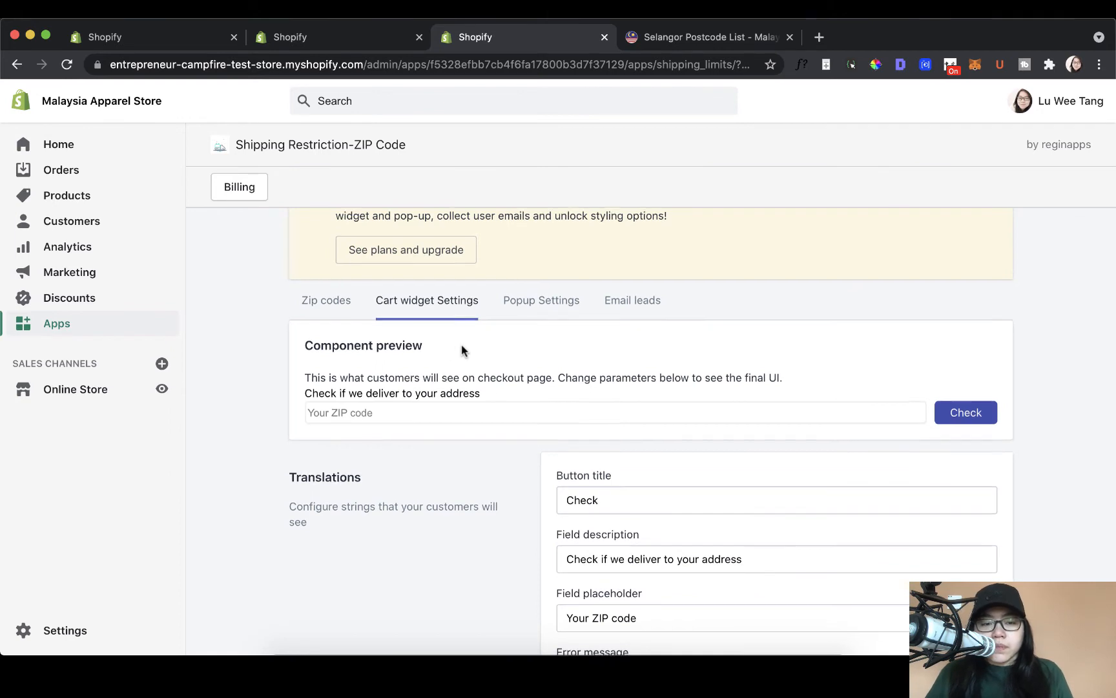
{"action": "scroll", "coordinate": [461, 344], "scroll_direction": "down", "scroll_amount": 1}
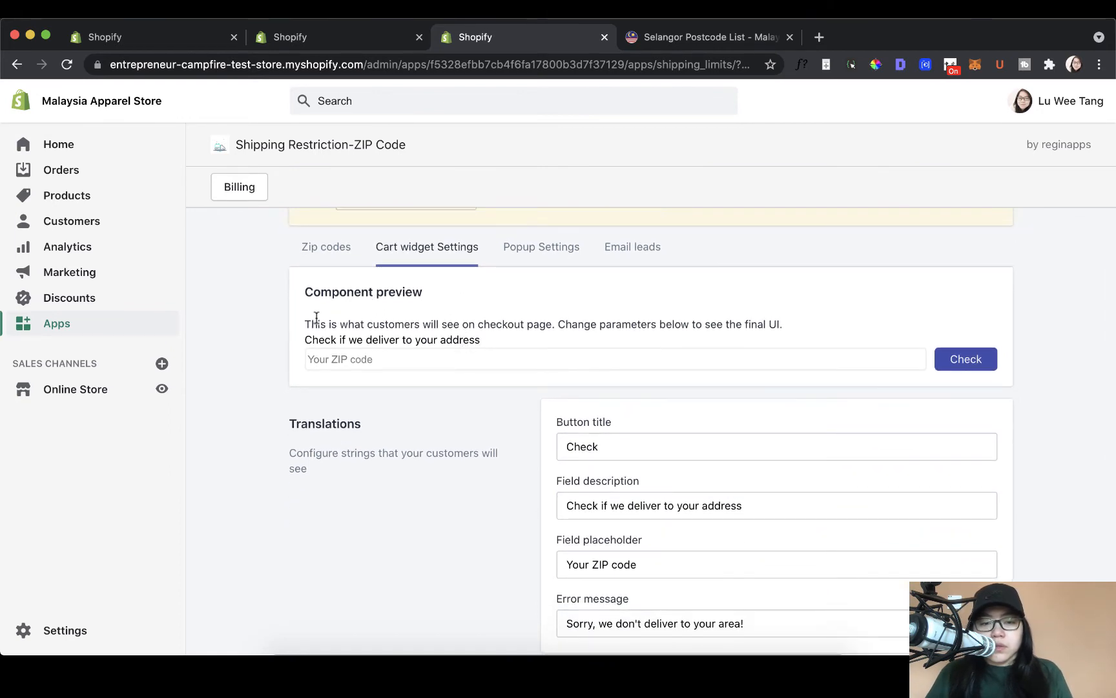
{"action": "left_click_drag", "start_coordinate": [316, 318], "coordinate": [711, 341]}
{"action": "left_click", "coordinate": [713, 354]}
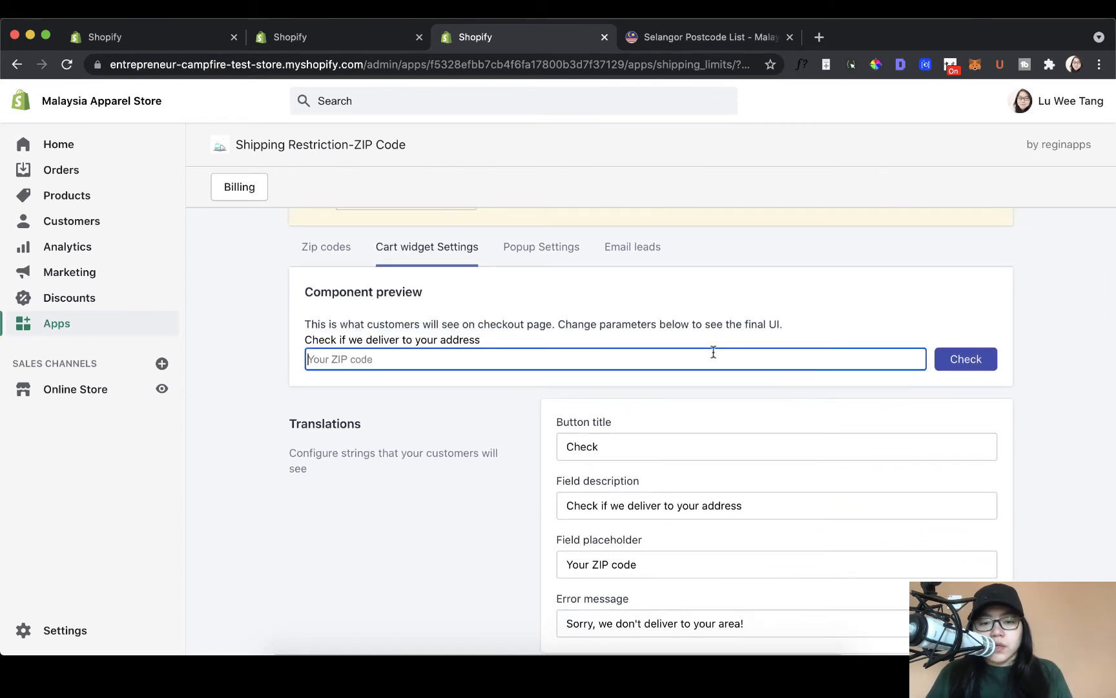
{"action": "scroll", "coordinate": [713, 352], "scroll_direction": "down", "scroll_amount": 1}
{"action": "scroll", "coordinate": [488, 438], "scroll_direction": "down", "scroll_amount": 1}
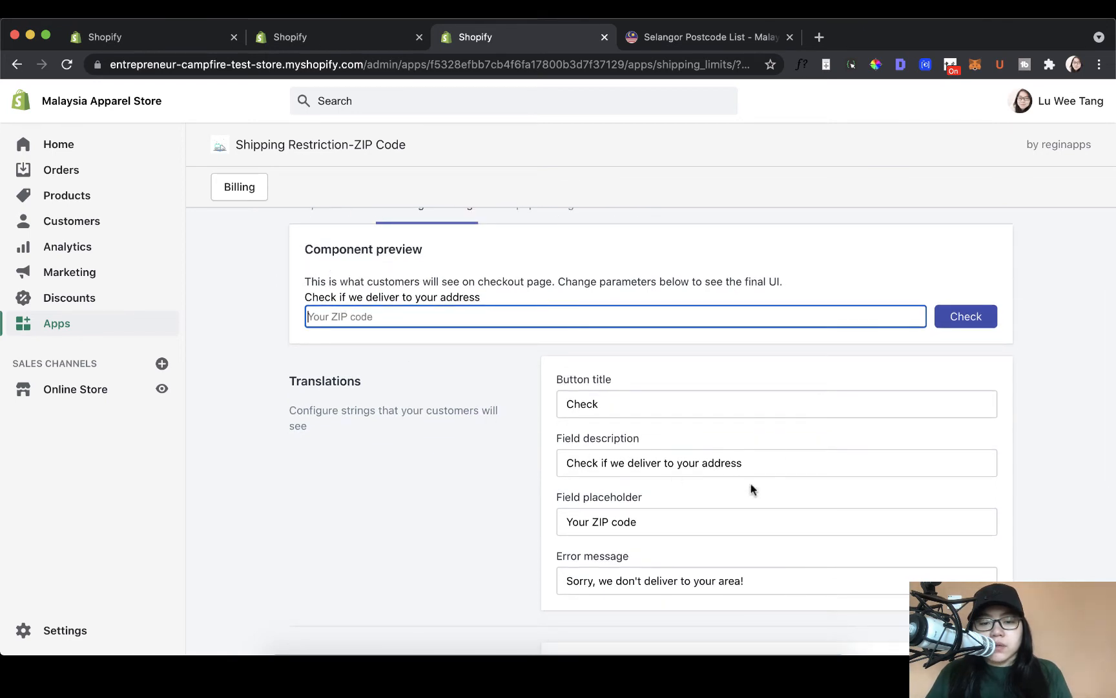
Step: Examine the field description and ZIP code input in the cart widget's component preview
{"action": "left_click_drag", "start_coordinate": [305, 282], "coordinate": [496, 323]}
{"action": "left_click", "coordinate": [496, 323]}
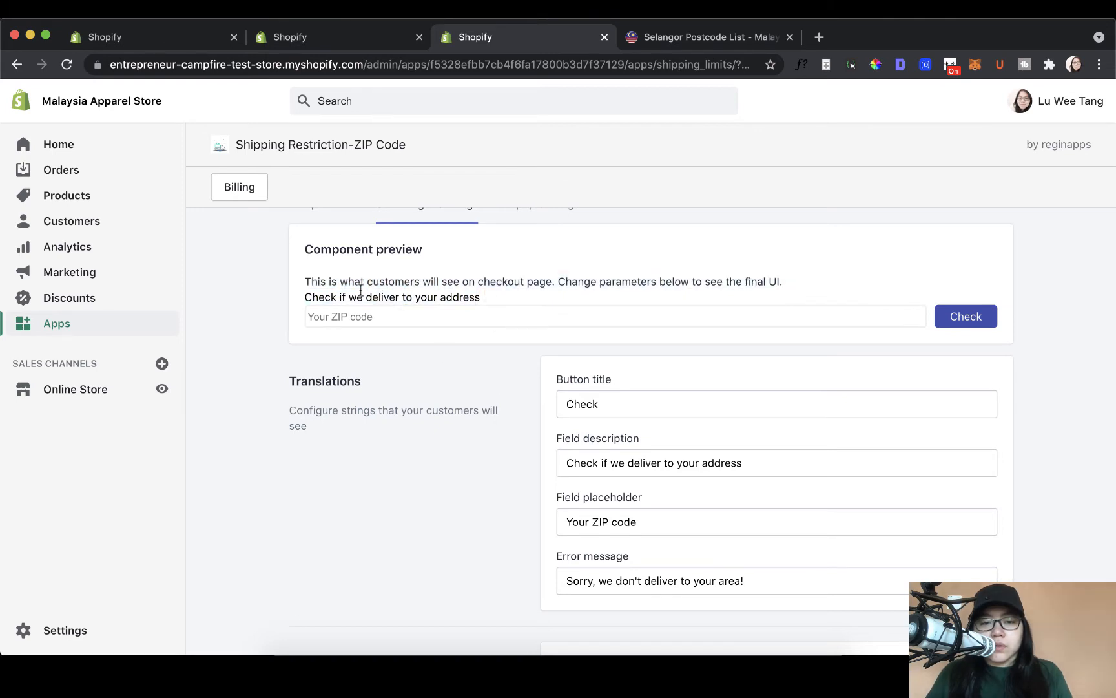
{"action": "left_click_drag", "start_coordinate": [304, 299], "coordinate": [494, 305]}
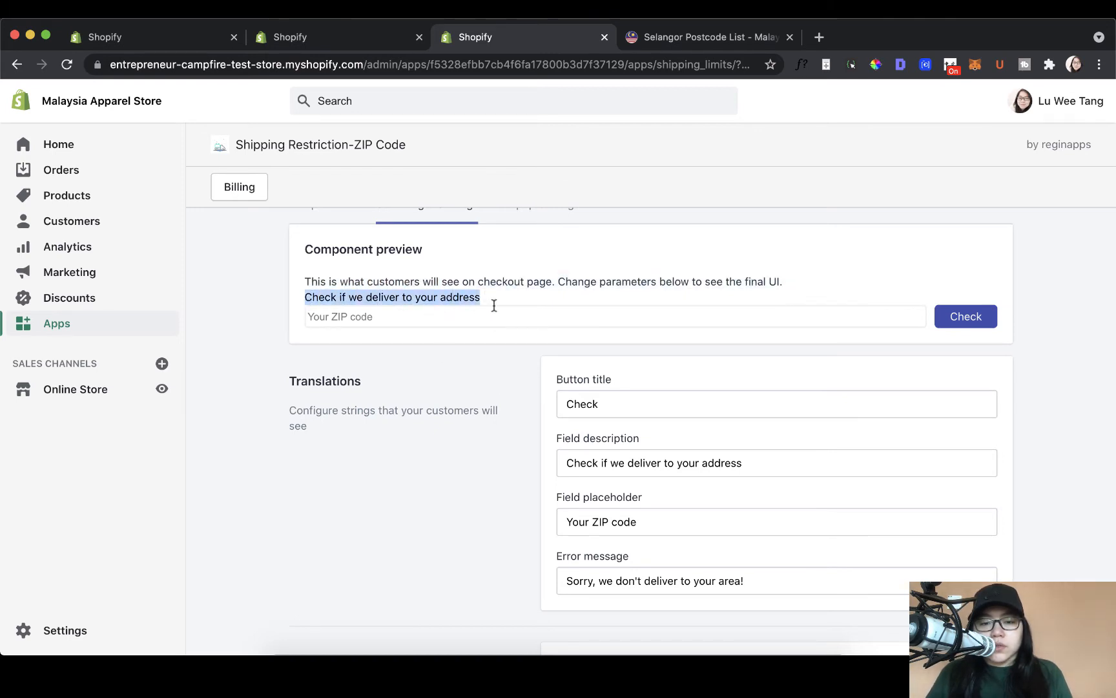
{"action": "left_click", "coordinate": [364, 302]}
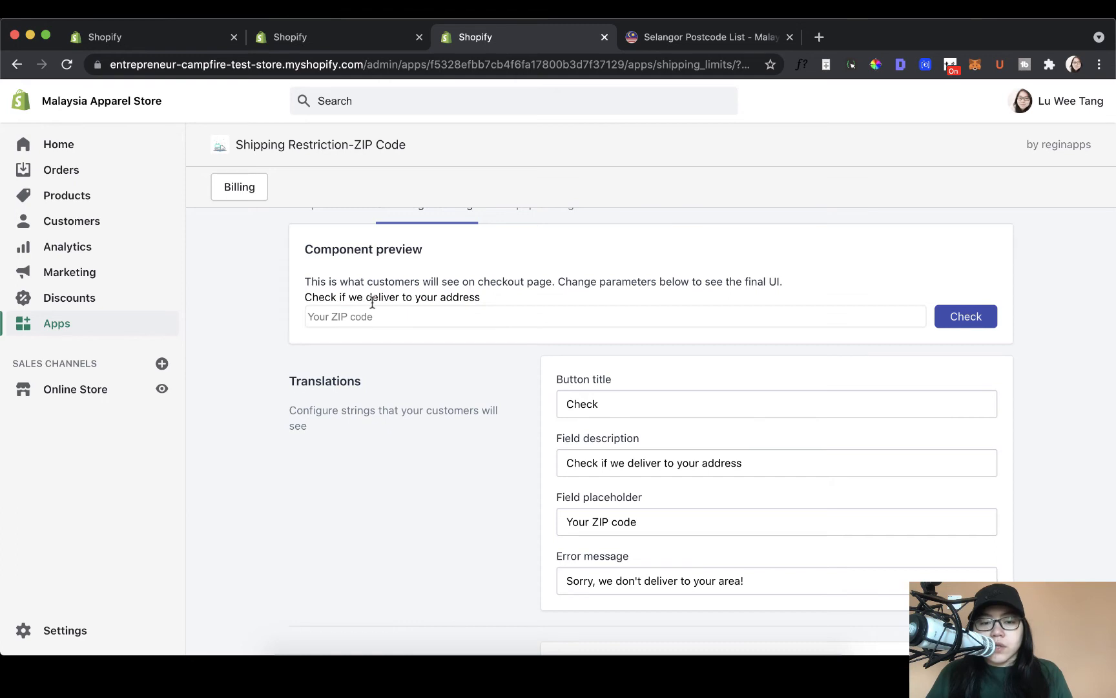
{"action": "left_click", "coordinate": [407, 318]}
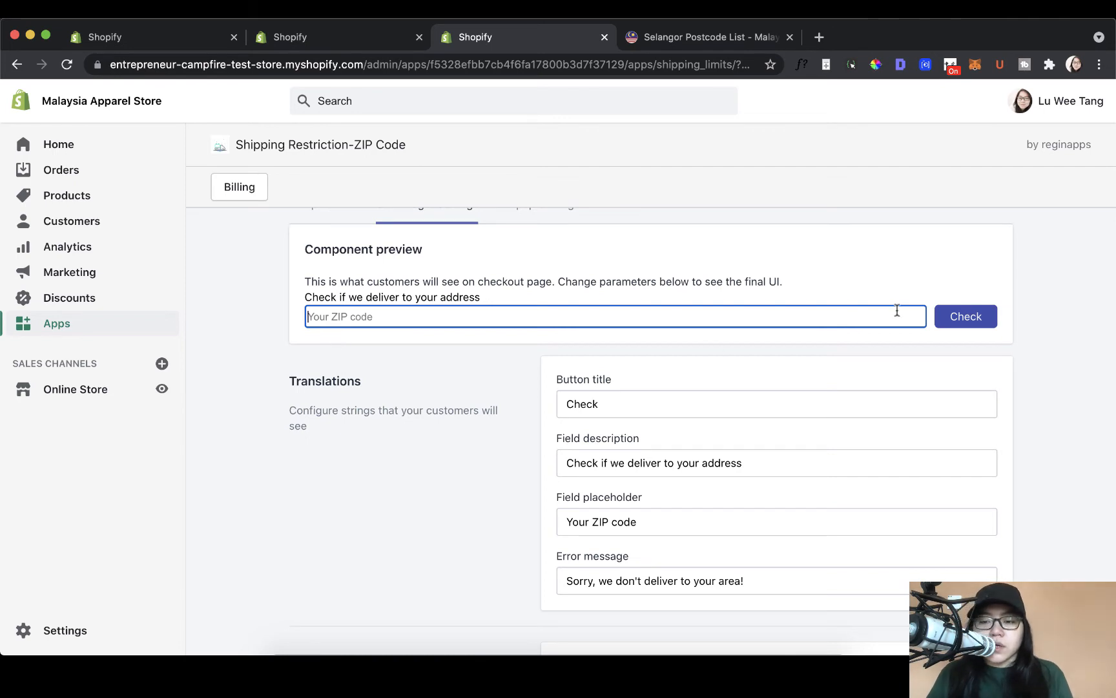
Step: Set the cart widget's button title to "Deliver?" and its field description to "Find out if we deliver to your area before proceeding!"
{"action": "double_click", "coordinate": [856, 404]}
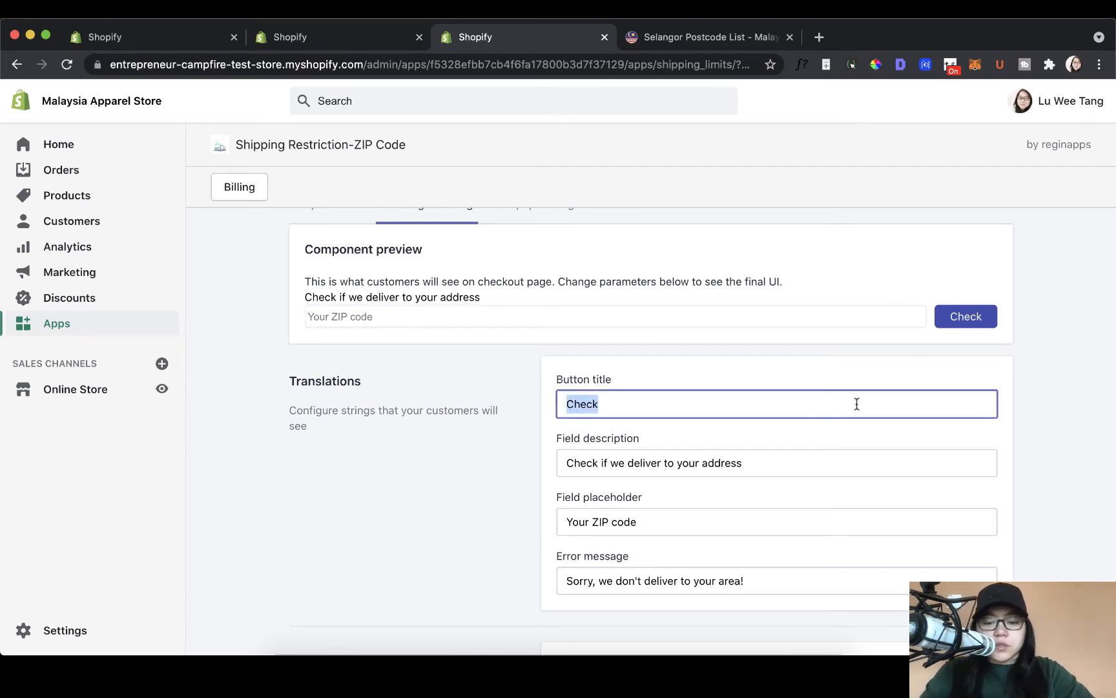
{"action": "type", "text": "Deliver?"}
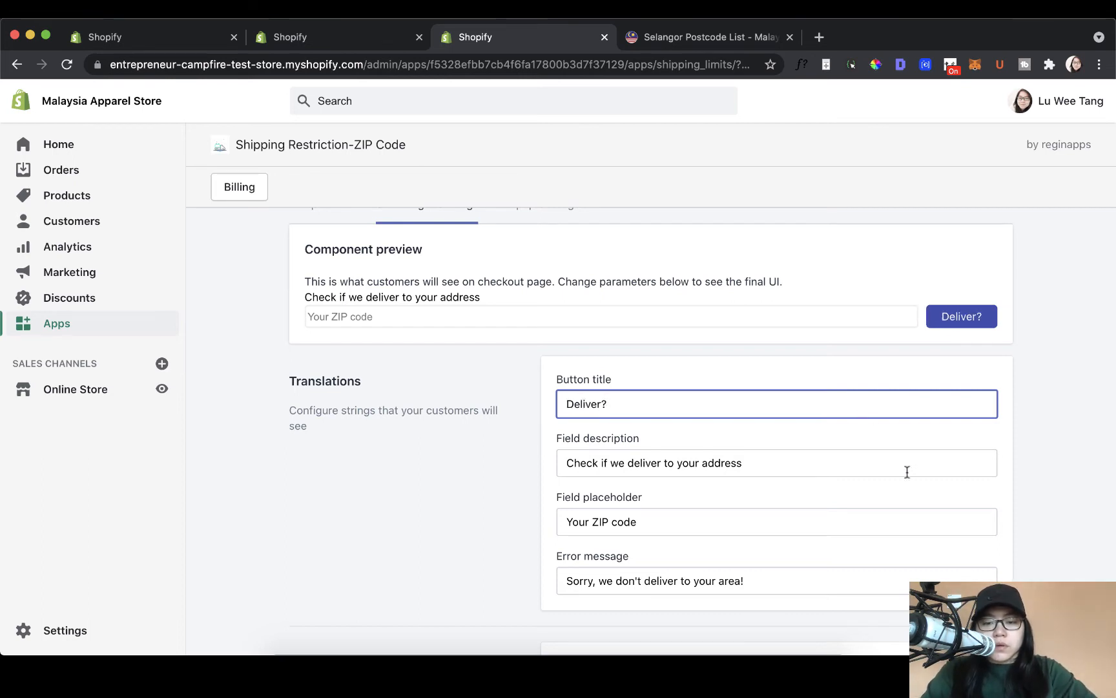
{"action": "key", "text": "Tab"}
{"action": "type", "text": "F"}
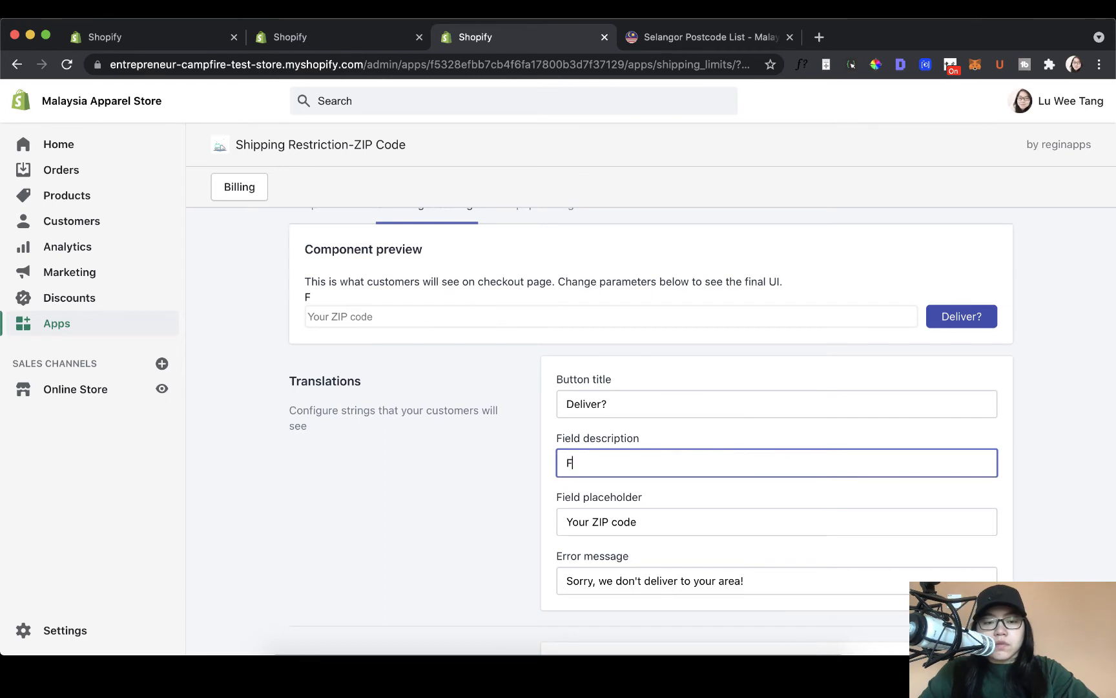
{"action": "type", "text": "ind out if we del"}
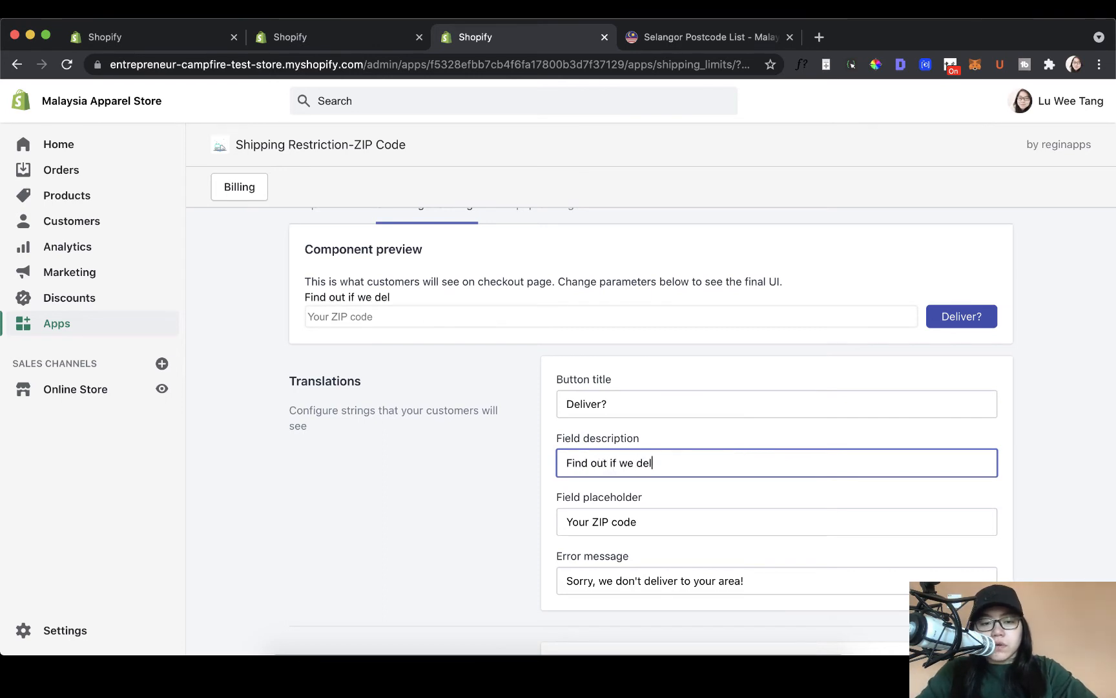
{"action": "type", "text": "iver to your a"}
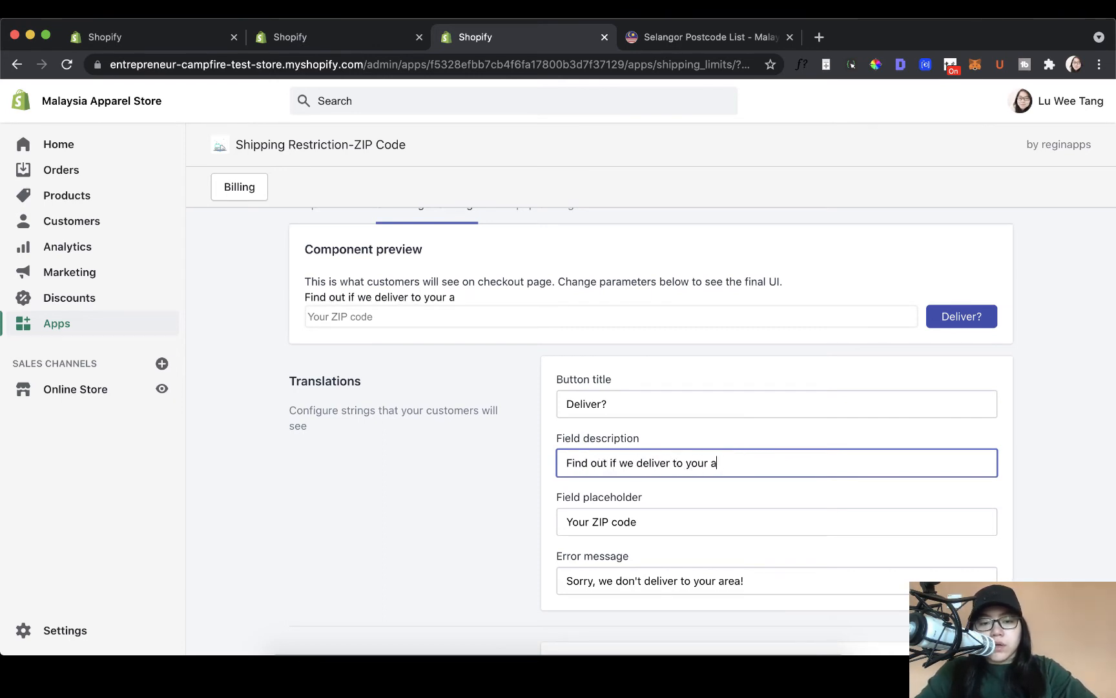
{"action": "type", "text": "rea before procee"}
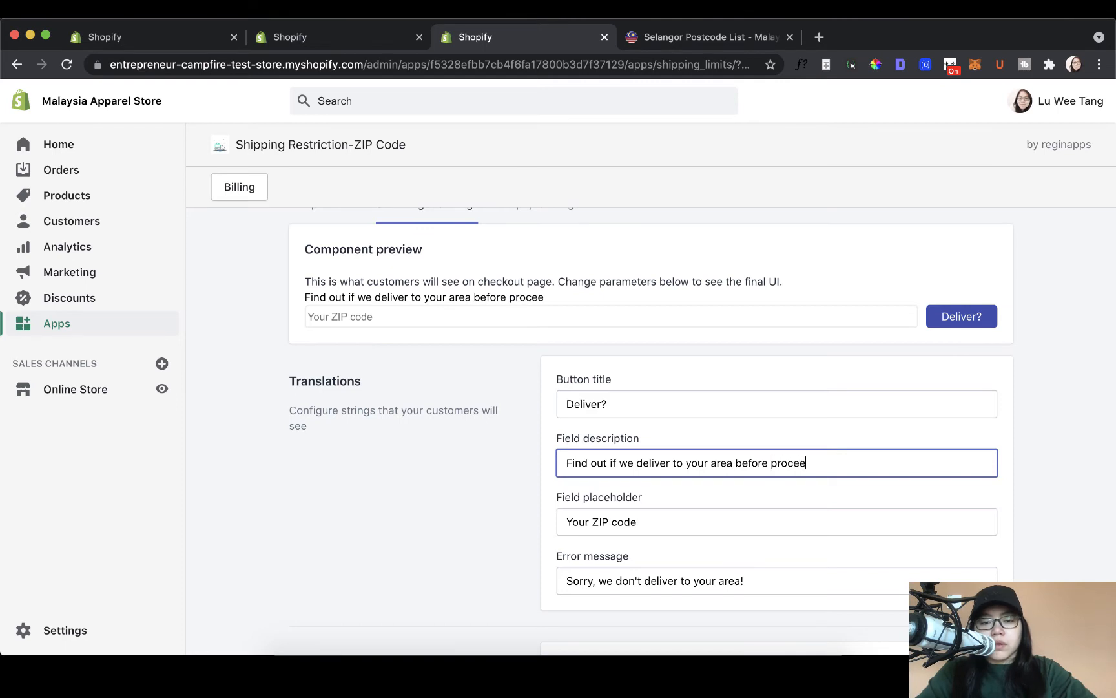
{"action": "type", "text": "din"}
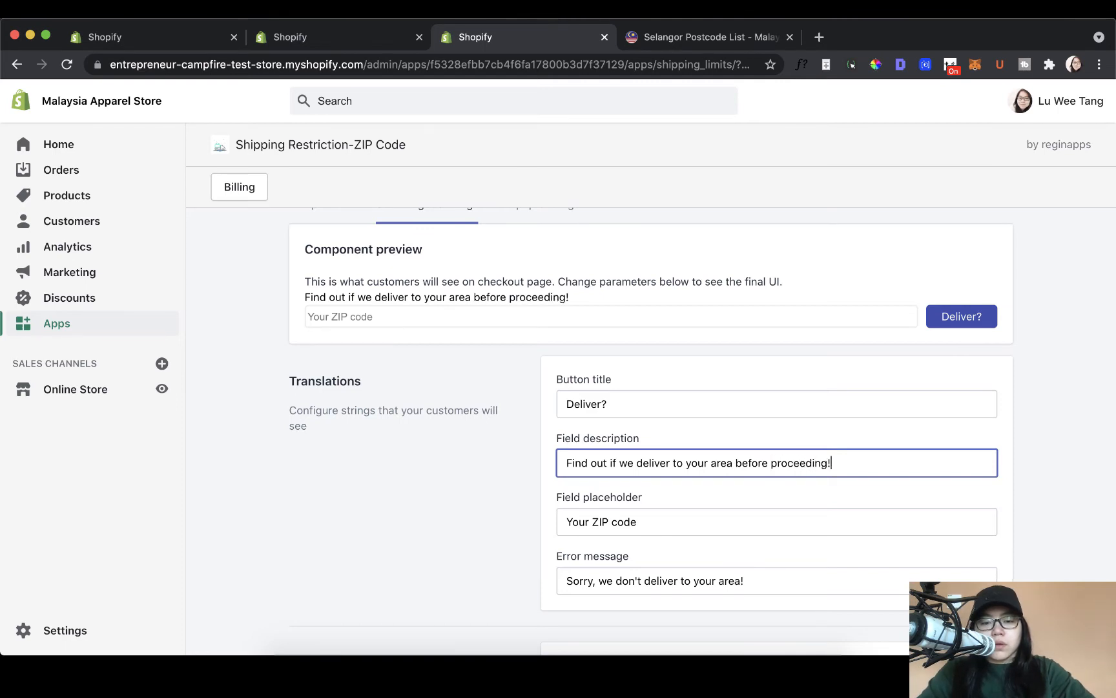
{"action": "type", "text": "g!"}
Step: Change the cart widget's field placeholder to "Your Postcode" and check it in the component preview
{"action": "left_click", "coordinate": [847, 522]}
{"action": "key", "text": "super+a"}
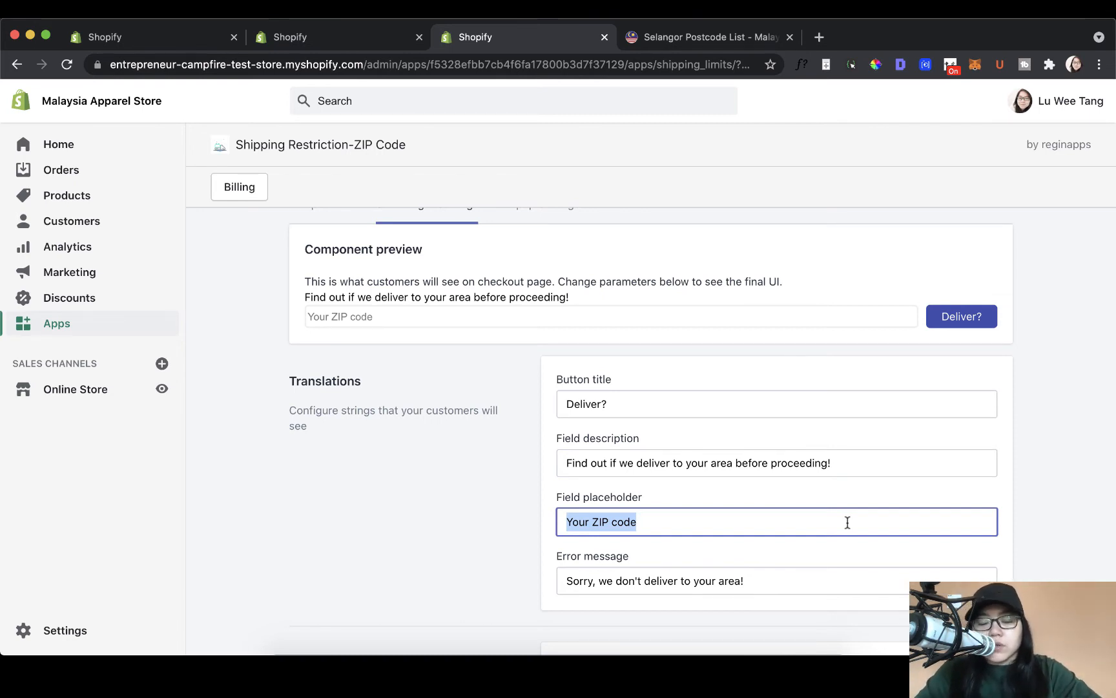
{"action": "type", "text": "Postcode"}
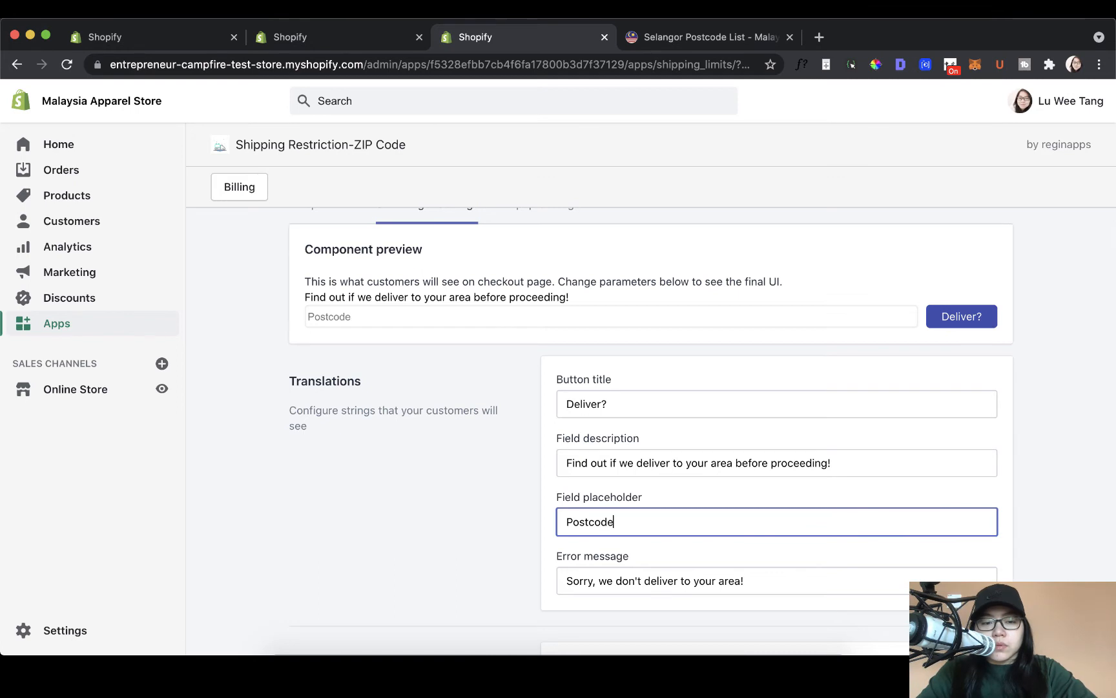
{"action": "left_click", "coordinate": [568, 524]}
{"action": "type", "text": "Your"}
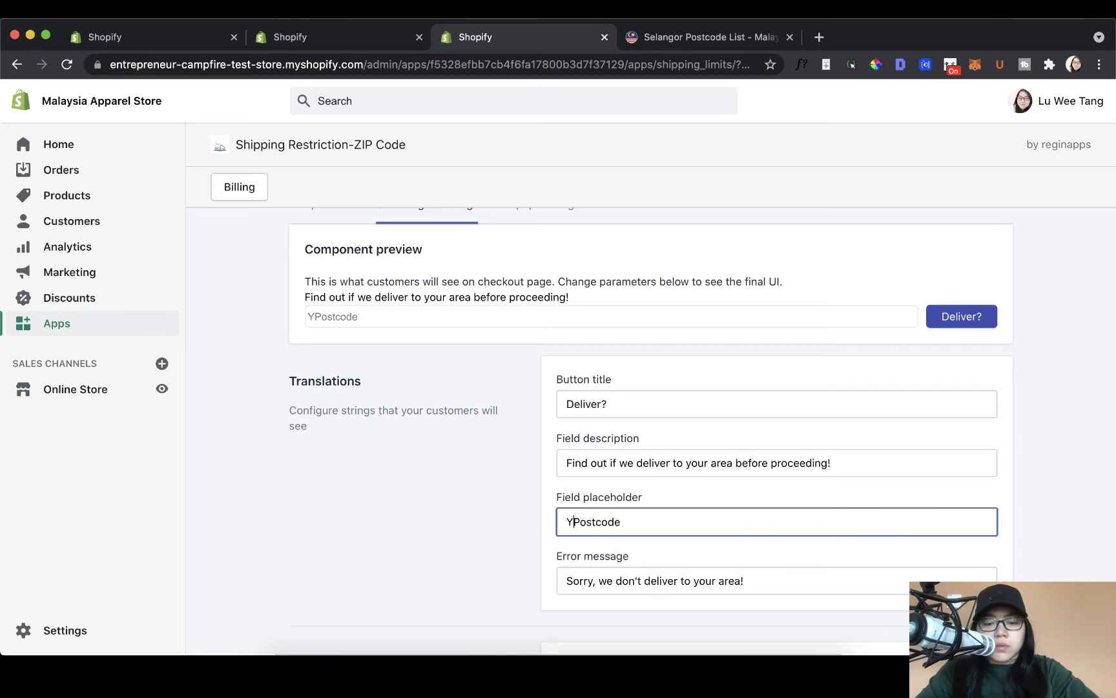
{"action": "scroll", "coordinate": [603, 547], "scroll_direction": "down", "scroll_amount": 2}
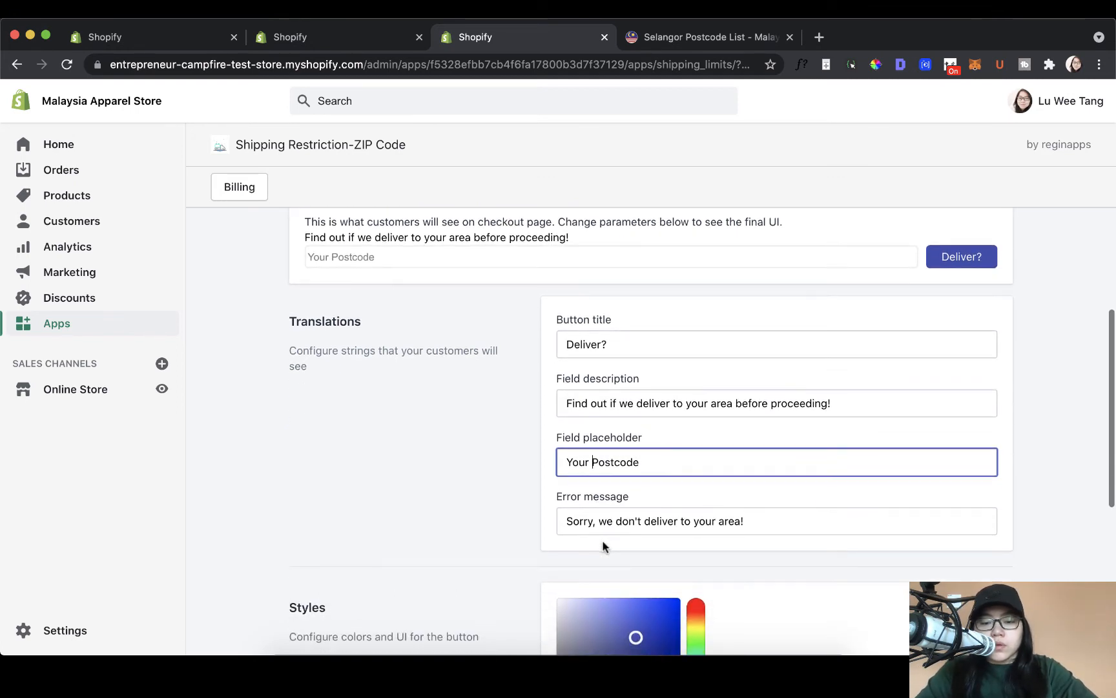
{"action": "left_click", "coordinate": [551, 254]}
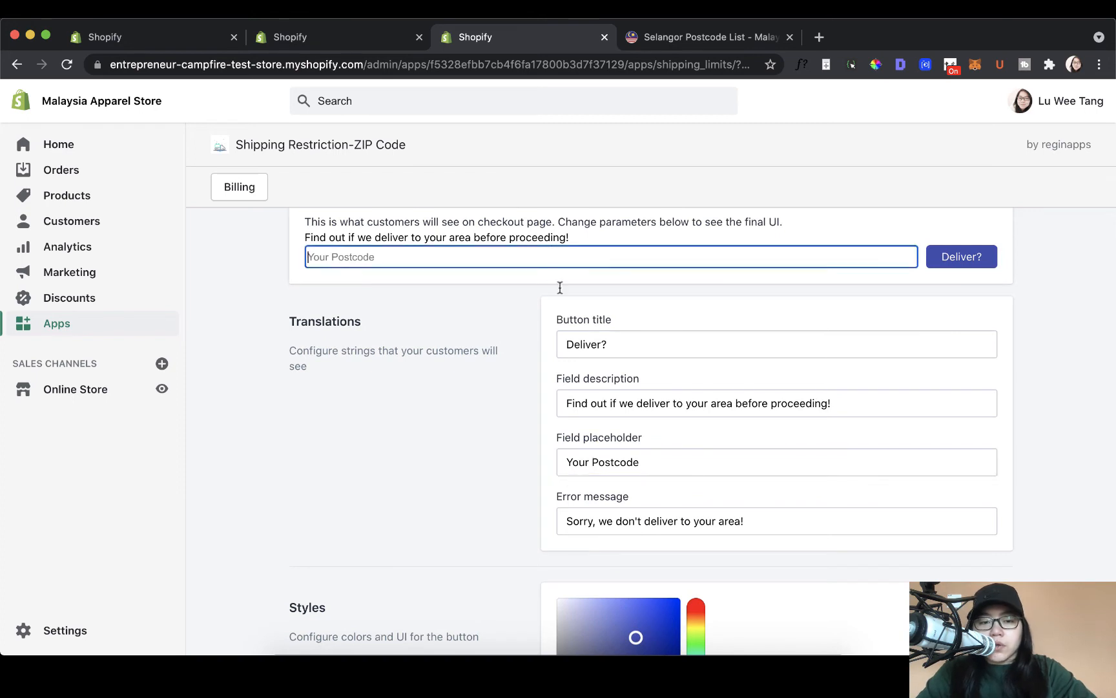
Step: Review the error message, and set the cart widget's button colour to bright red in the styles section
{"action": "scroll", "coordinate": [643, 473], "scroll_direction": "down", "scroll_amount": 1}
{"action": "left_click", "coordinate": [640, 492]}
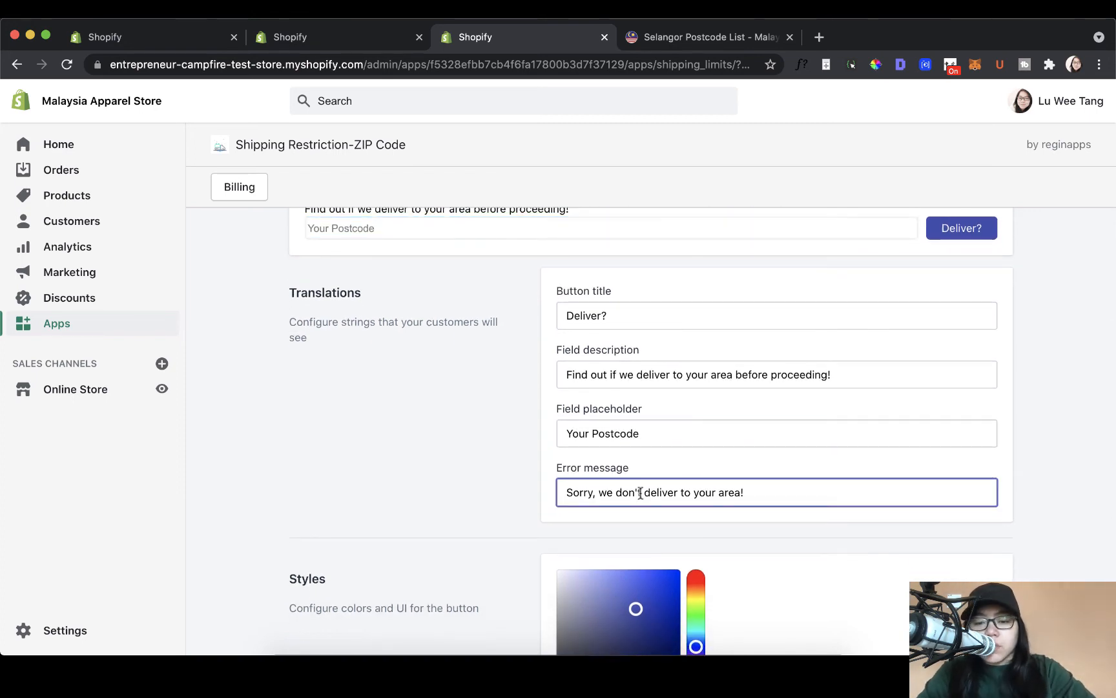
{"action": "scroll", "coordinate": [640, 492], "scroll_direction": "down", "scroll_amount": 2}
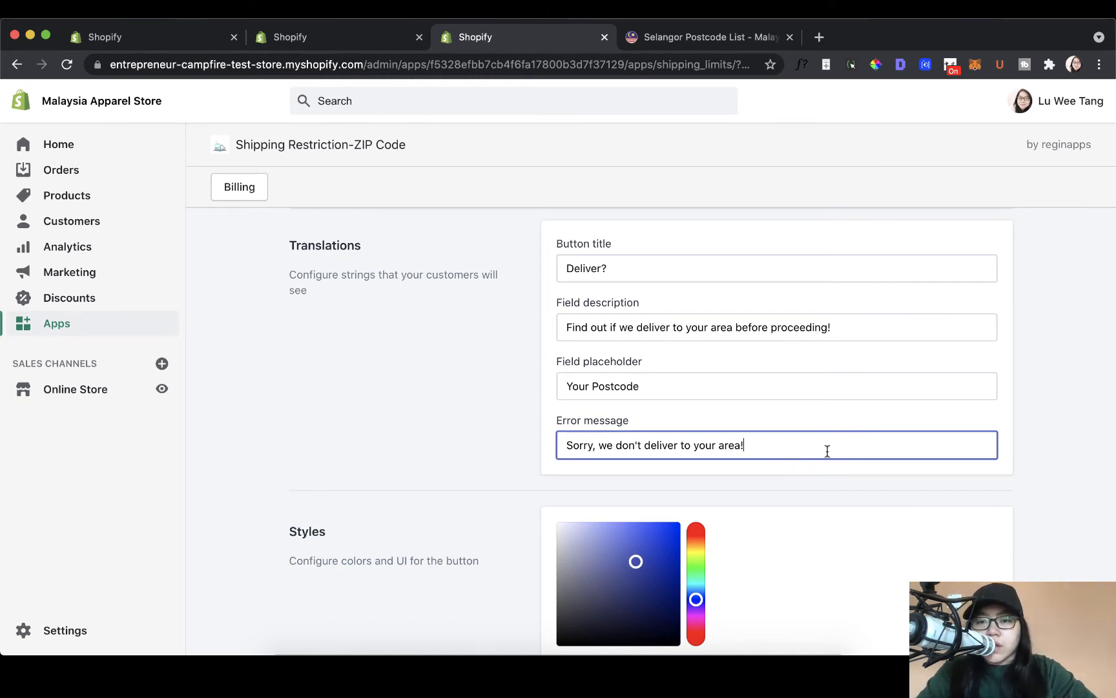
{"action": "scroll", "coordinate": [827, 451], "scroll_direction": "down", "scroll_amount": 3}
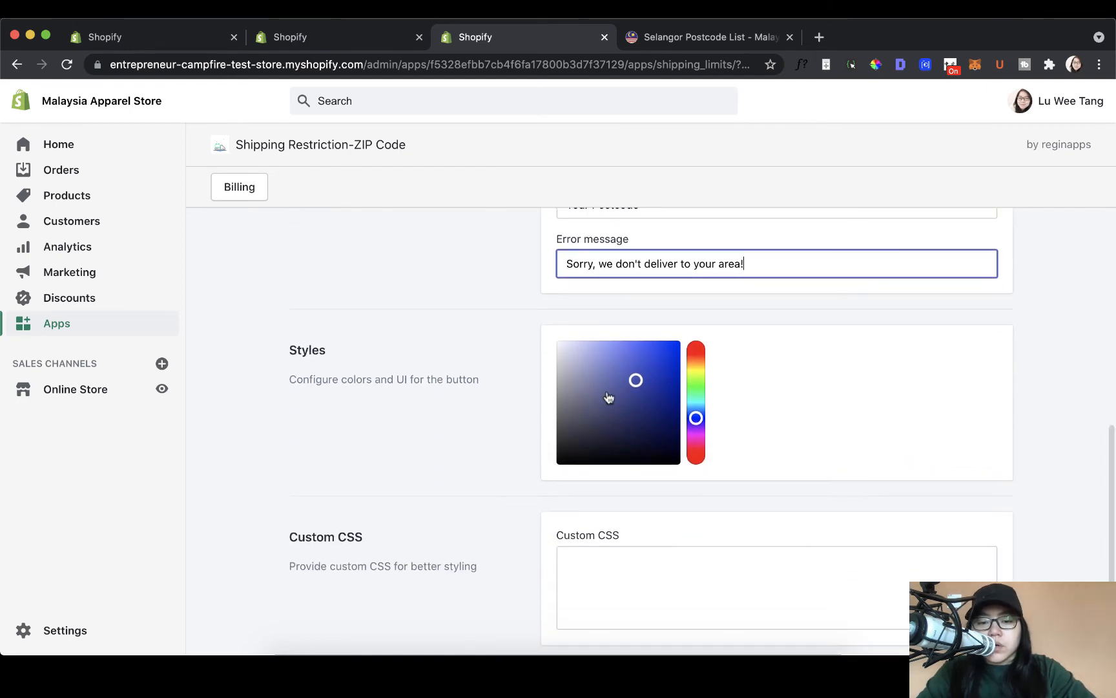
{"action": "scroll", "coordinate": [607, 398], "scroll_direction": "up", "scroll_amount": 5}
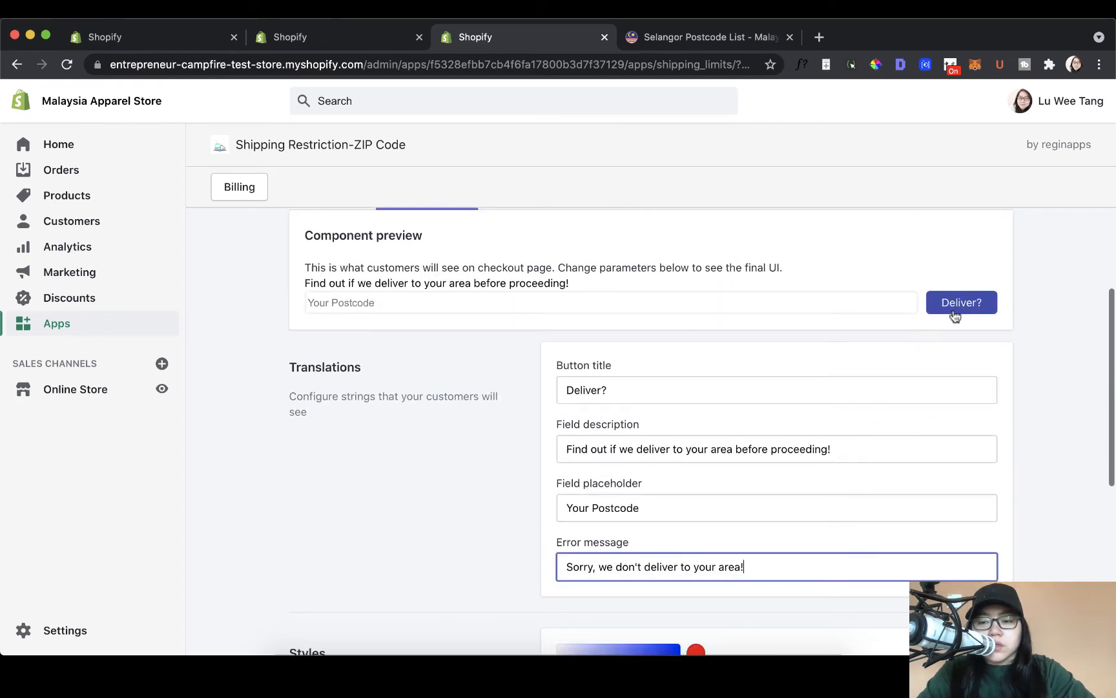
{"action": "scroll", "coordinate": [790, 487], "scroll_direction": "down", "scroll_amount": 3}
{"action": "left_click_drag", "start_coordinate": [695, 514], "coordinate": [695, 496]}
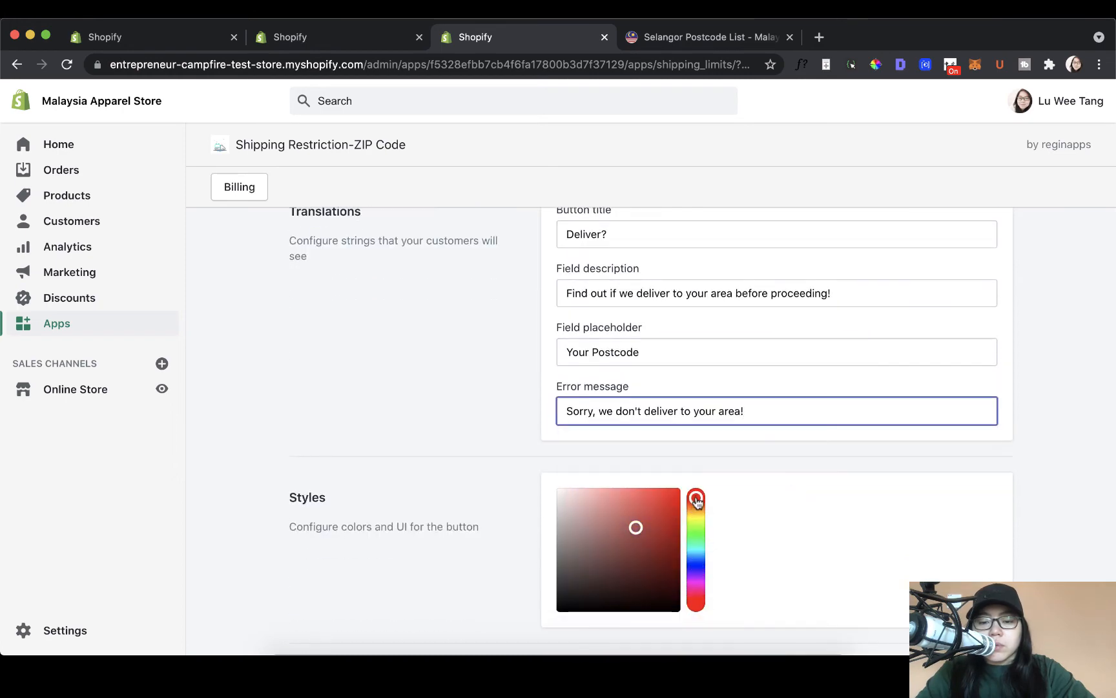
{"action": "scroll", "coordinate": [696, 497], "scroll_direction": "up", "scroll_amount": 3}
{"action": "scroll", "coordinate": [697, 497], "scroll_direction": "down", "scroll_amount": 3}
{"action": "left_click", "coordinate": [676, 495]}
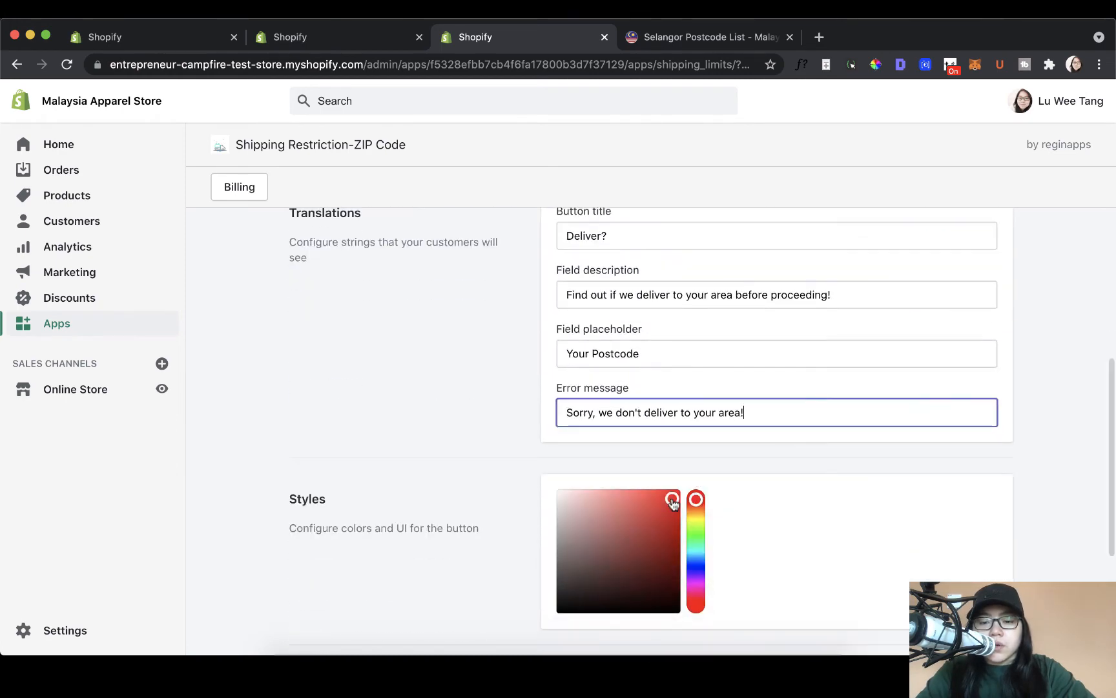
{"action": "scroll", "coordinate": [728, 511], "scroll_direction": "up", "scroll_amount": 2}
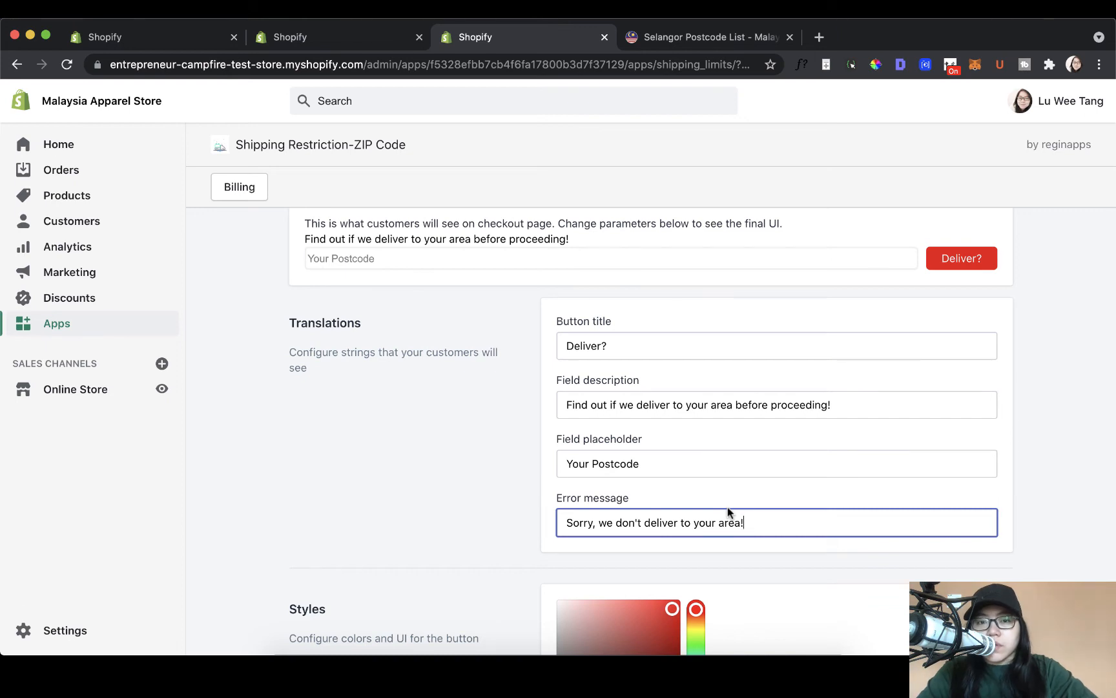
Step: Look over the Custom CSS section at the end of the cart widget settings
{"action": "scroll", "coordinate": [727, 510], "scroll_direction": "down", "scroll_amount": 5}
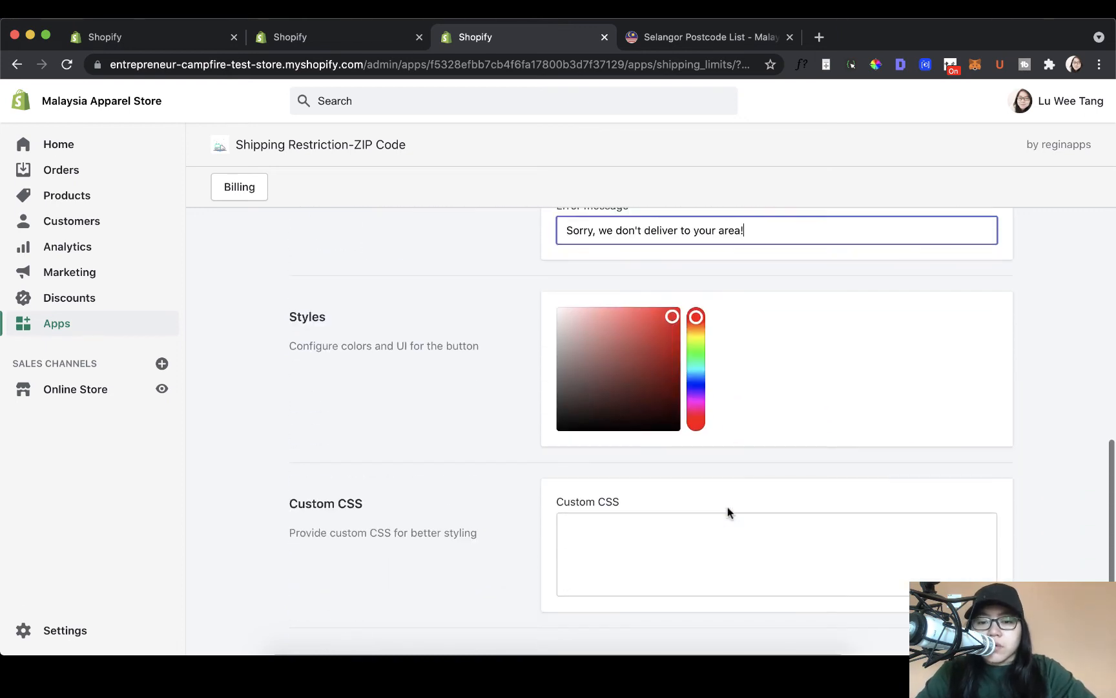
{"action": "scroll", "coordinate": [727, 511], "scroll_direction": "down", "scroll_amount": 1}
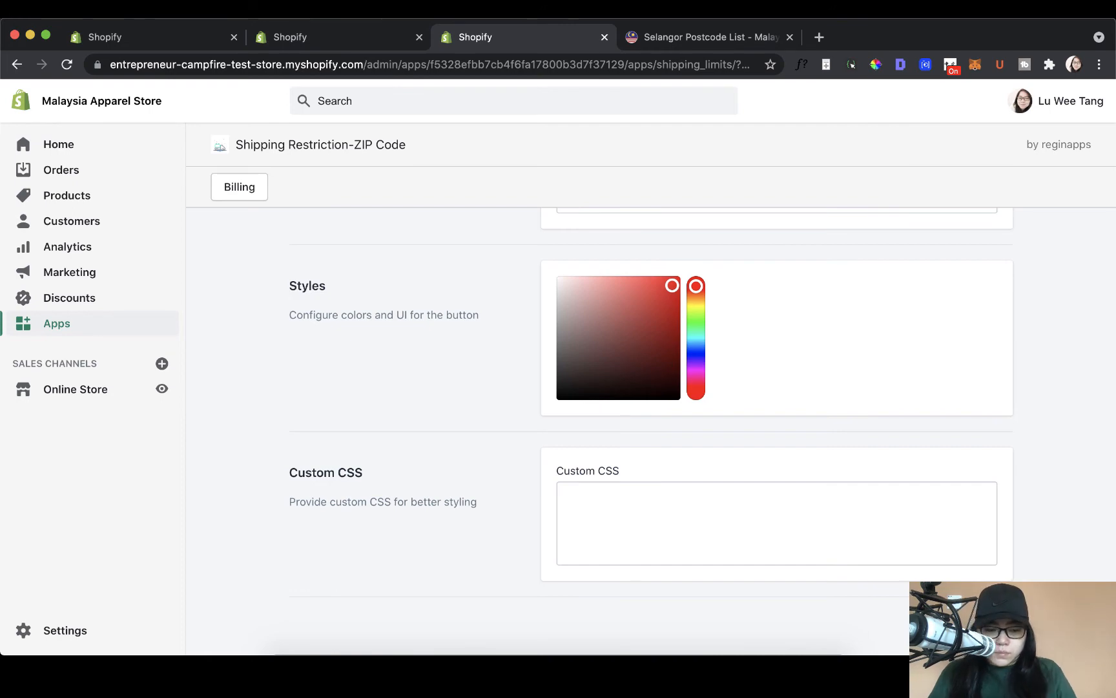
{"action": "scroll", "coordinate": [727, 511], "scroll_direction": "down", "scroll_amount": 1}
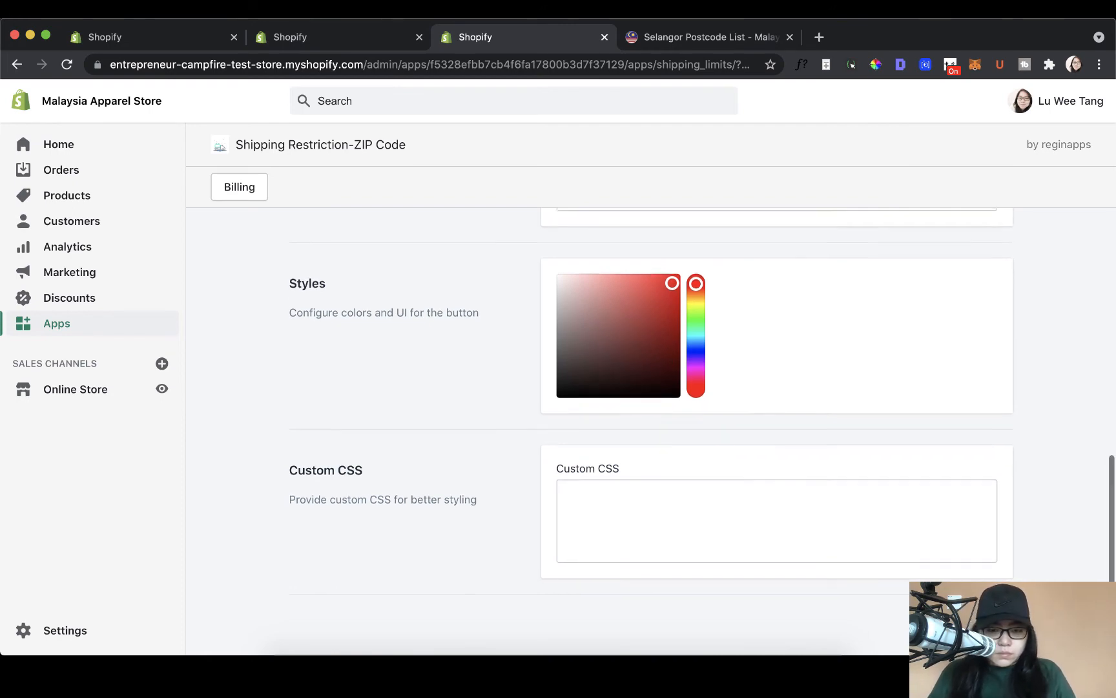
Step: Open the popup settings and examine the popup's translation strings and button style options
{"action": "scroll", "coordinate": [852, 596], "scroll_direction": "up", "scroll_amount": 8}
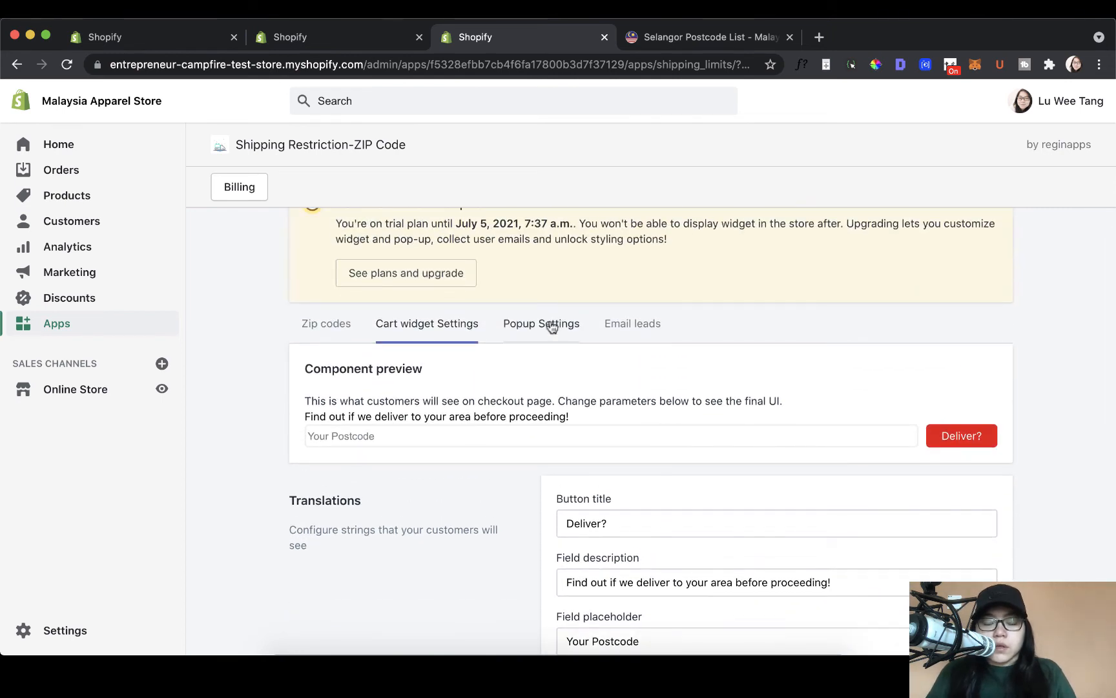
{"action": "left_click", "coordinate": [519, 338]}
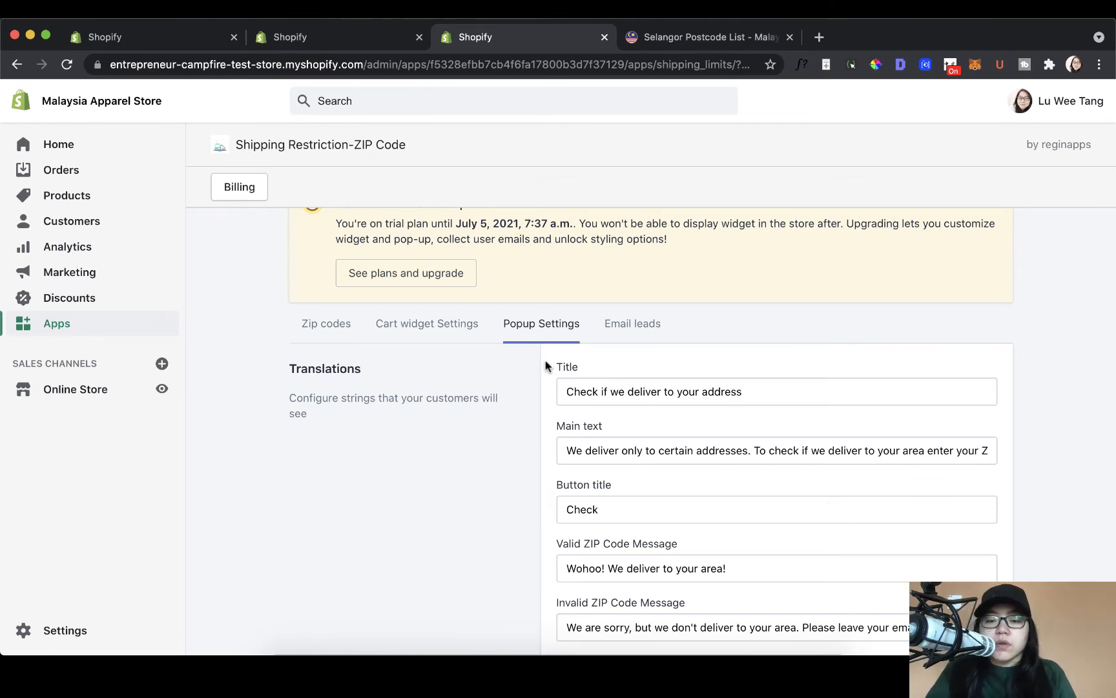
{"action": "scroll", "coordinate": [556, 363], "scroll_direction": "down", "scroll_amount": 7}
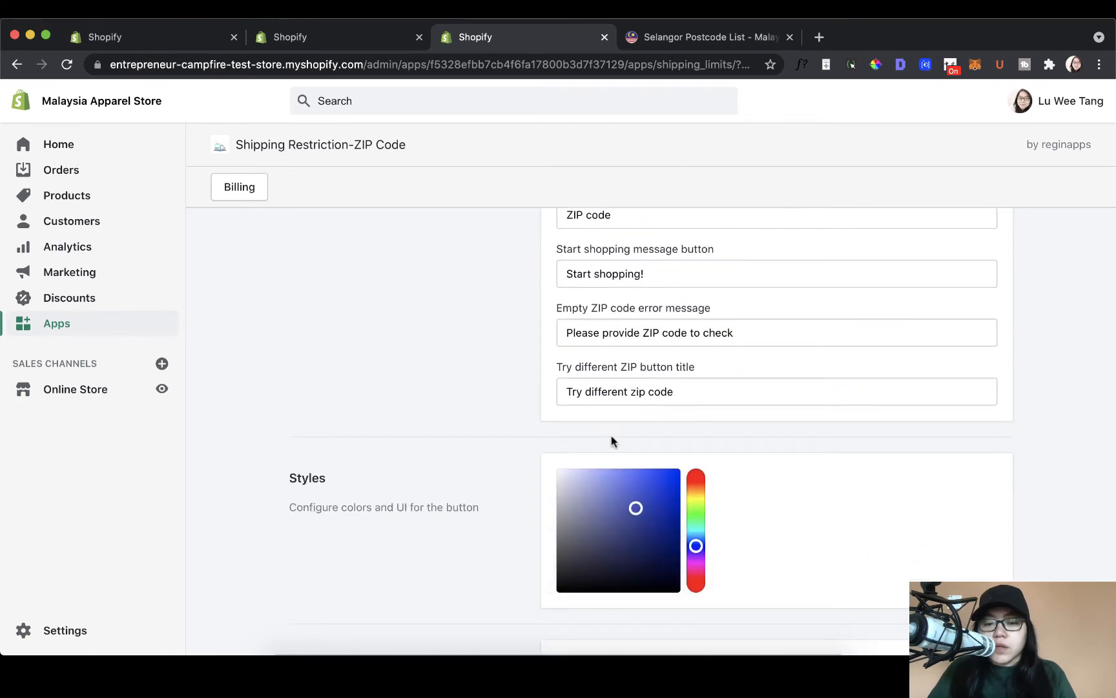
{"action": "scroll", "coordinate": [613, 439], "scroll_direction": "down", "scroll_amount": 3}
{"action": "scroll", "coordinate": [618, 441], "scroll_direction": "up", "scroll_amount": 4}
{"action": "scroll", "coordinate": [618, 441], "scroll_direction": "up", "scroll_amount": 12}
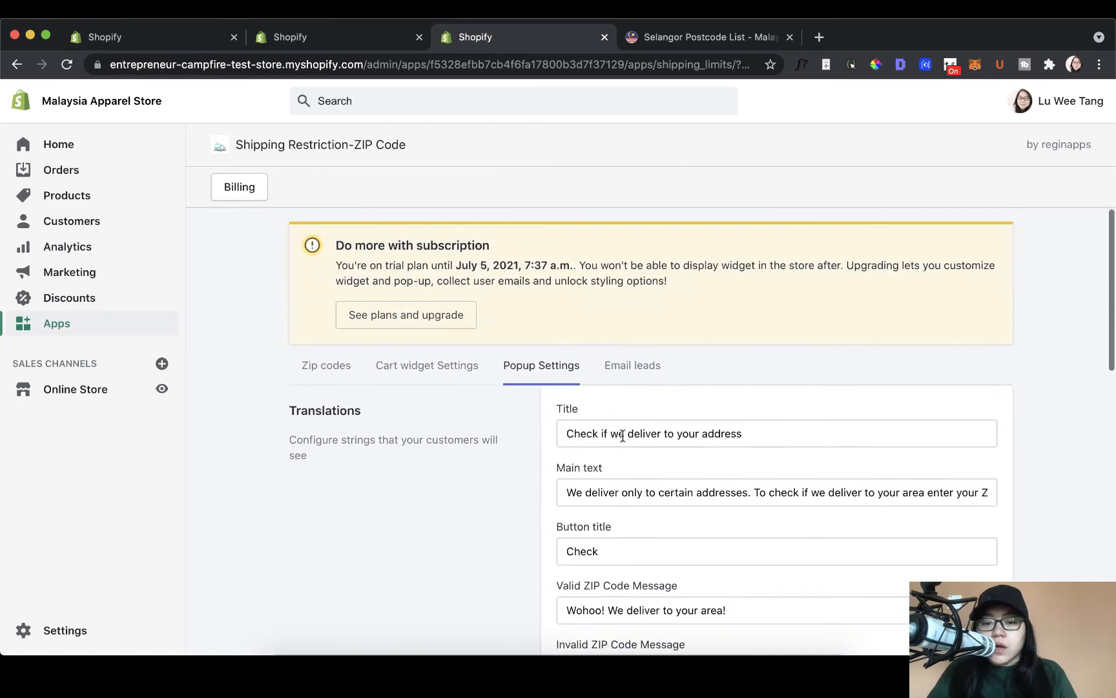
Step: View the captured emails list under the email leads, comparing it with the popup settings
{"action": "left_click", "coordinate": [633, 375]}
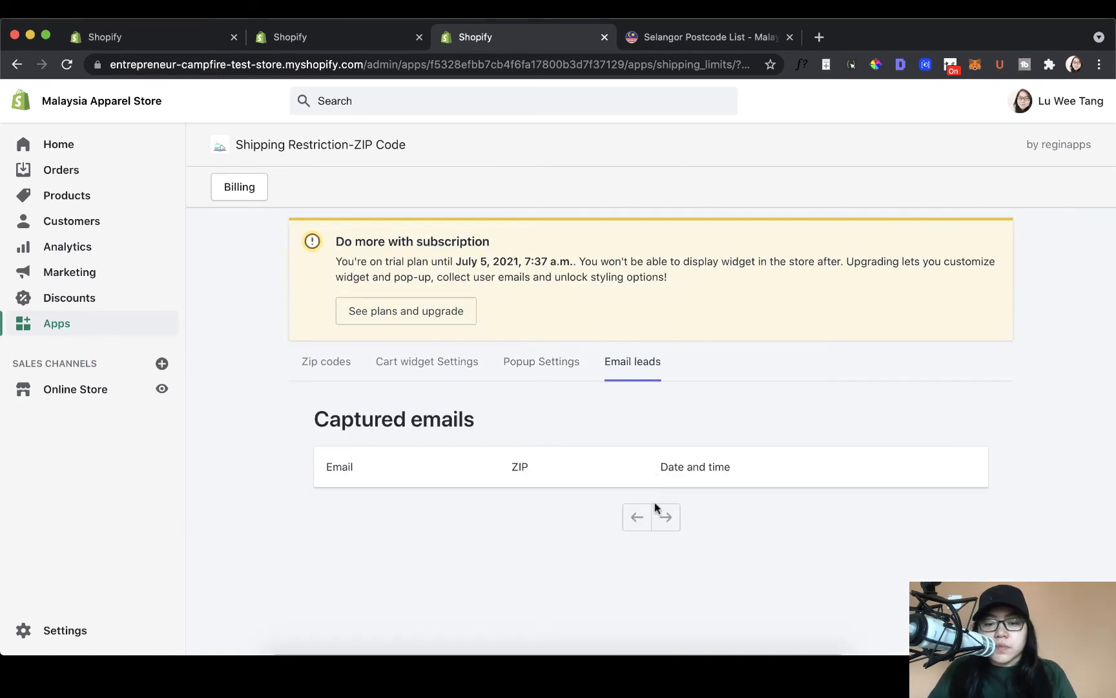
{"action": "scroll", "coordinate": [611, 388], "scroll_direction": "down", "scroll_amount": 1}
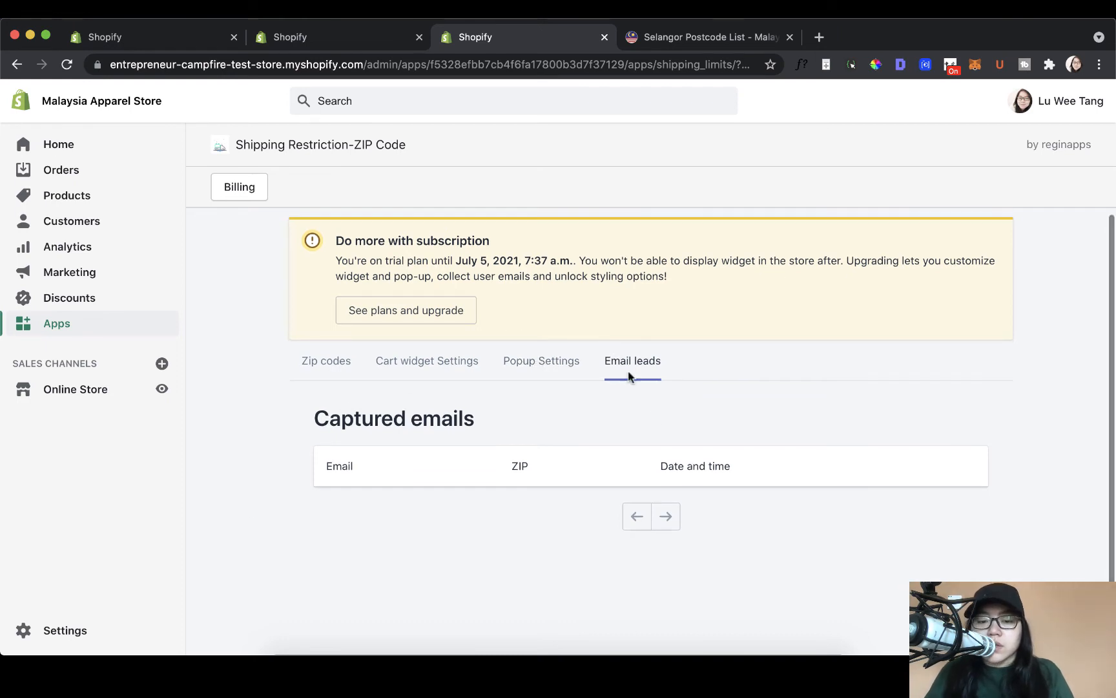
{"action": "left_click", "coordinate": [542, 360]}
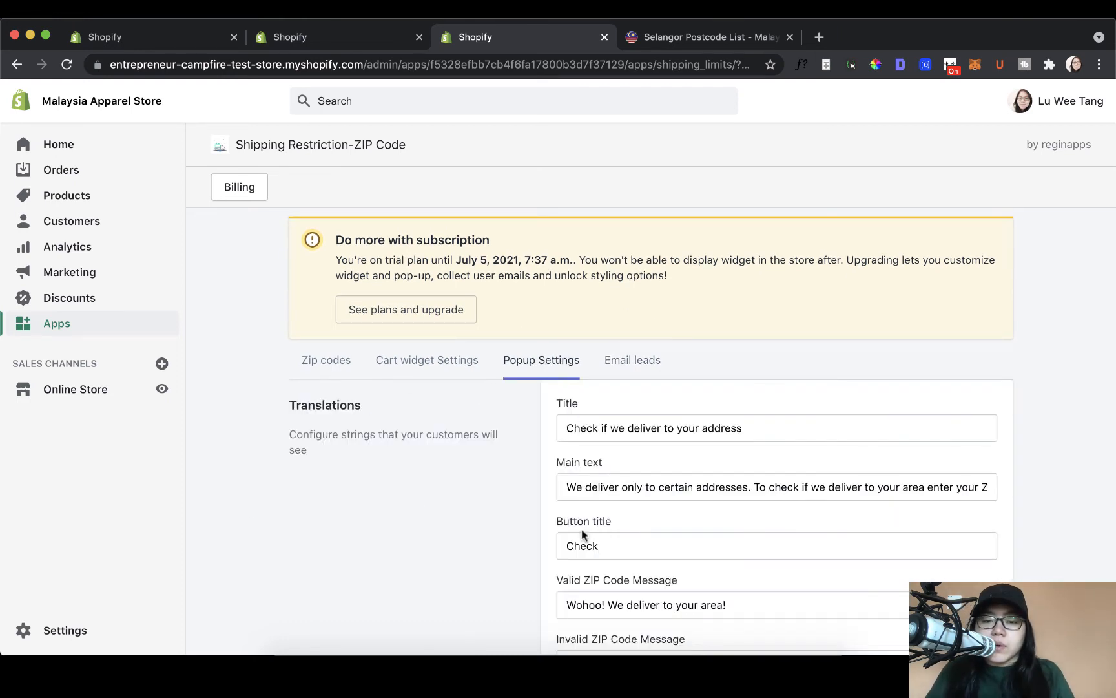
{"action": "left_click", "coordinate": [633, 366]}
{"action": "left_click", "coordinate": [541, 361]}
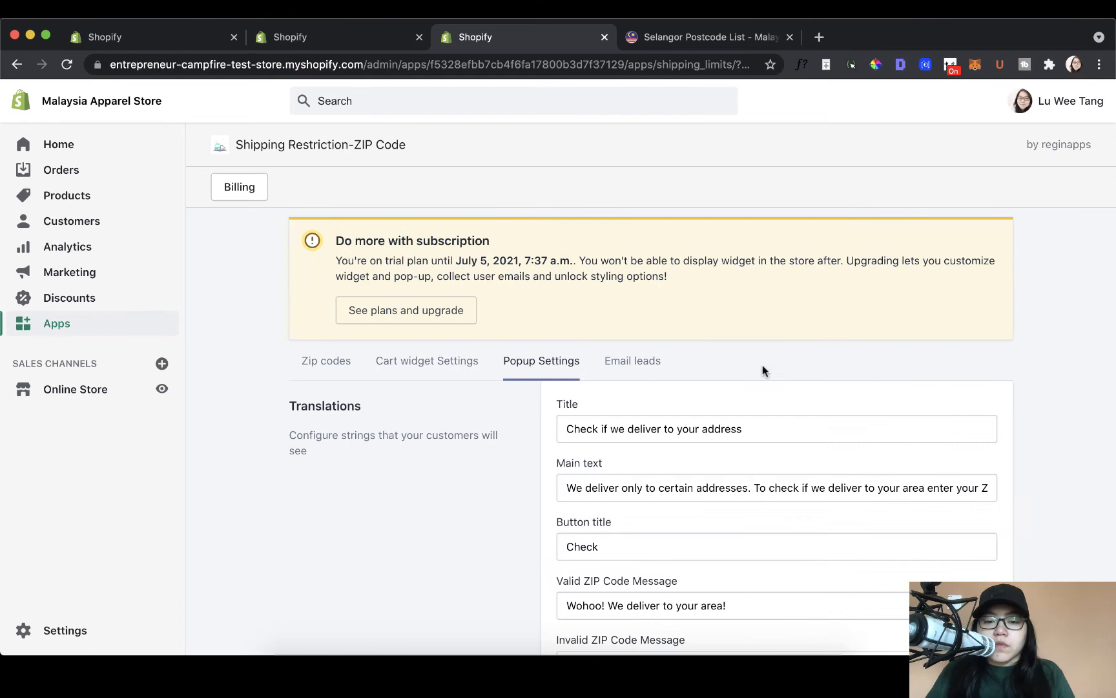
{"action": "left_click", "coordinate": [659, 368]}
{"action": "scroll", "coordinate": [704, 448], "scroll_direction": "down", "scroll_amount": 1}
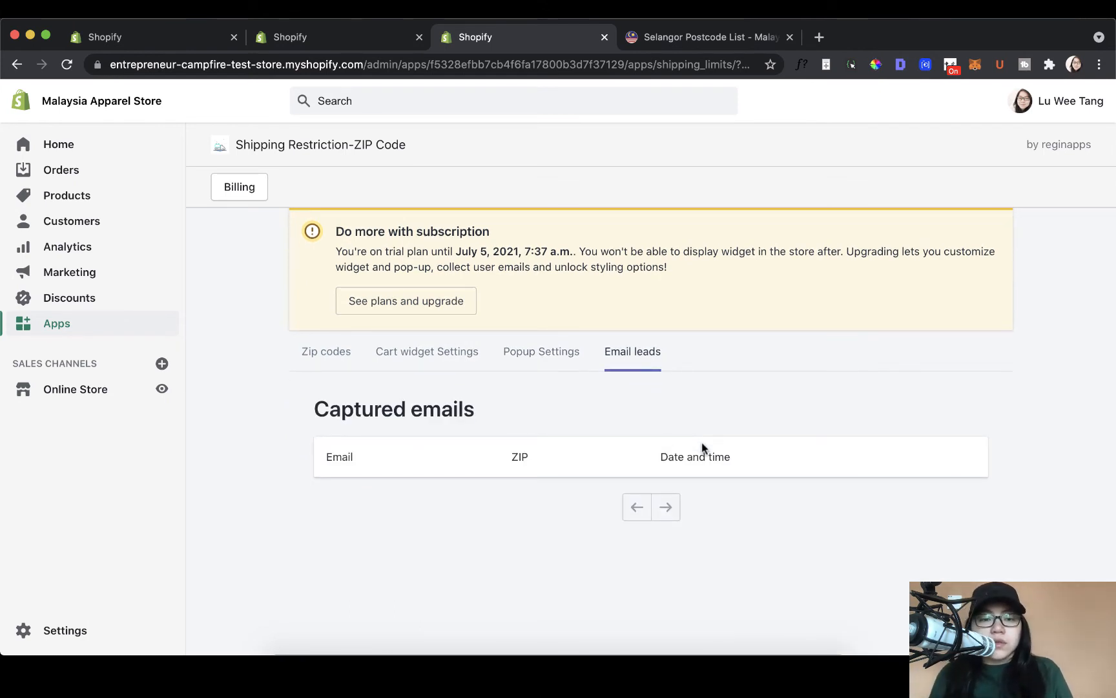
Step: Return from the email leads to the ZIP code configuration and review the serviced and non-serviced postal codes
{"action": "scroll", "coordinate": [704, 448], "scroll_direction": "up", "scroll_amount": 1}
{"action": "scroll", "coordinate": [704, 448], "scroll_direction": "down", "scroll_amount": 1}
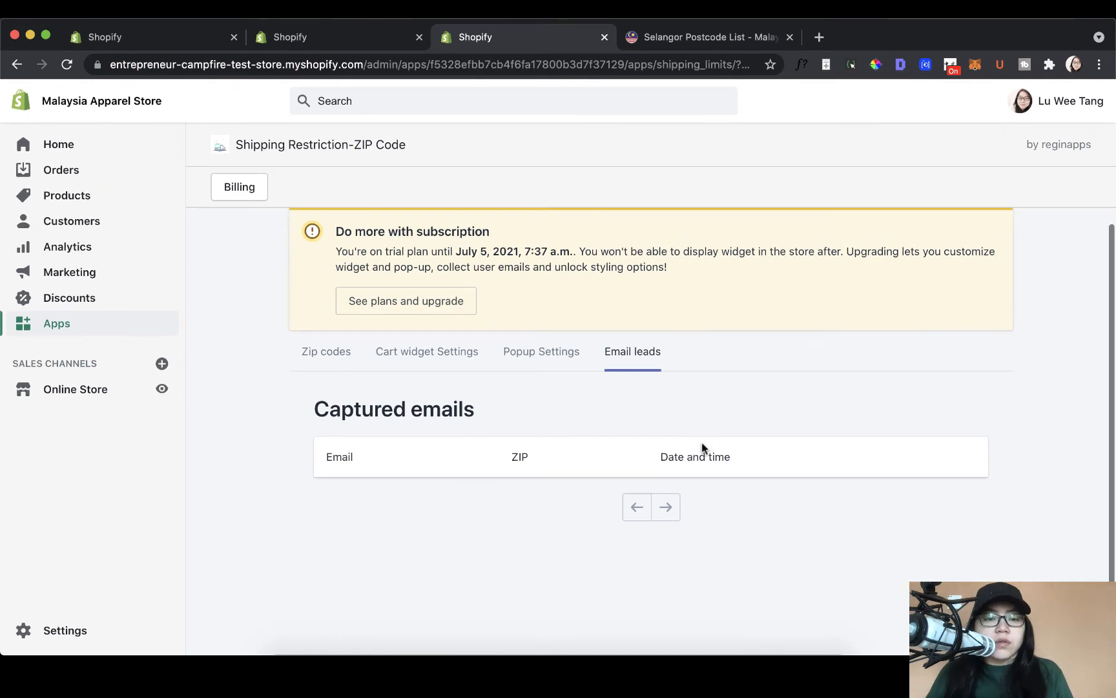
{"action": "scroll", "coordinate": [704, 449], "scroll_direction": "up", "scroll_amount": 1}
{"action": "left_click", "coordinate": [342, 376]}
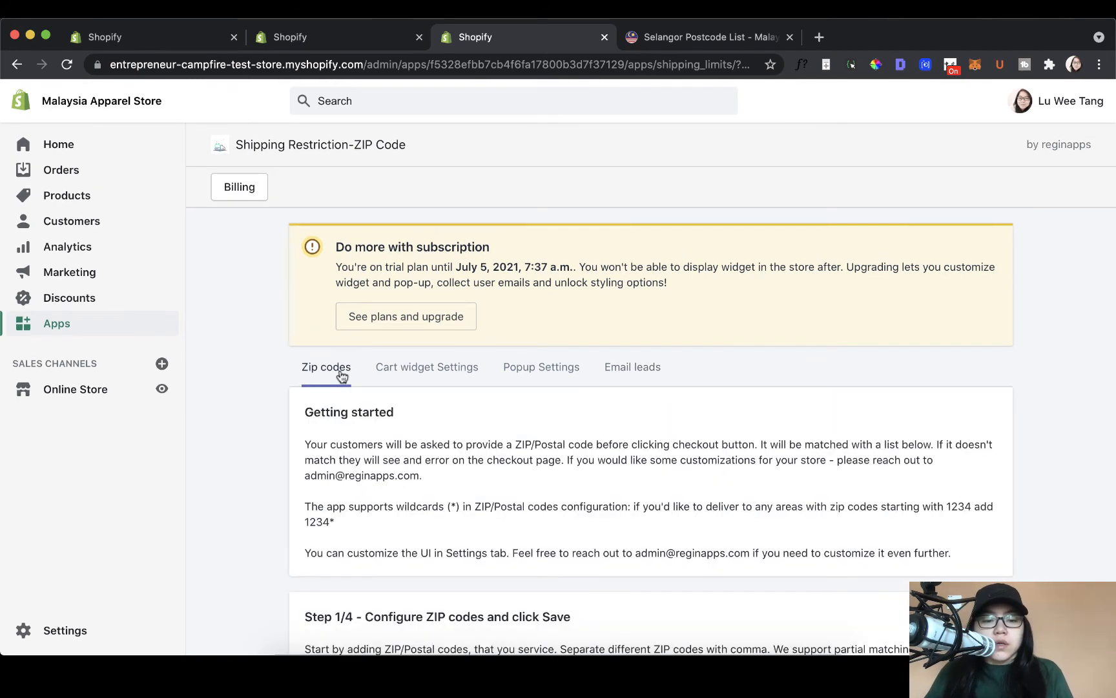
{"action": "scroll", "coordinate": [342, 376], "scroll_direction": "down", "scroll_amount": 3}
{"action": "scroll", "coordinate": [342, 376], "scroll_direction": "down", "scroll_amount": 2}
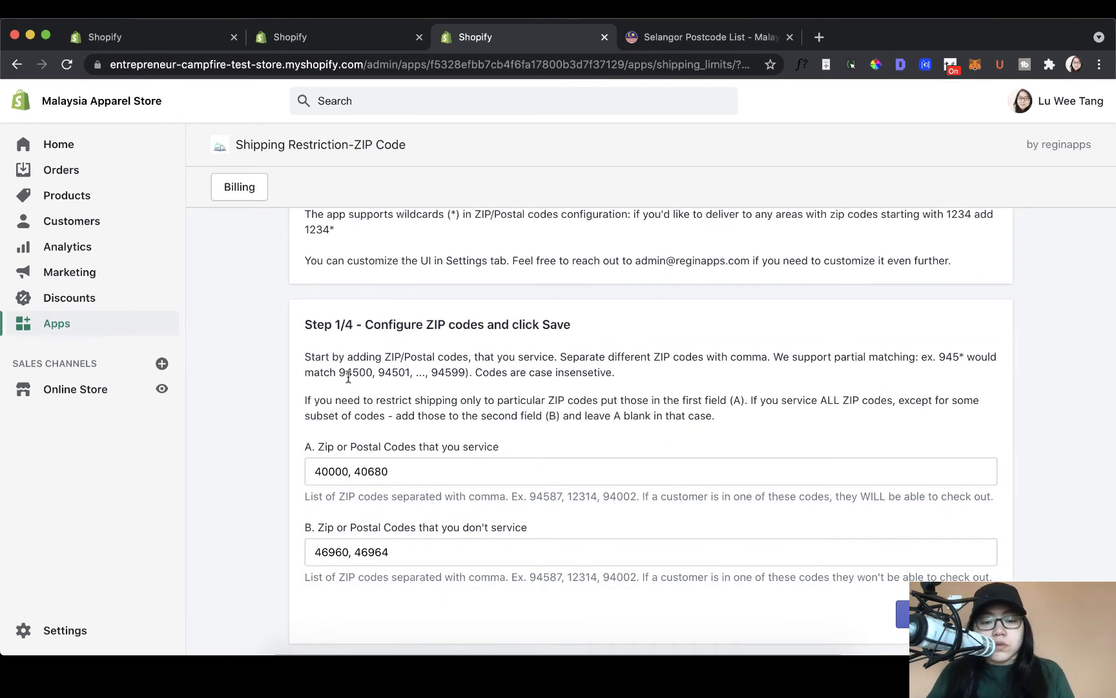
{"action": "scroll", "coordinate": [348, 377], "scroll_direction": "down", "scroll_amount": 1}
{"action": "scroll", "coordinate": [348, 378], "scroll_direction": "down", "scroll_amount": 2}
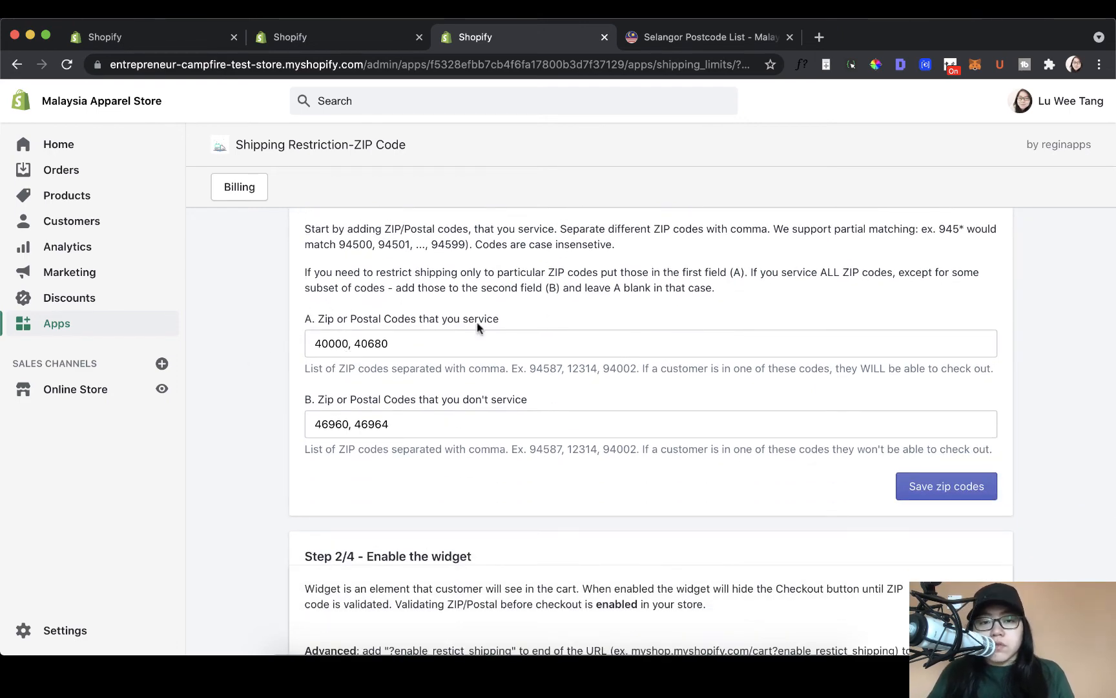
Step: Open the online store preview and examine the postcode delivery checker below the Basic White T-shirt's add-to-cart option
{"action": "left_click", "coordinate": [162, 388]}
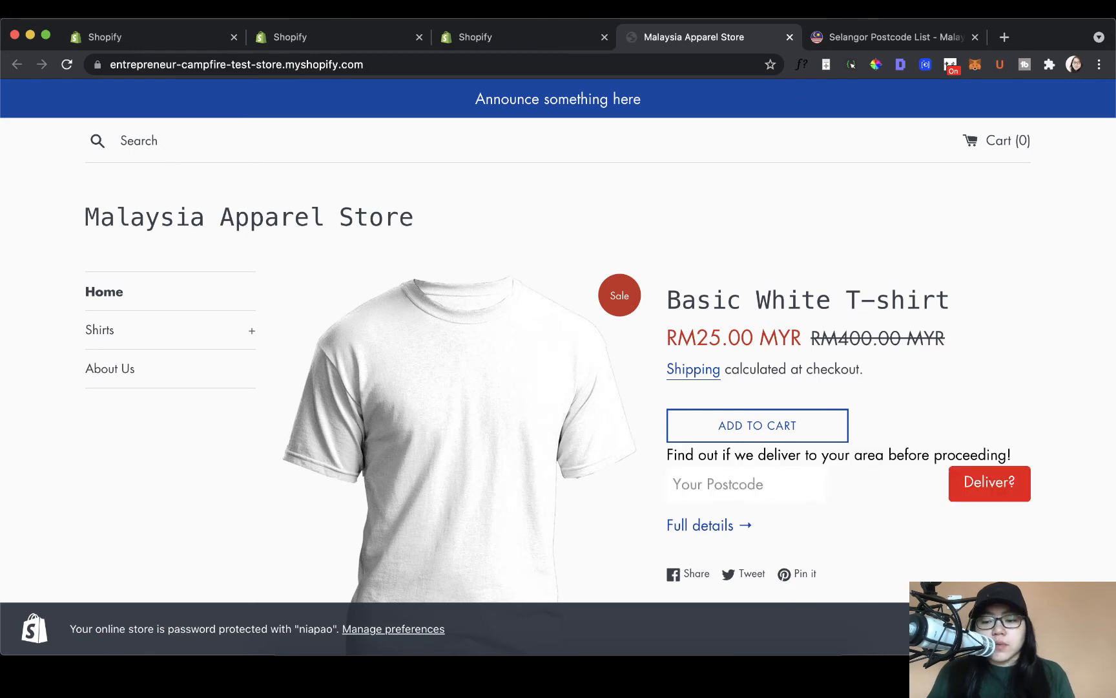
{"action": "scroll", "coordinate": [822, 485], "scroll_direction": "down", "scroll_amount": 1}
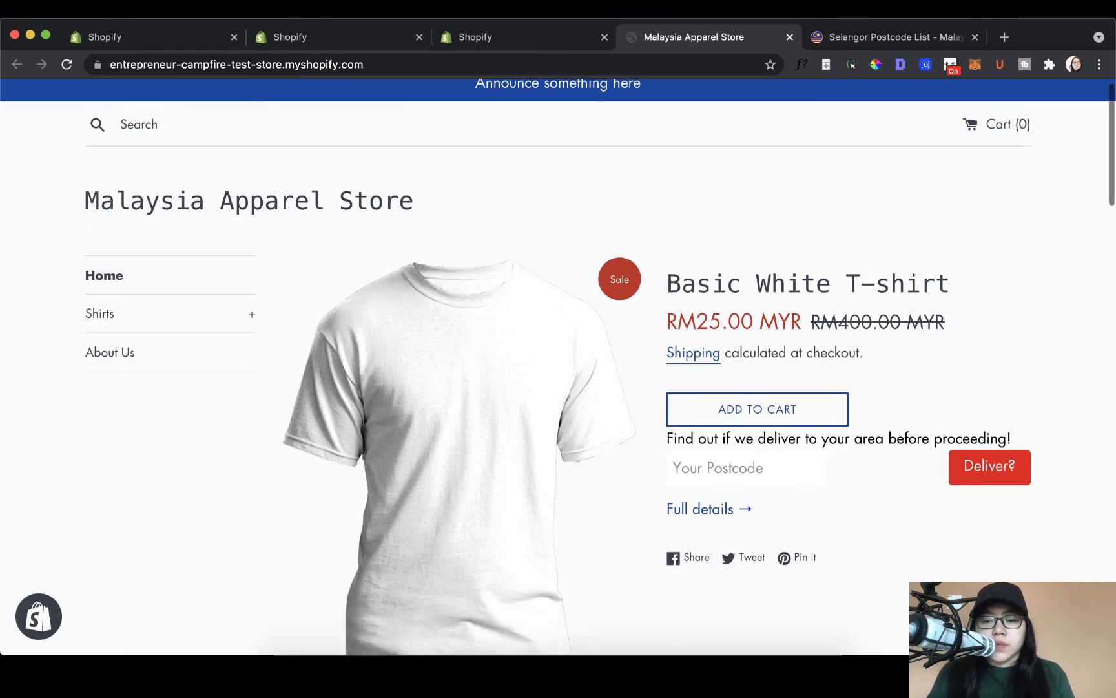
{"action": "left_click", "coordinate": [730, 467]}
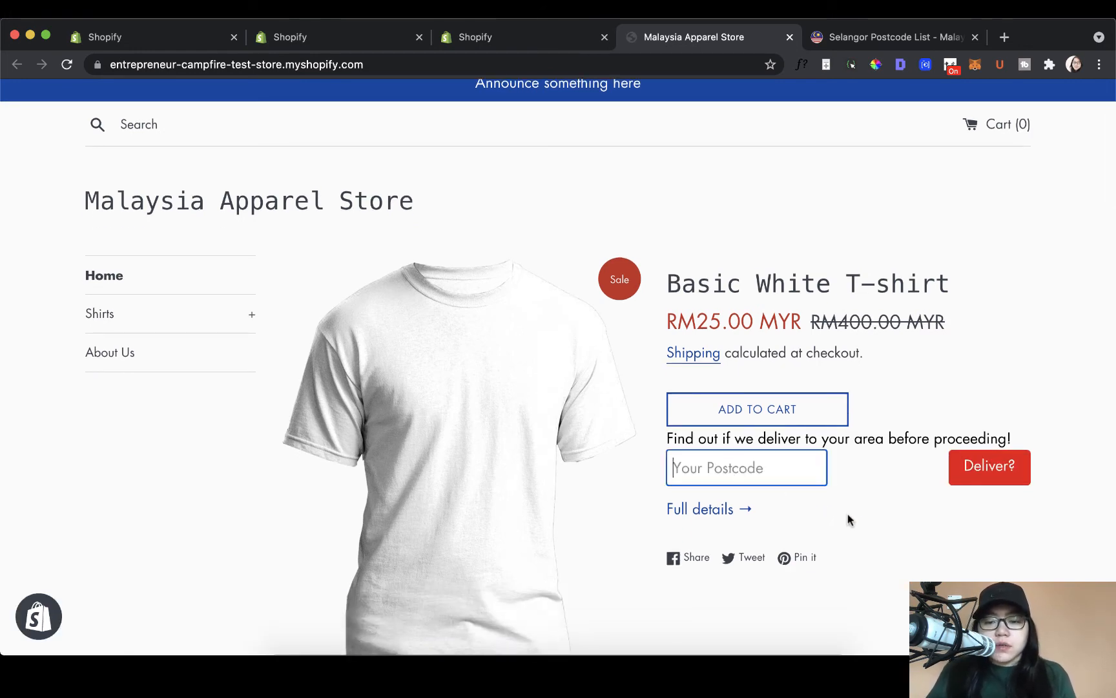
{"action": "left_click", "coordinate": [847, 514]}
{"action": "scroll", "coordinate": [854, 514], "scroll_direction": "down", "scroll_amount": 2}
{"action": "left_click", "coordinate": [785, 421]}
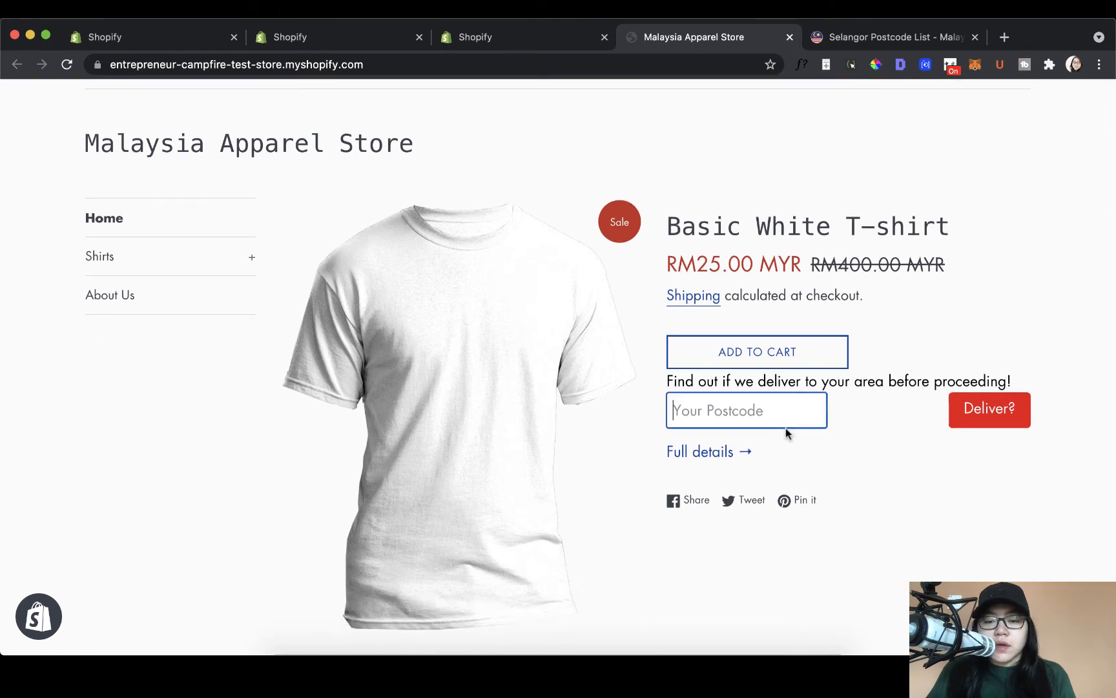
{"action": "scroll", "coordinate": [783, 413], "scroll_direction": "down", "scroll_amount": 1}
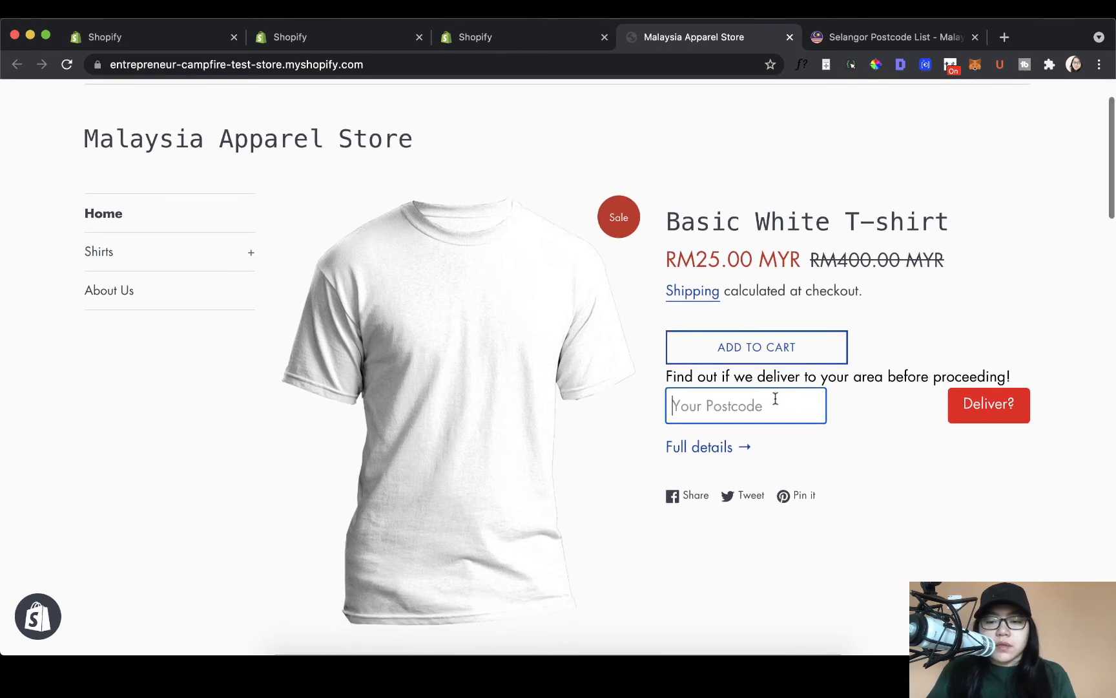
{"action": "left_click", "coordinate": [670, 377]}
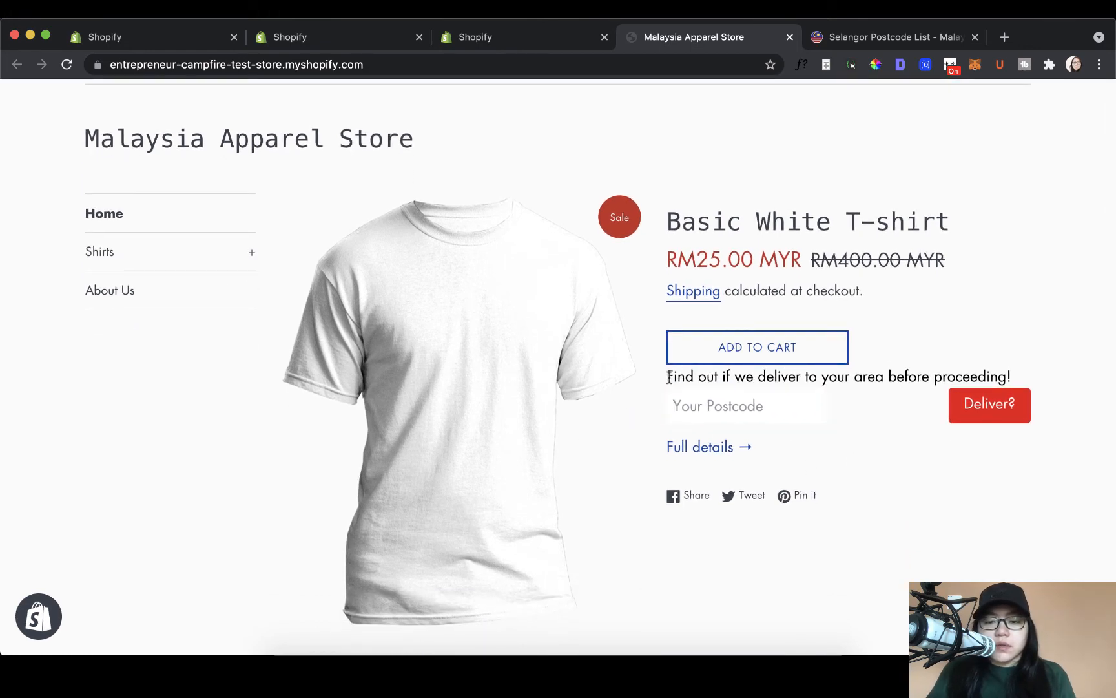
{"action": "left_click", "coordinate": [781, 413]}
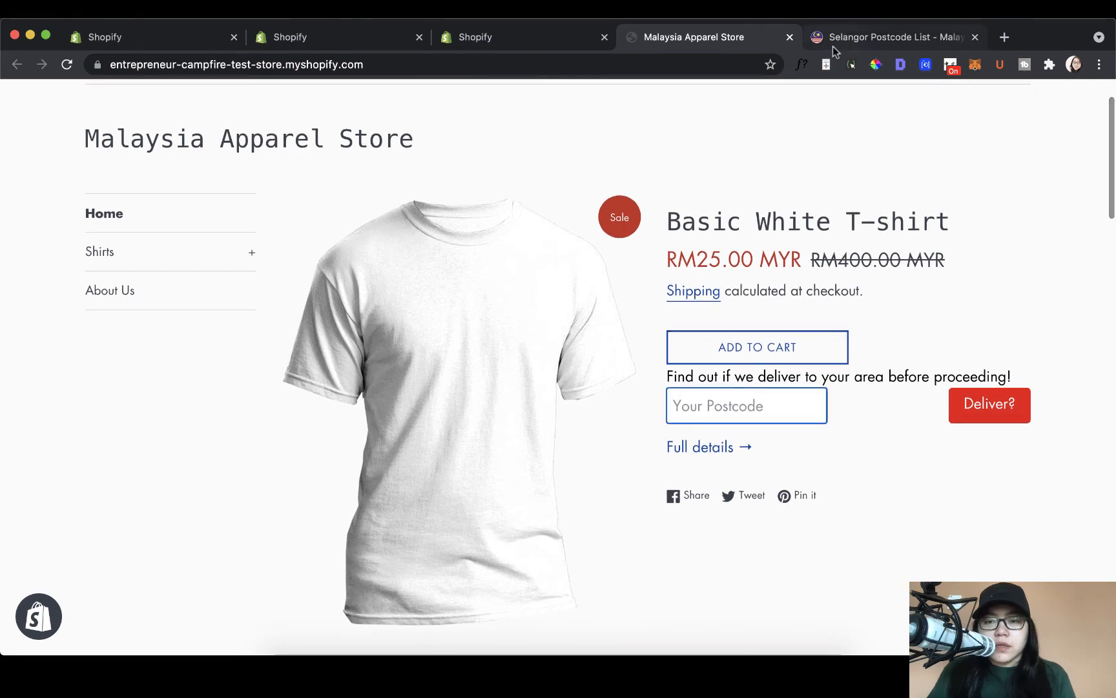
Step: Go back to the ZIP restriction app and compare the postal codes in the serviced and non-serviced lists
{"action": "left_click", "coordinate": [502, 35]}
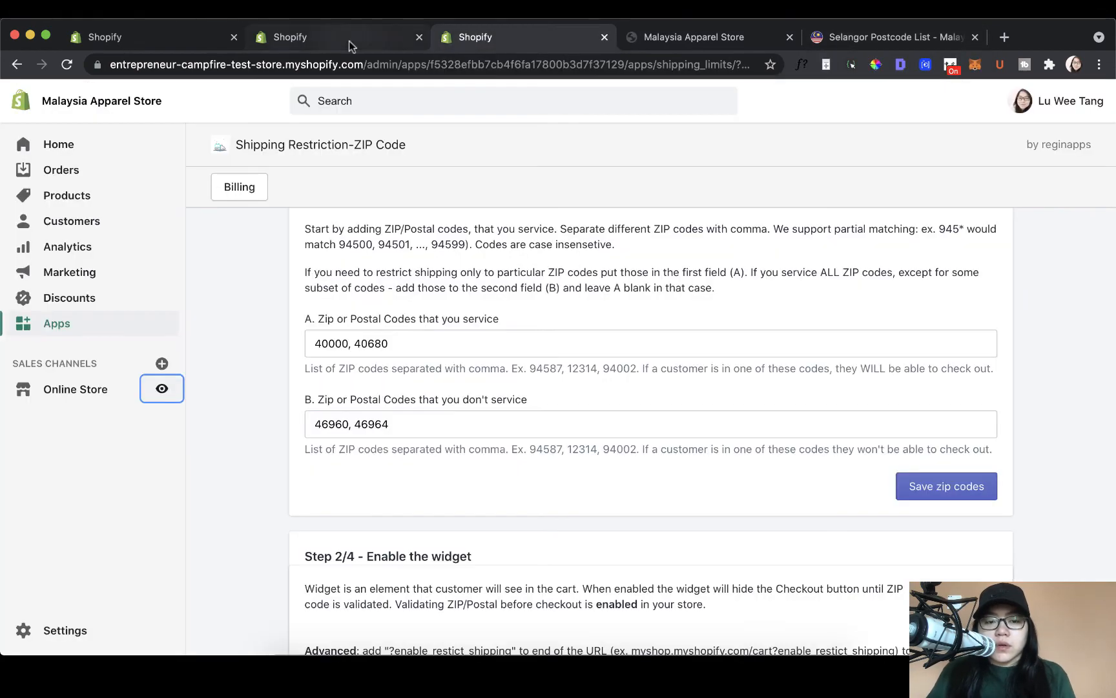
{"action": "left_click_drag", "start_coordinate": [348, 343], "coordinate": [312, 430]}
{"action": "left_click", "coordinate": [362, 445]}
{"action": "left_click", "coordinate": [344, 424]}
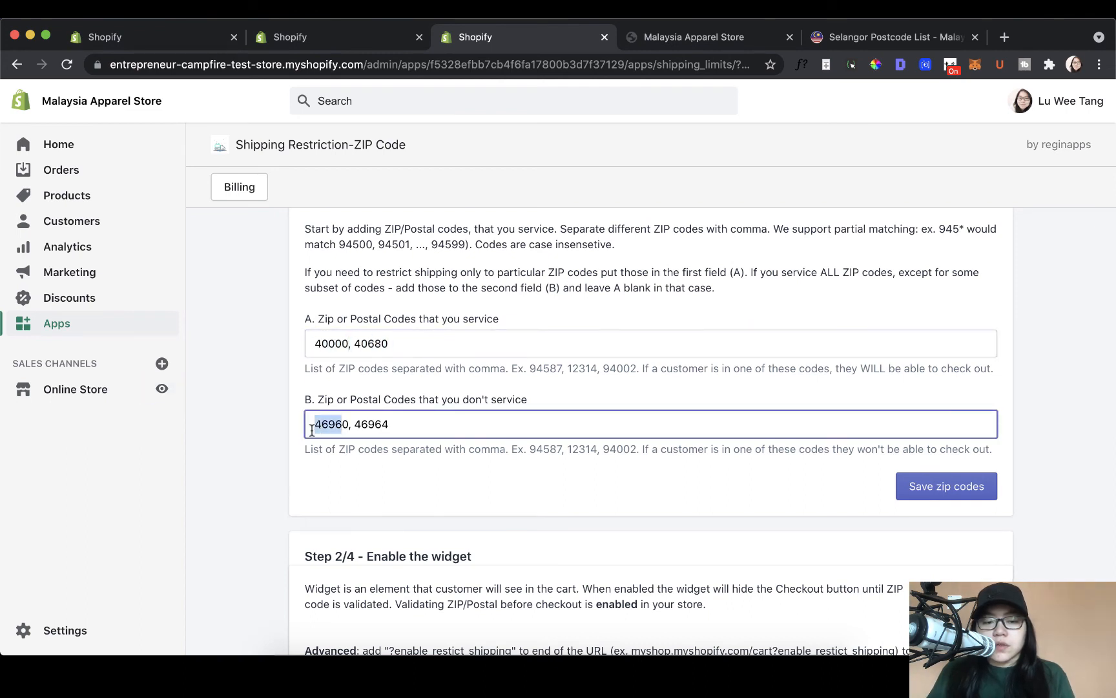
{"action": "left_click", "coordinate": [346, 347]}
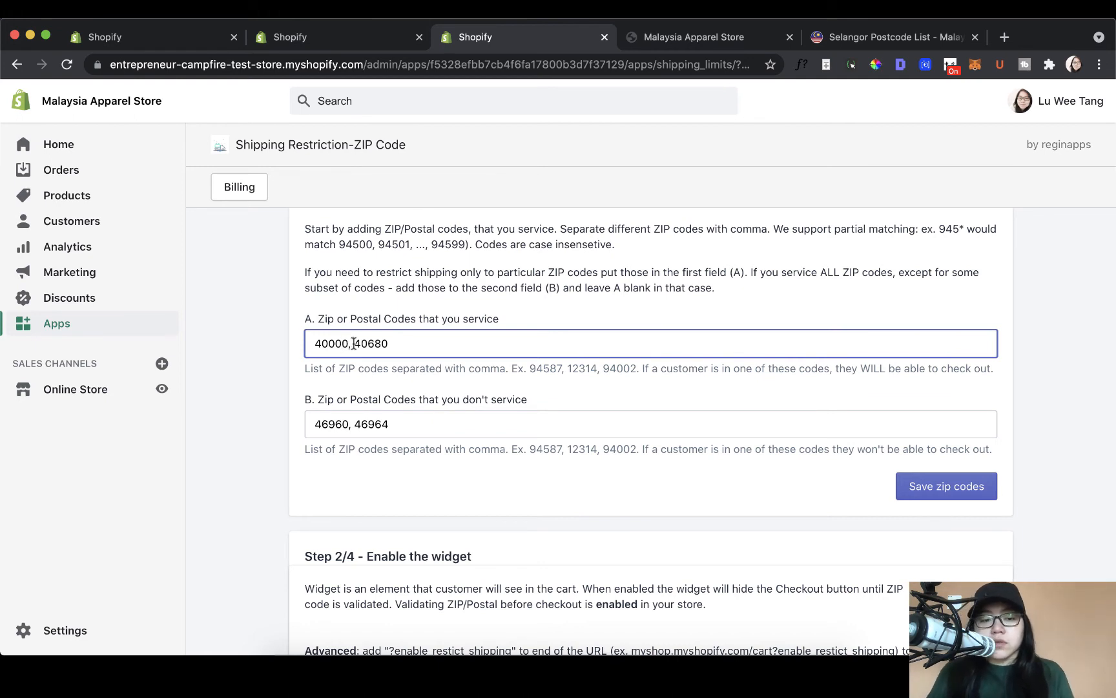
{"action": "left_click_drag", "start_coordinate": [405, 346], "coordinate": [358, 348]}
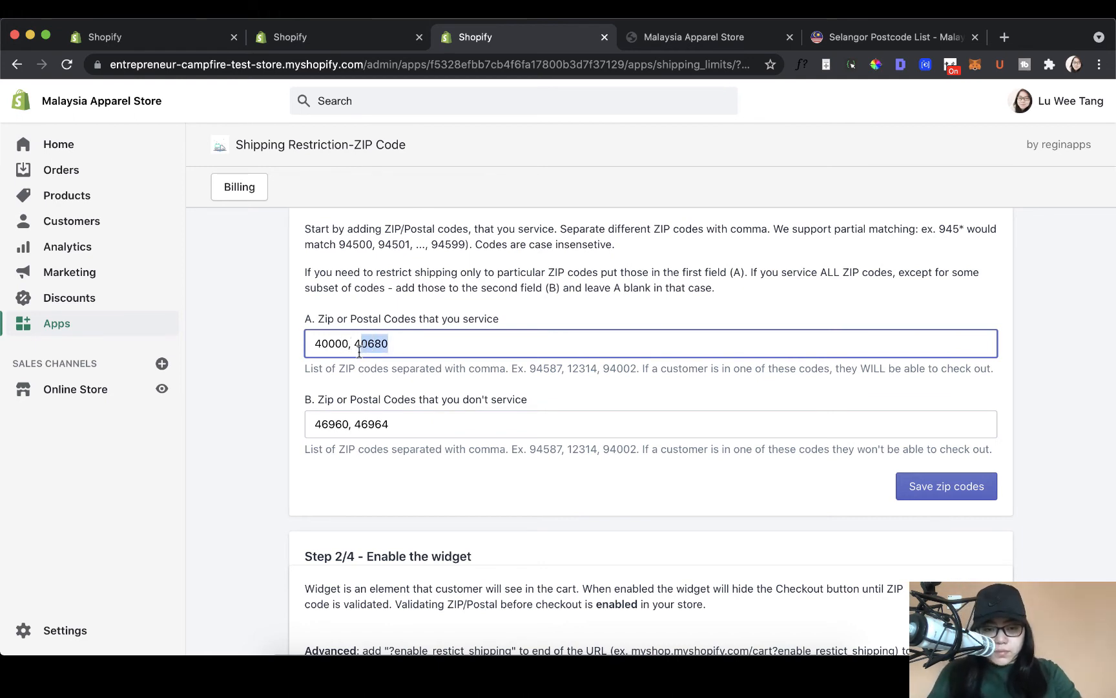
{"action": "left_click", "coordinate": [358, 353]}
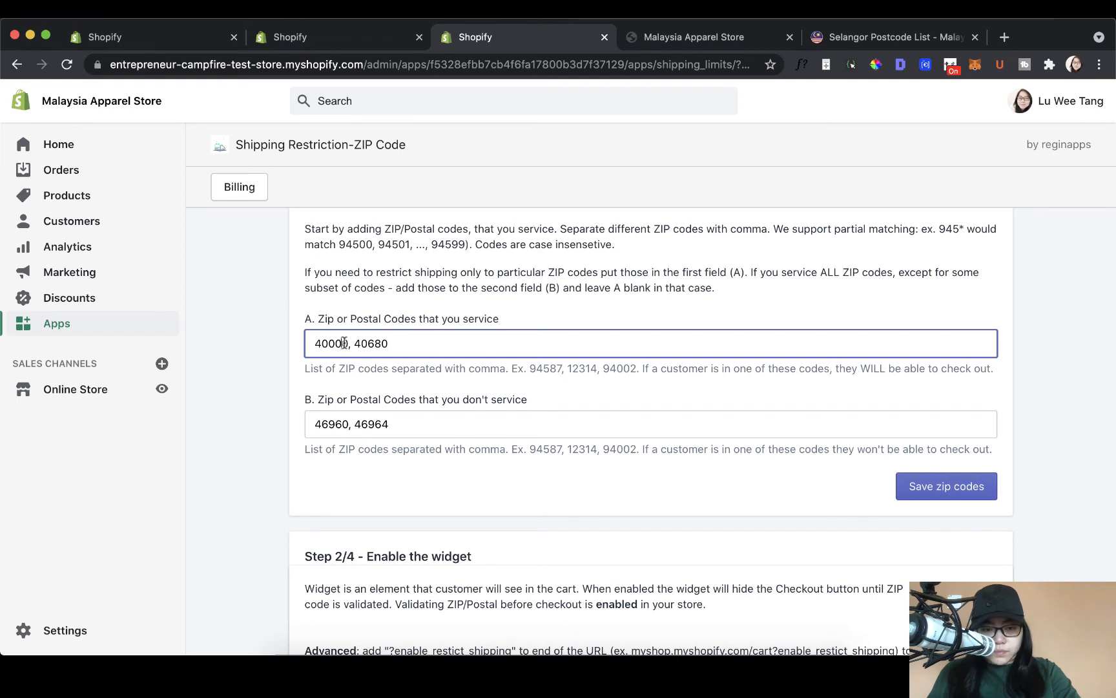
Step: Copy the serviced postcode 40000 from the app and check delivery for it in the storefront's postcode widget
{"action": "left_click", "coordinate": [347, 343]}
{"action": "left_click_drag", "start_coordinate": [348, 341], "coordinate": [316, 344]}
{"action": "key", "text": "super+c"}
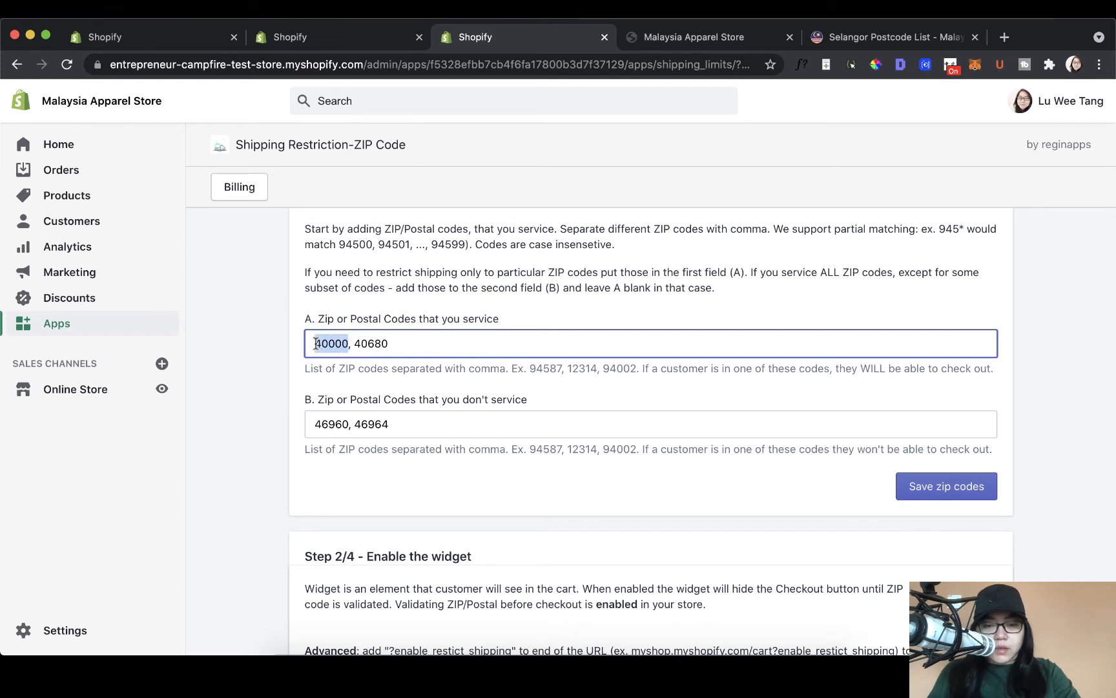
{"action": "left_click", "coordinate": [476, 305]}
{"action": "left_click", "coordinate": [705, 40]}
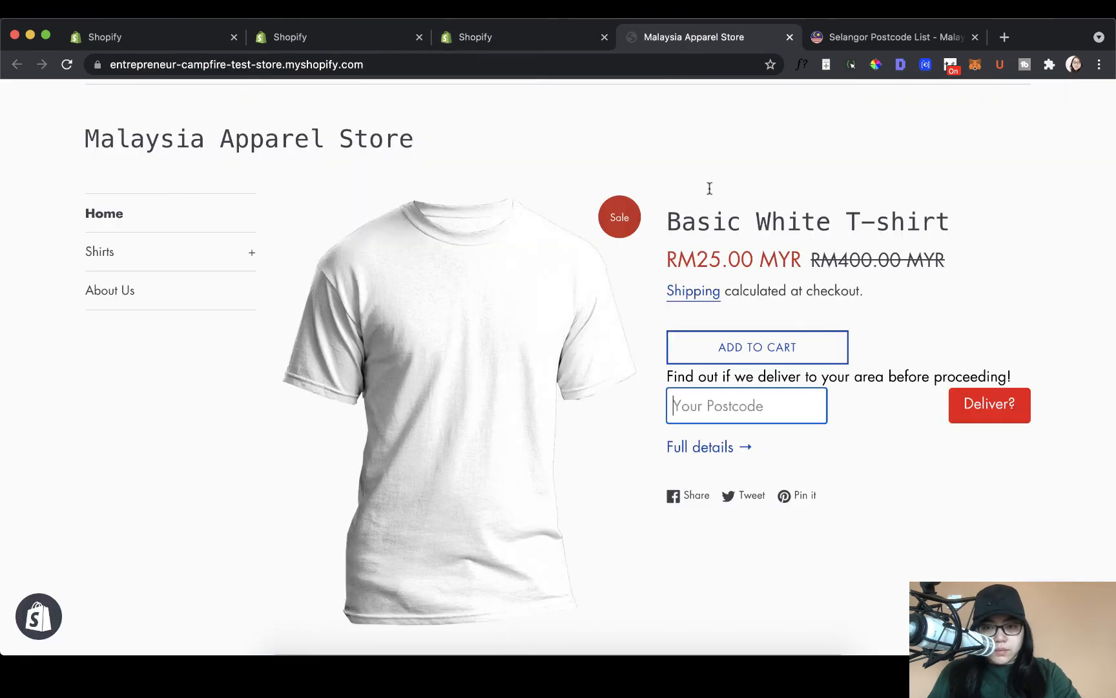
{"action": "left_click", "coordinate": [719, 401]}
{"action": "key", "text": "super+v"}
{"action": "left_click", "coordinate": [953, 401]}
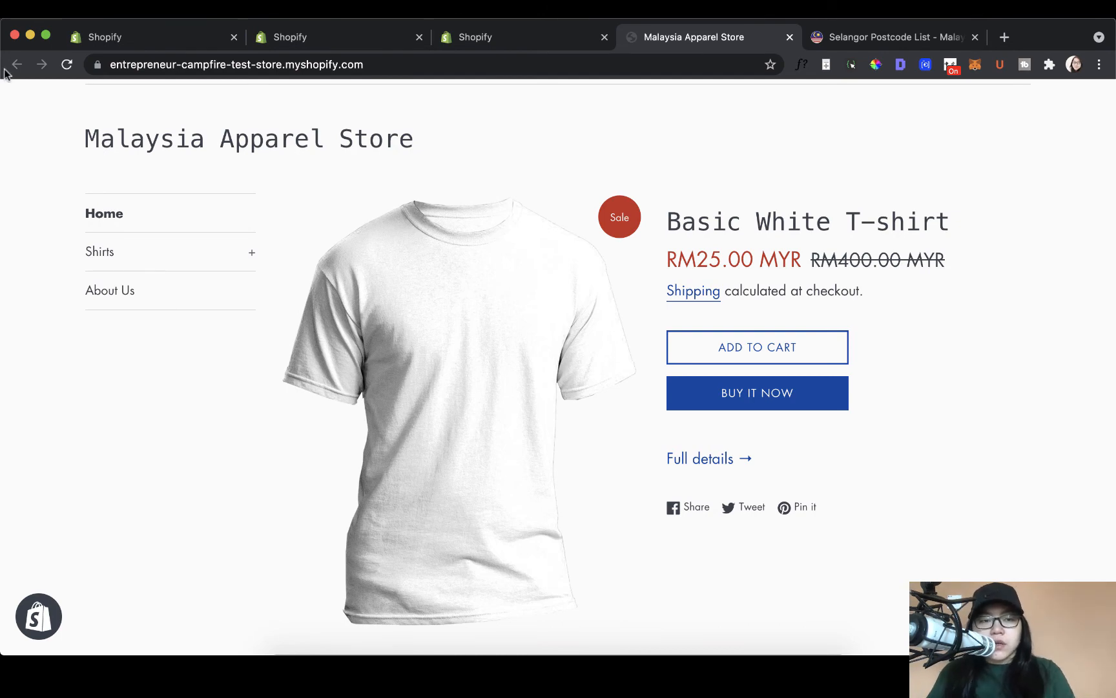
Step: Reload the storefront, copy the non-serviced postcode 46964 from the app, and check delivery for it in the postcode widget
{"action": "left_click", "coordinate": [66, 65]}
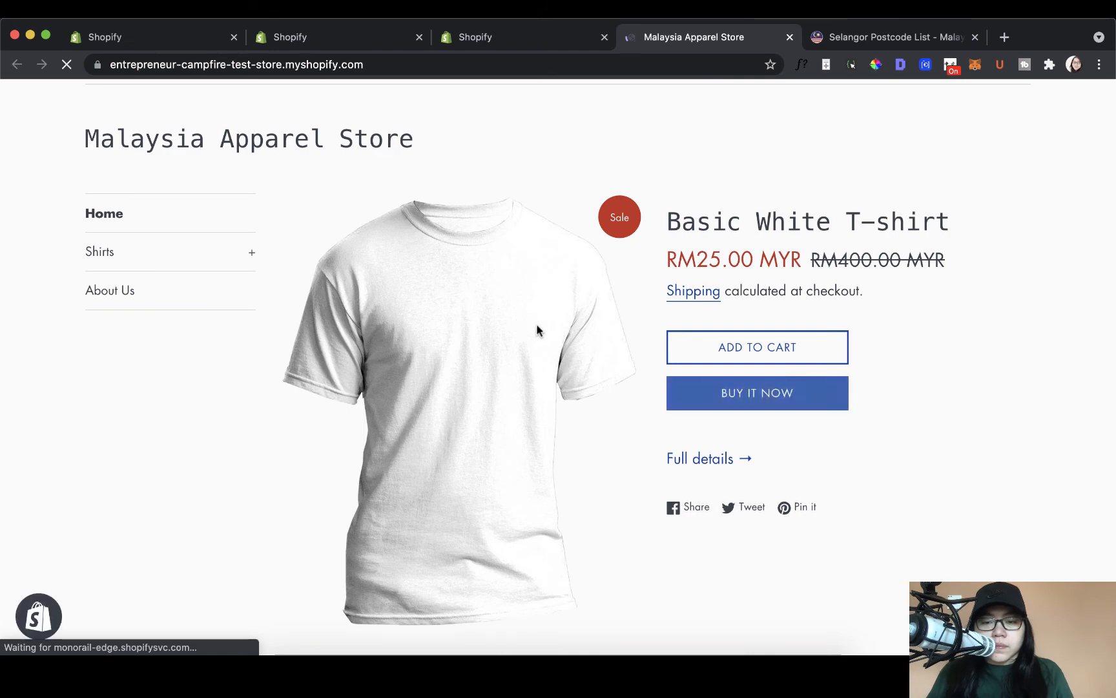
{"action": "left_click", "coordinate": [546, 43]}
{"action": "left_click_drag", "start_coordinate": [355, 423], "coordinate": [423, 421]}
{"action": "key", "text": "super+c"}
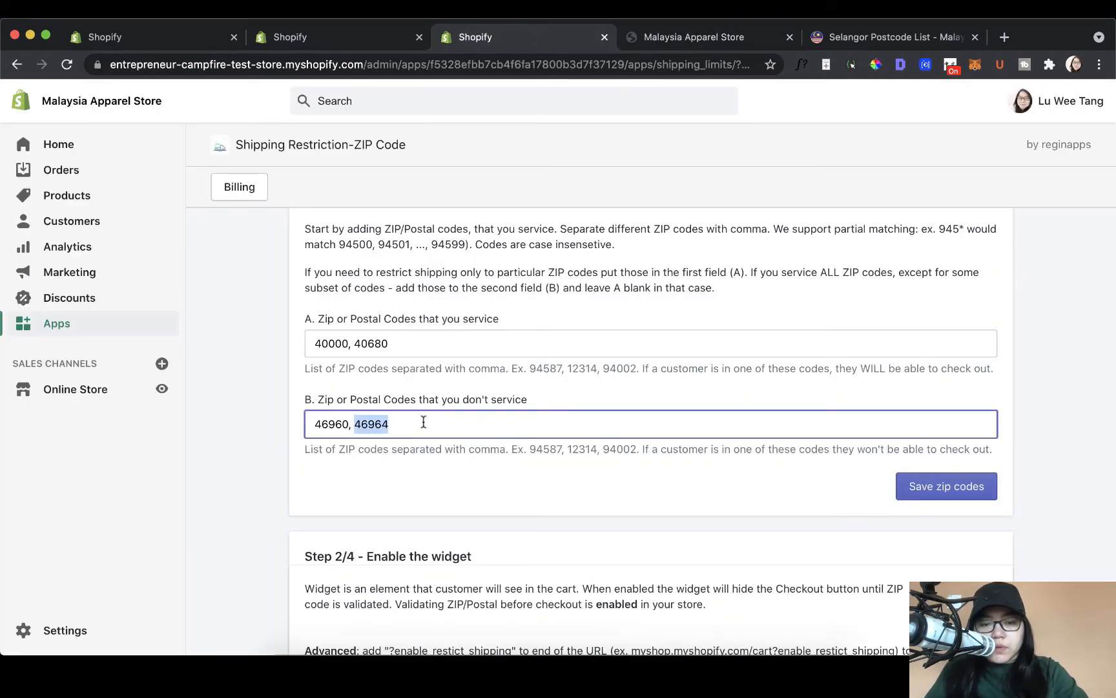
{"action": "left_click", "coordinate": [675, 38]}
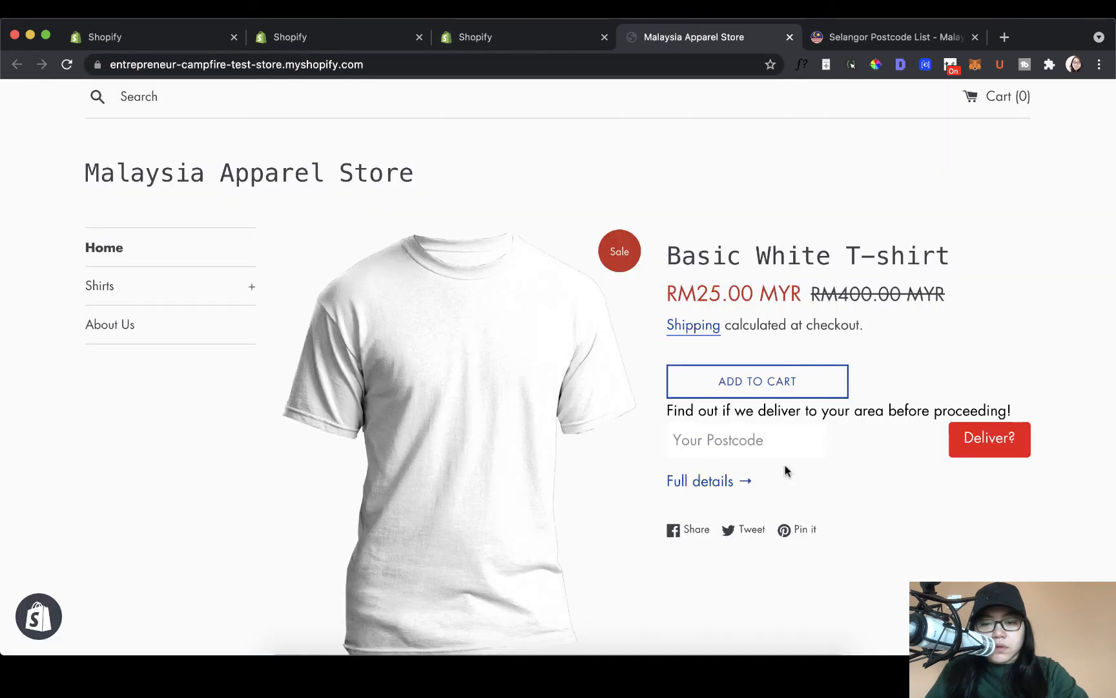
{"action": "left_click", "coordinate": [788, 444]}
{"action": "key", "text": "super+v"}
{"action": "left_click", "coordinate": [963, 438]}
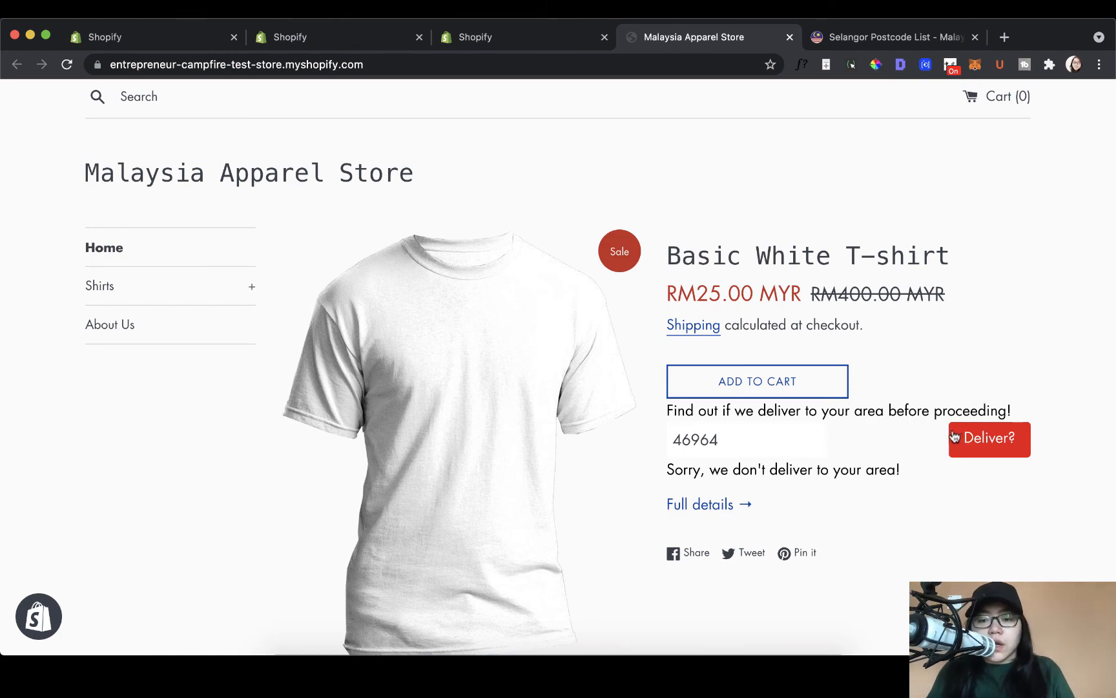
{"action": "scroll", "coordinate": [954, 438], "scroll_direction": "up", "scroll_amount": 1}
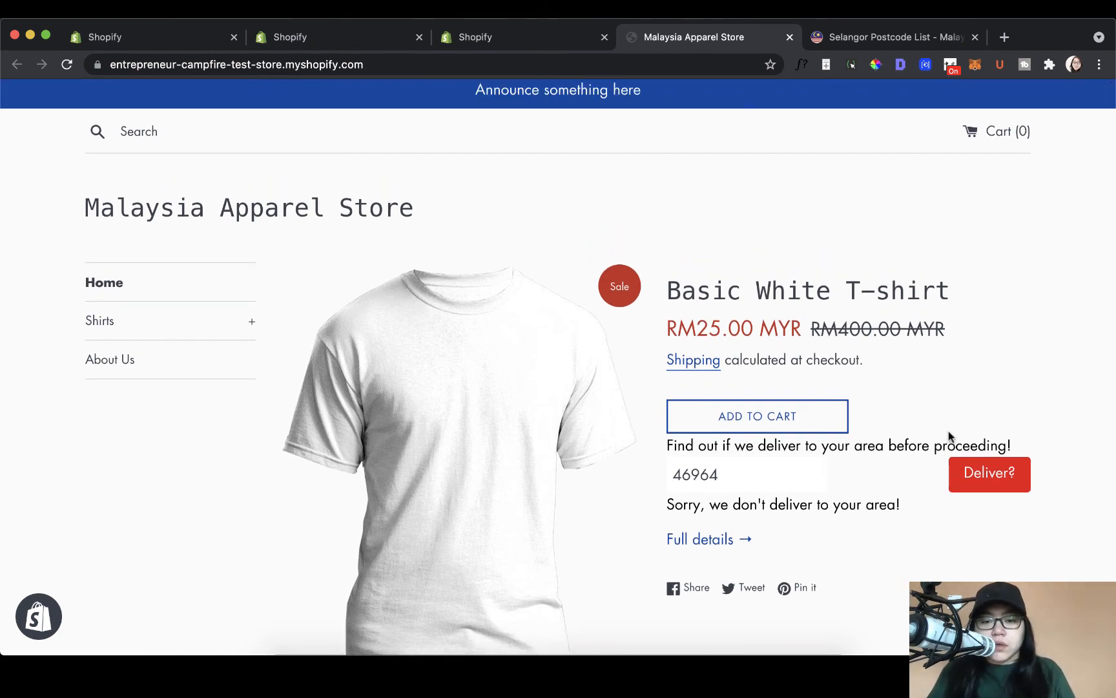
Step: Pick the unlisted postcode 46300 from the Selangor postcode list and check delivery for it in the storefront's postcode widget
{"action": "left_click", "coordinate": [578, 44]}
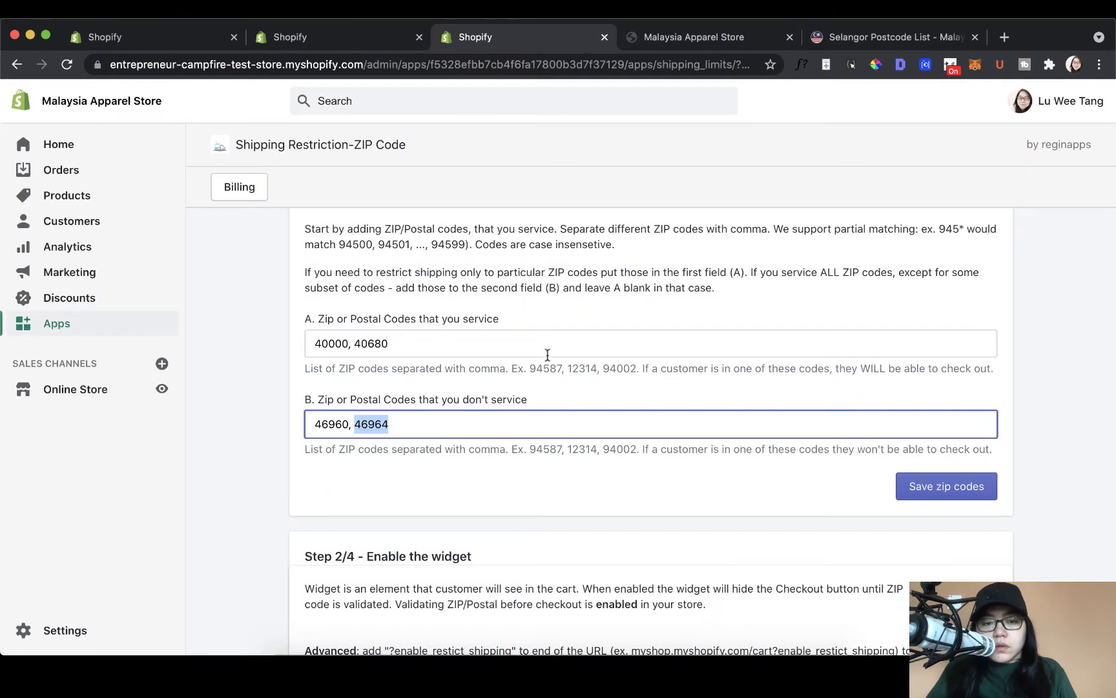
{"action": "left_click", "coordinate": [714, 42]}
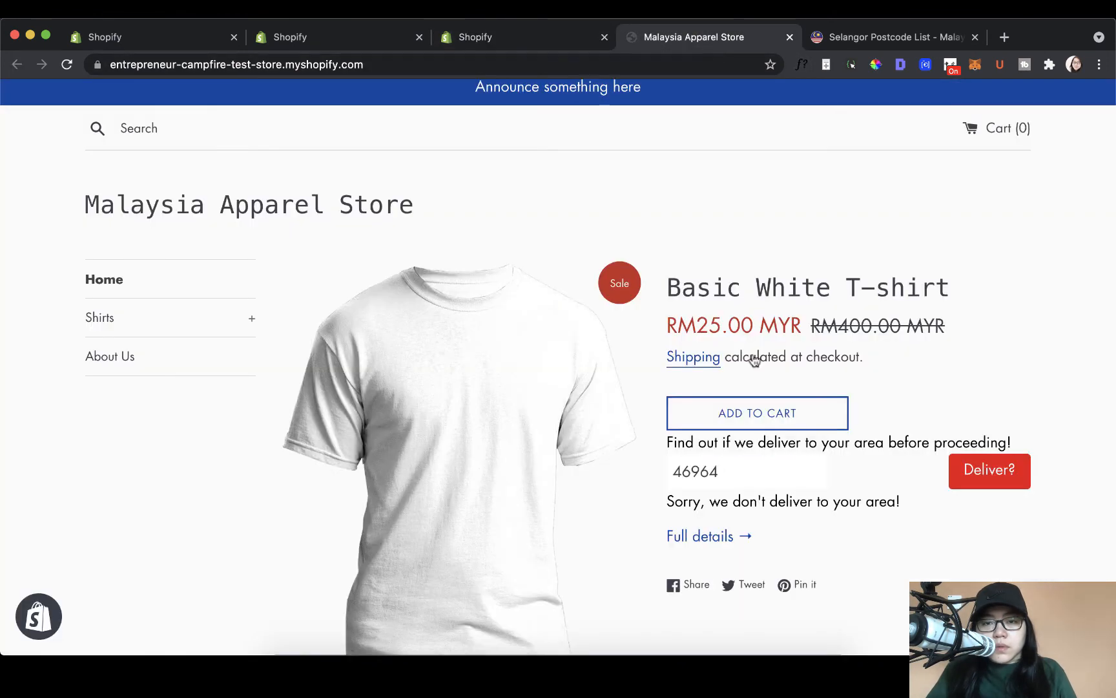
{"action": "double_click", "coordinate": [763, 471]}
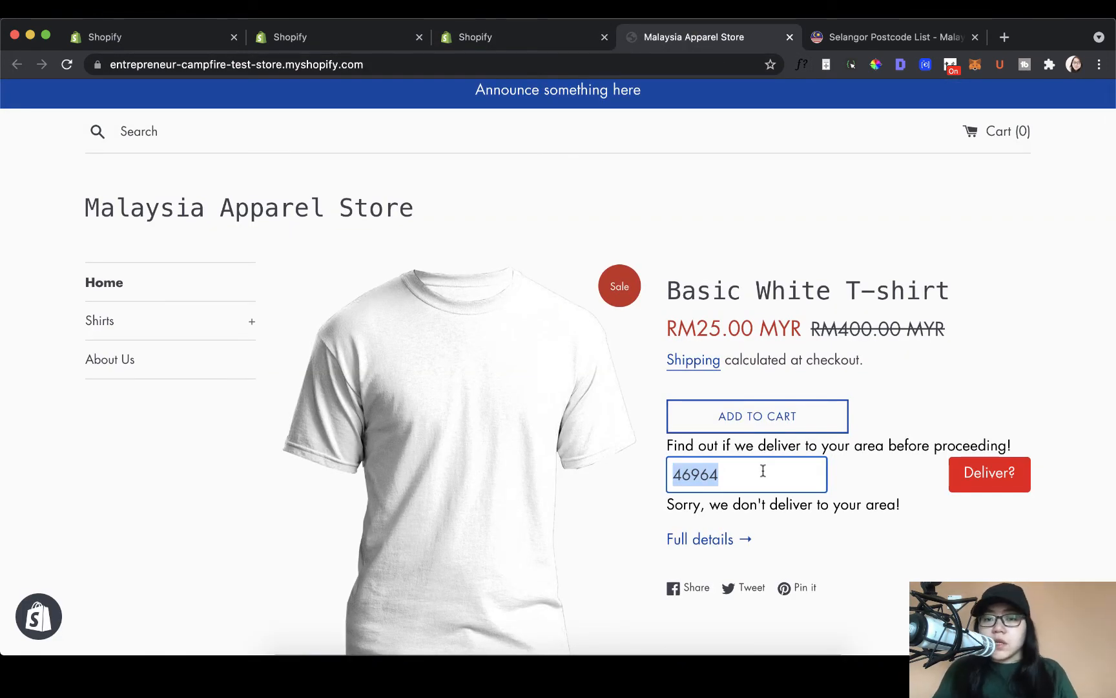
{"action": "left_click", "coordinate": [859, 37]}
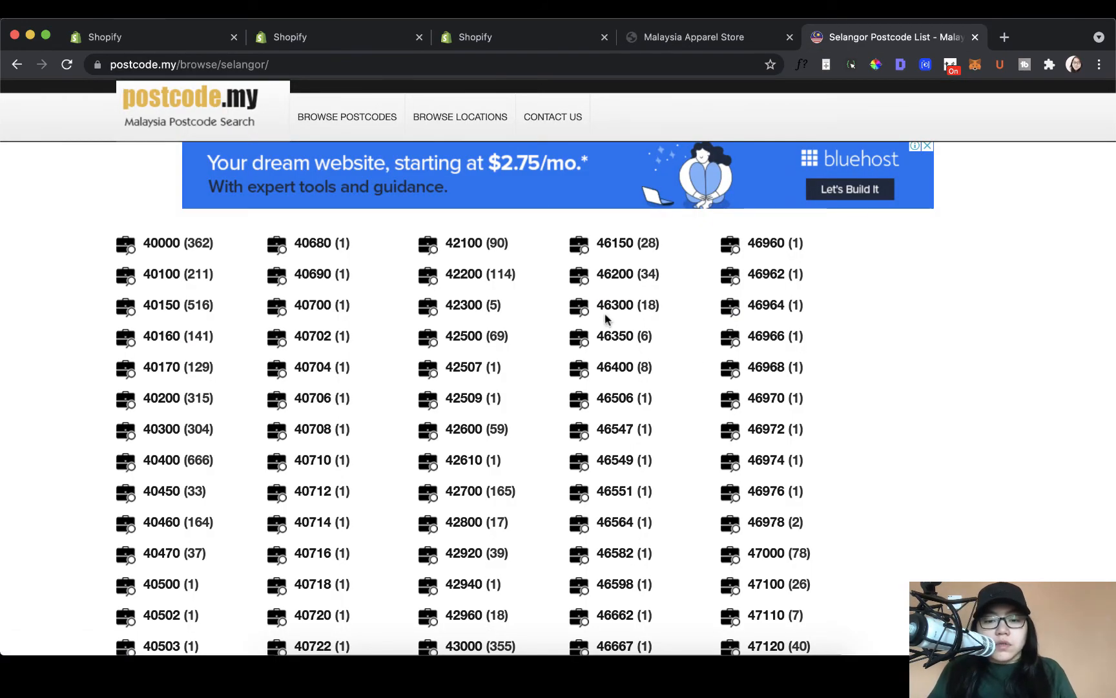
{"action": "left_click", "coordinate": [751, 42]}
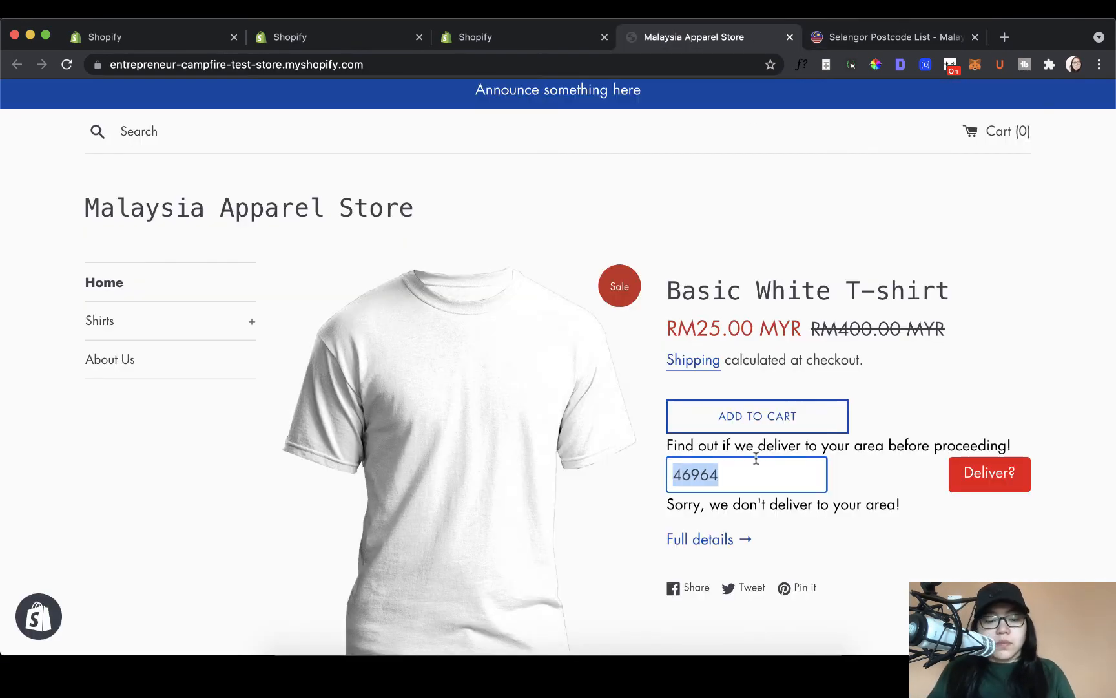
{"action": "type", "text": "46300"}
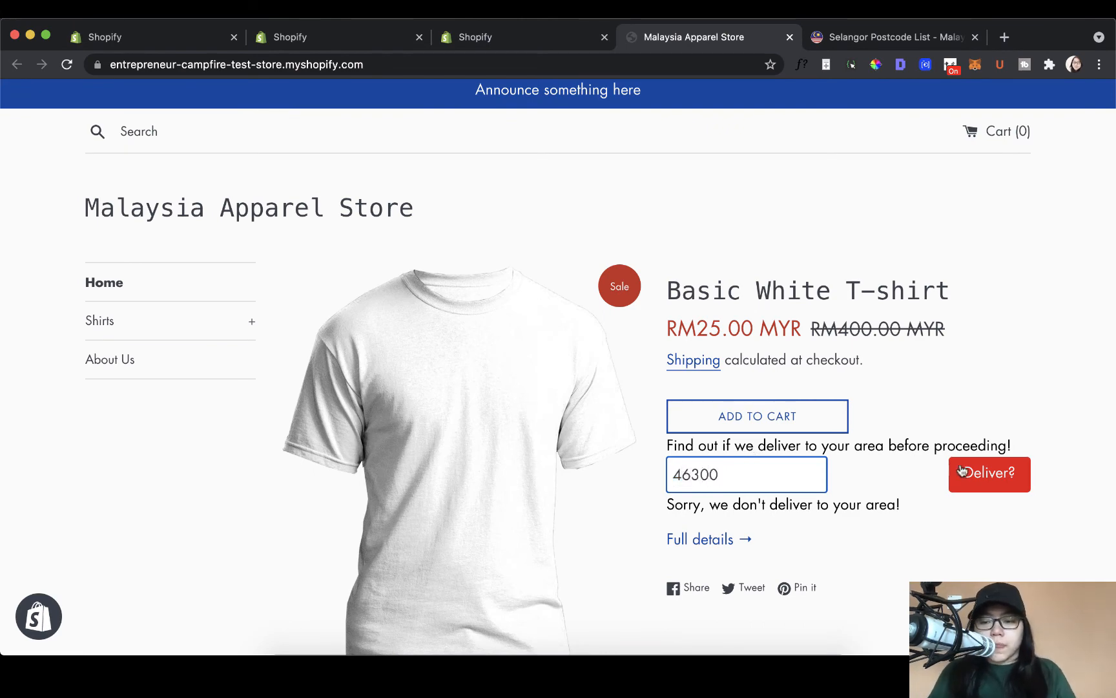
{"action": "left_click", "coordinate": [993, 472]}
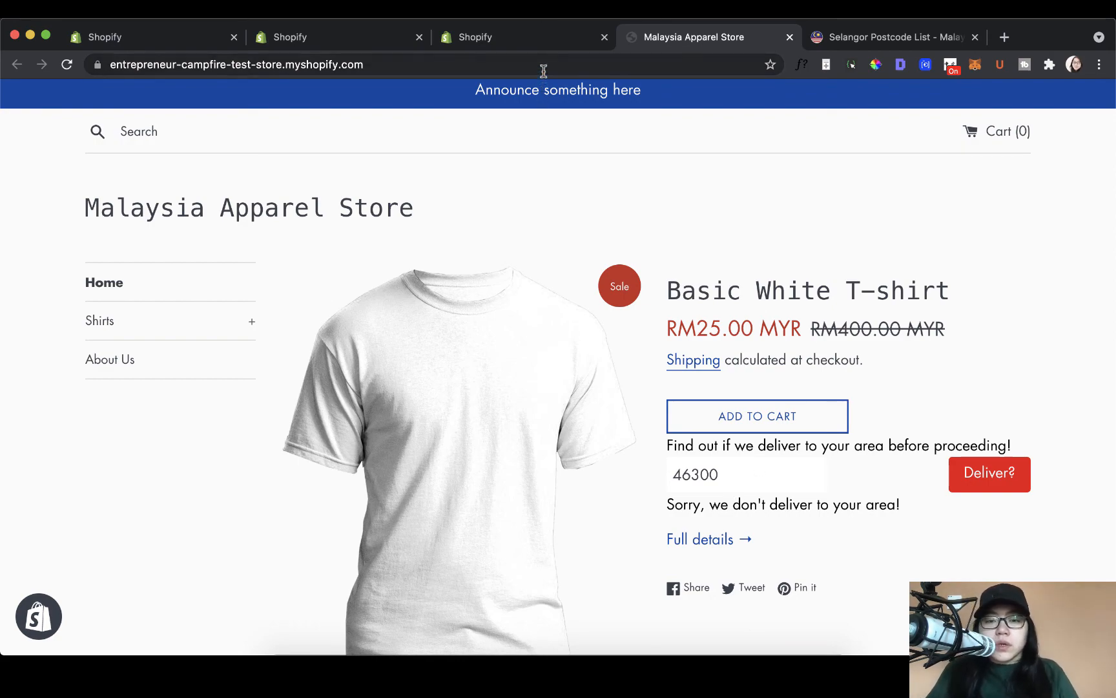
Step: Return to the app's ZIP code configuration and review the serviced codes against the non-serviced codes
{"action": "left_click", "coordinate": [544, 39]}
{"action": "left_click", "coordinate": [505, 352]}
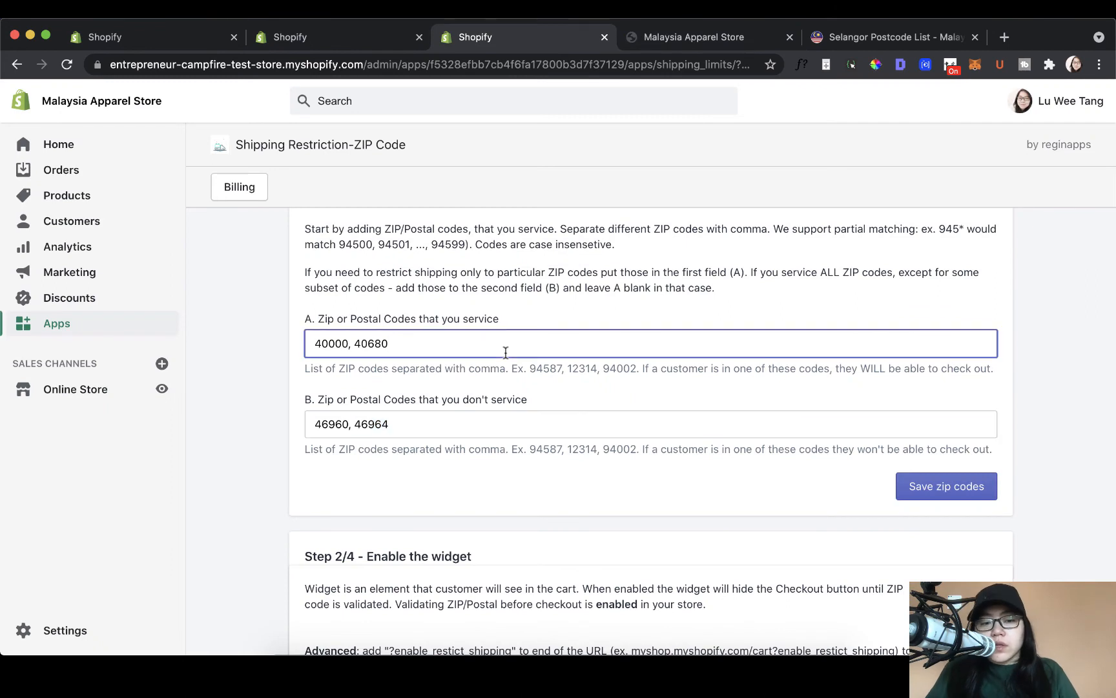
{"action": "left_click", "coordinate": [417, 423]}
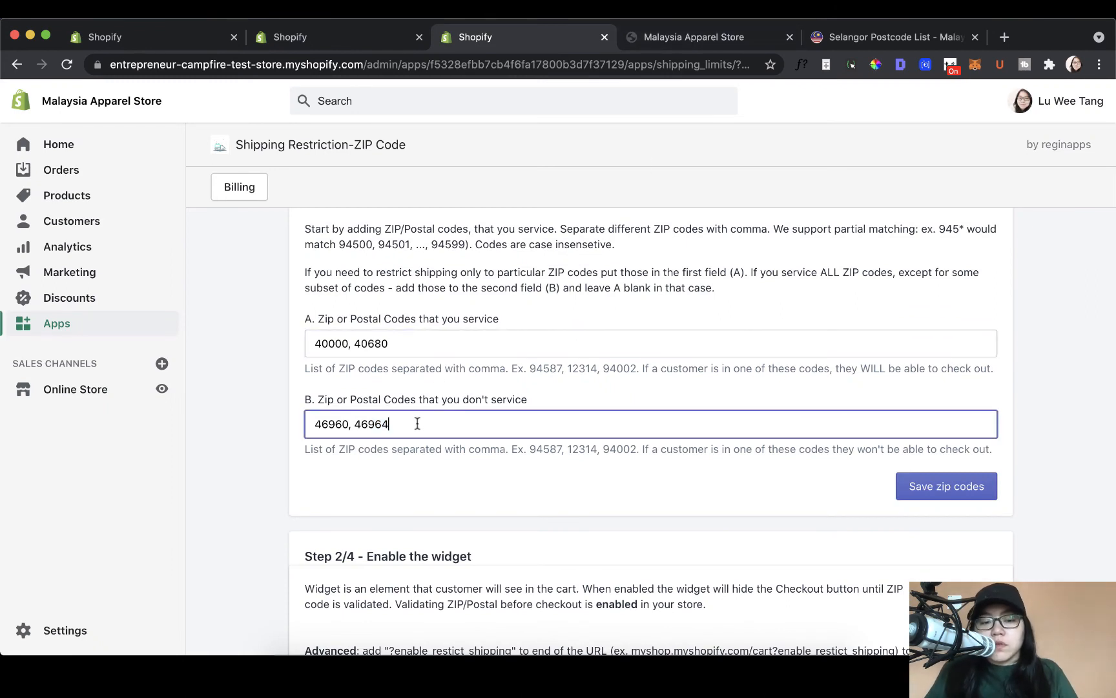
{"action": "left_click_drag", "start_coordinate": [418, 423], "coordinate": [265, 433]}
{"action": "left_click", "coordinate": [265, 433]}
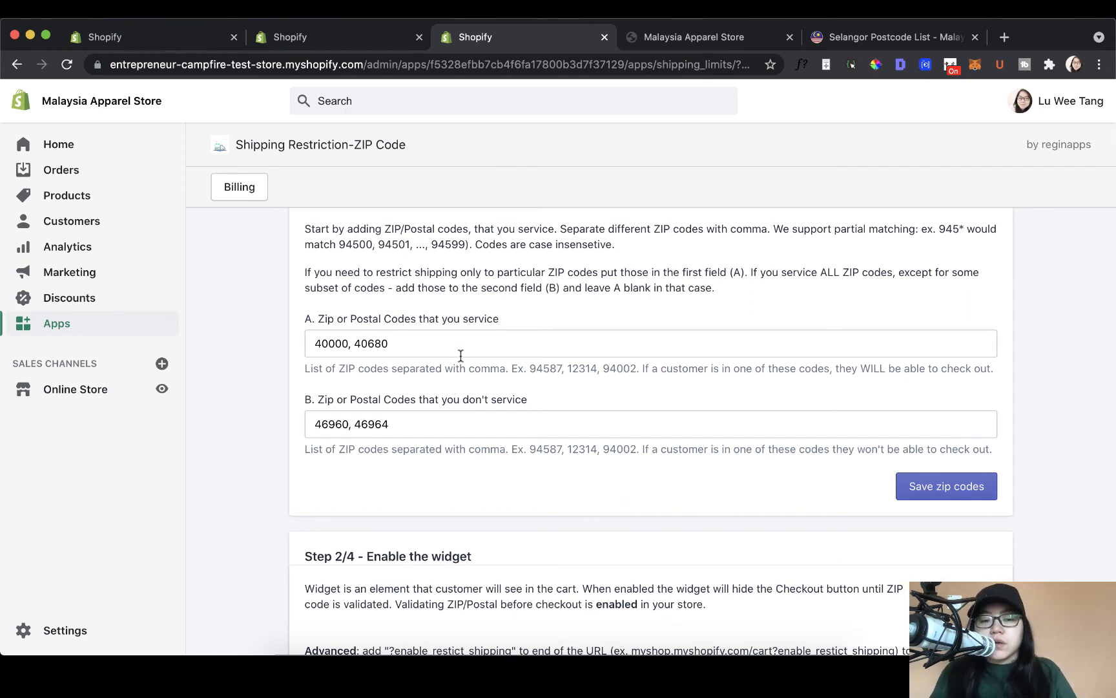
{"action": "left_click", "coordinate": [399, 426]}
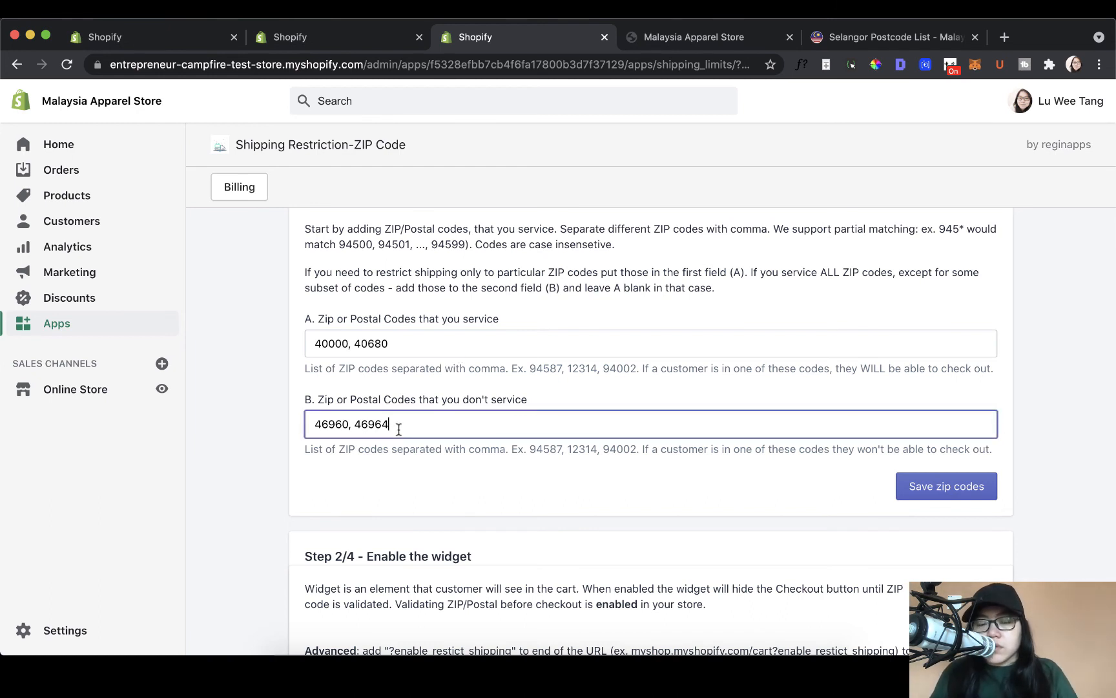
Step: Clear all postal codes from the list of areas the store does not service, leaving the edit unsaved
{"action": "left_click_drag", "start_coordinate": [399, 428], "coordinate": [317, 431]}
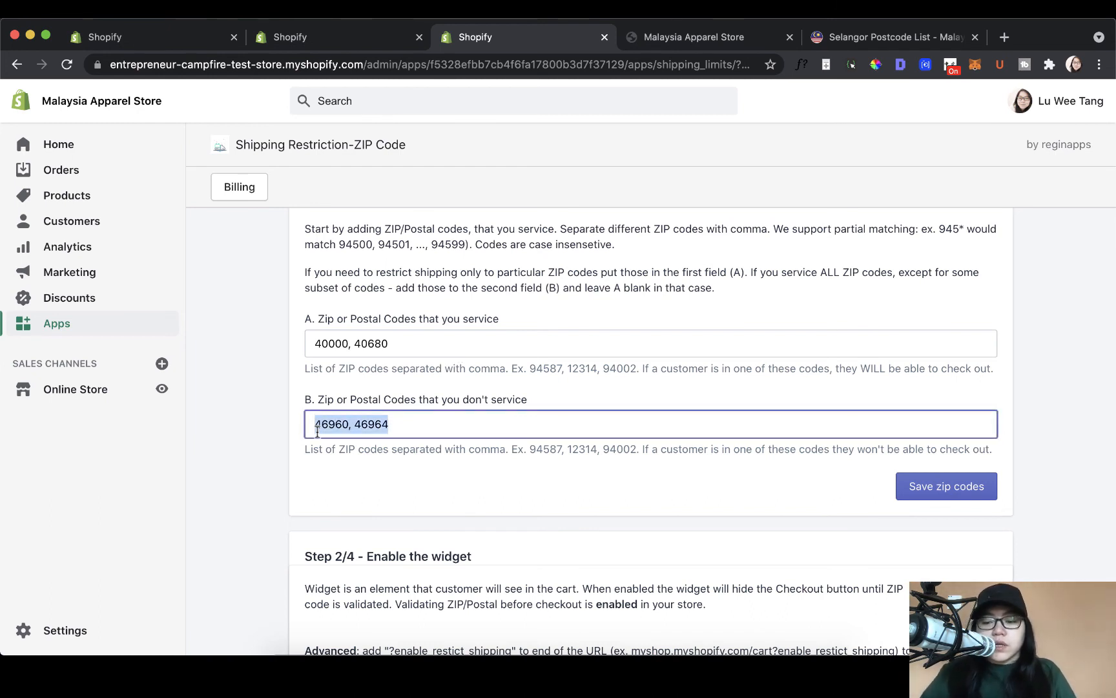
{"action": "key", "text": "BackSpace"}
{"action": "left_click", "coordinate": [258, 372]}
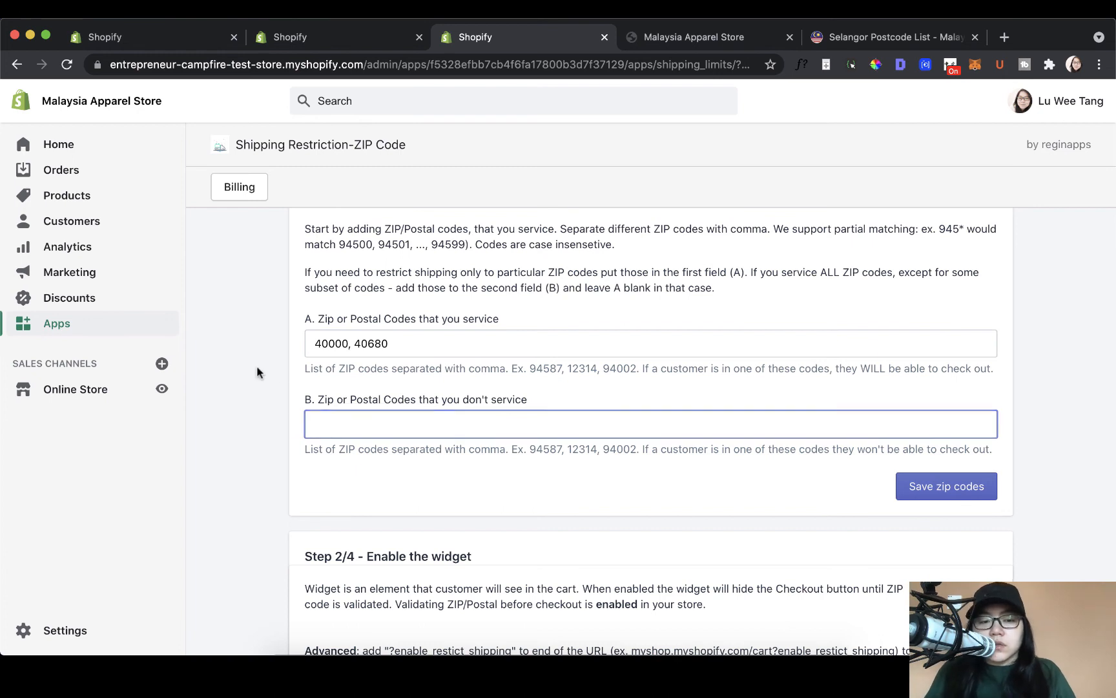
{"action": "left_click", "coordinate": [383, 352]}
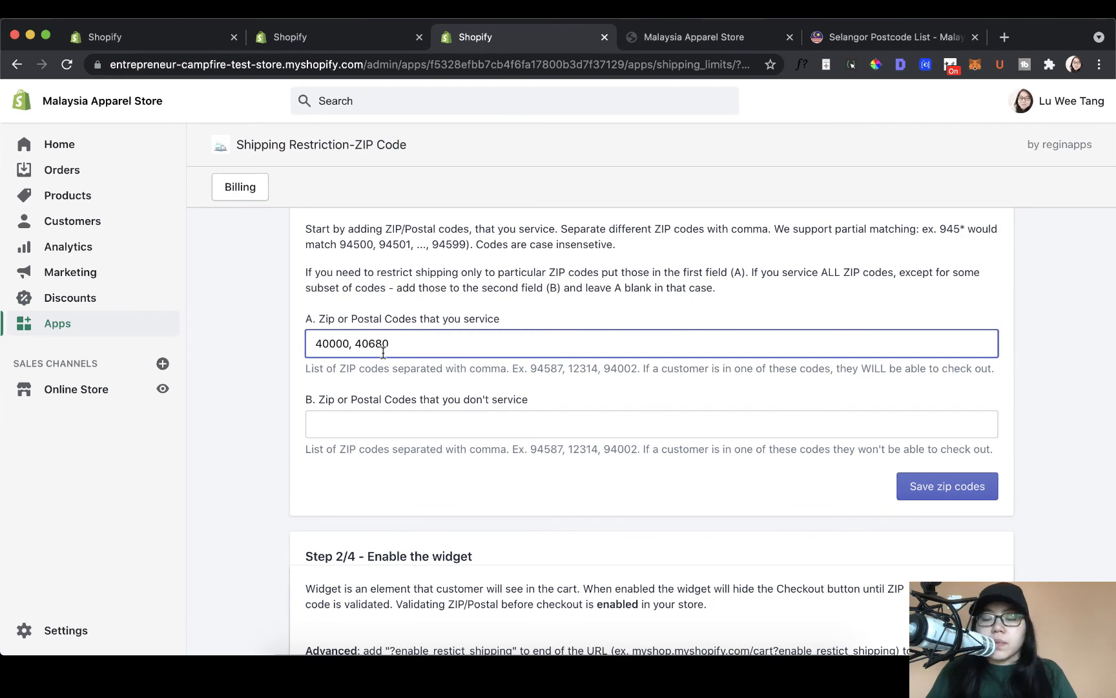
Step: Switch to the storefront, add the Basic White T-shirt to the cart, and open the cart at its postcode widget
{"action": "left_click", "coordinate": [718, 40]}
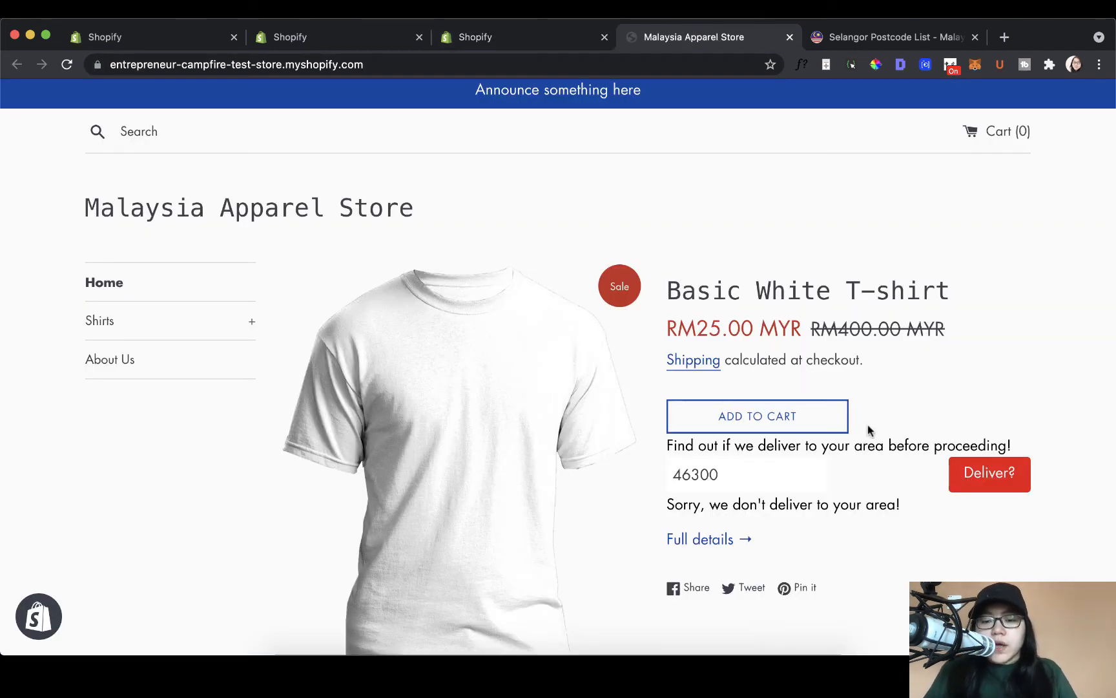
{"action": "left_click", "coordinate": [840, 428]}
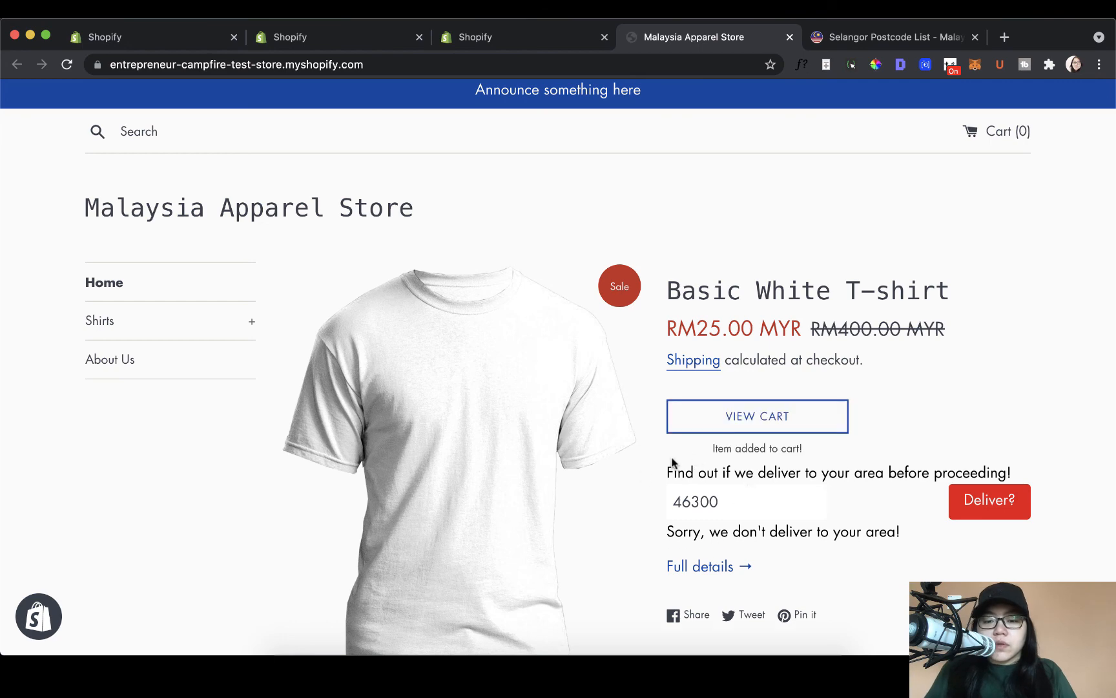
{"action": "left_click", "coordinate": [1013, 133]}
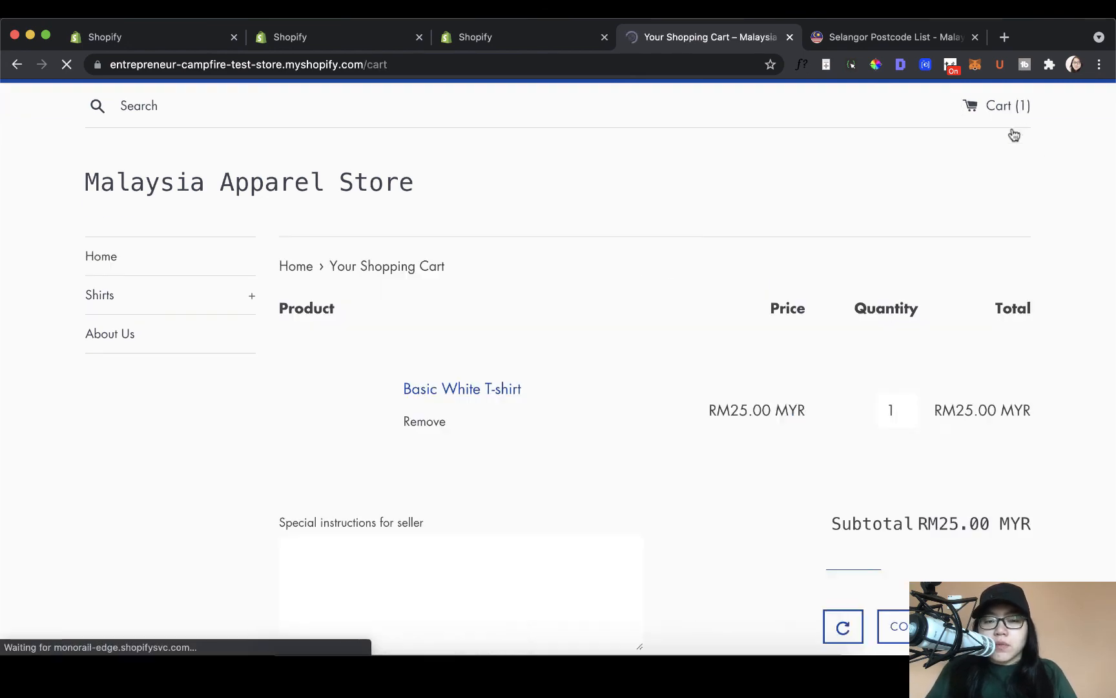
{"action": "scroll", "coordinate": [996, 247], "scroll_direction": "down", "scroll_amount": 2}
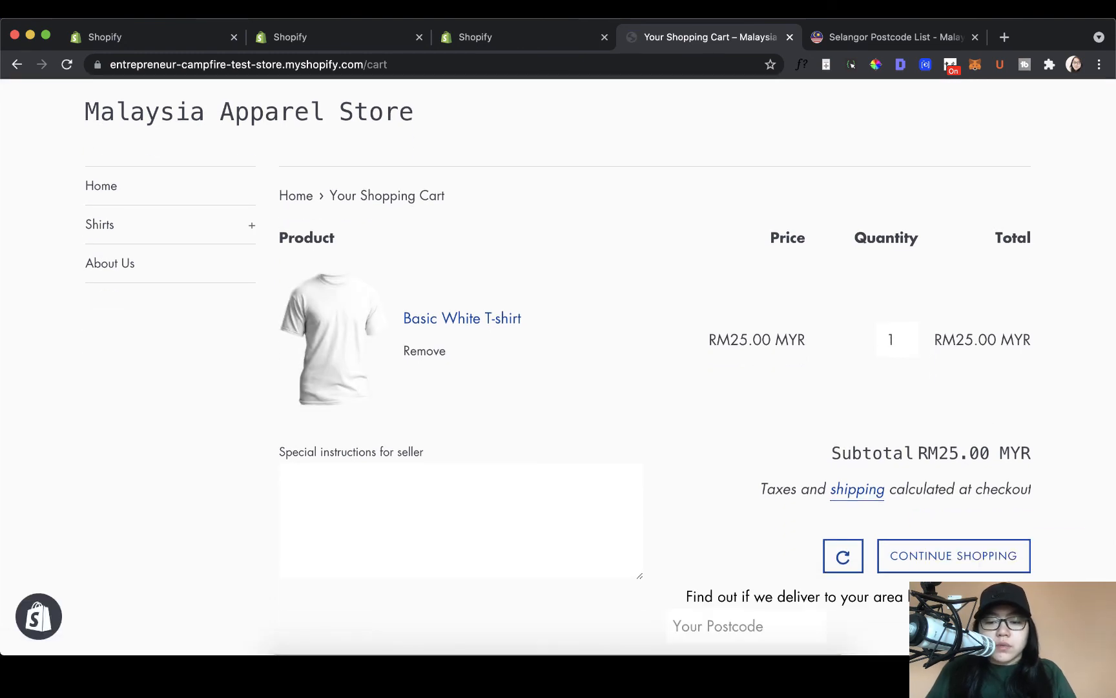
{"action": "scroll", "coordinate": [1009, 562], "scroll_direction": "down", "scroll_amount": 3}
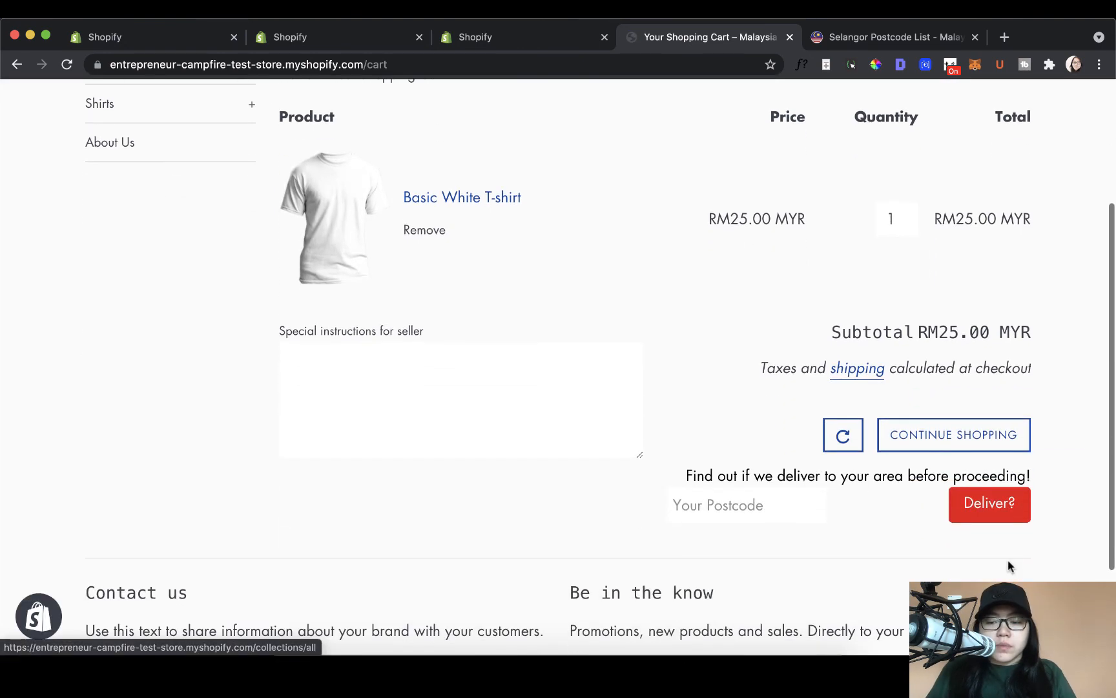
Step: Continue shopping to the Products page and return to the cart to examine its postcode widget
{"action": "left_click", "coordinate": [959, 444]}
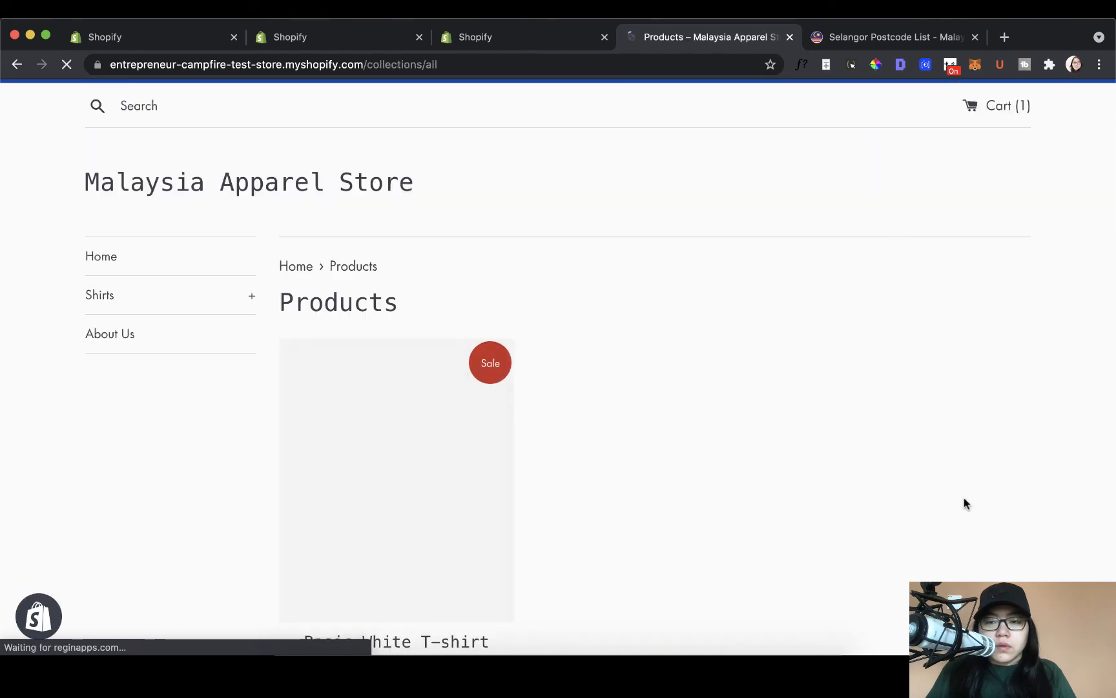
{"action": "scroll", "coordinate": [964, 503], "scroll_direction": "down", "scroll_amount": 3}
{"action": "scroll", "coordinate": [964, 503], "scroll_direction": "up", "scroll_amount": 3}
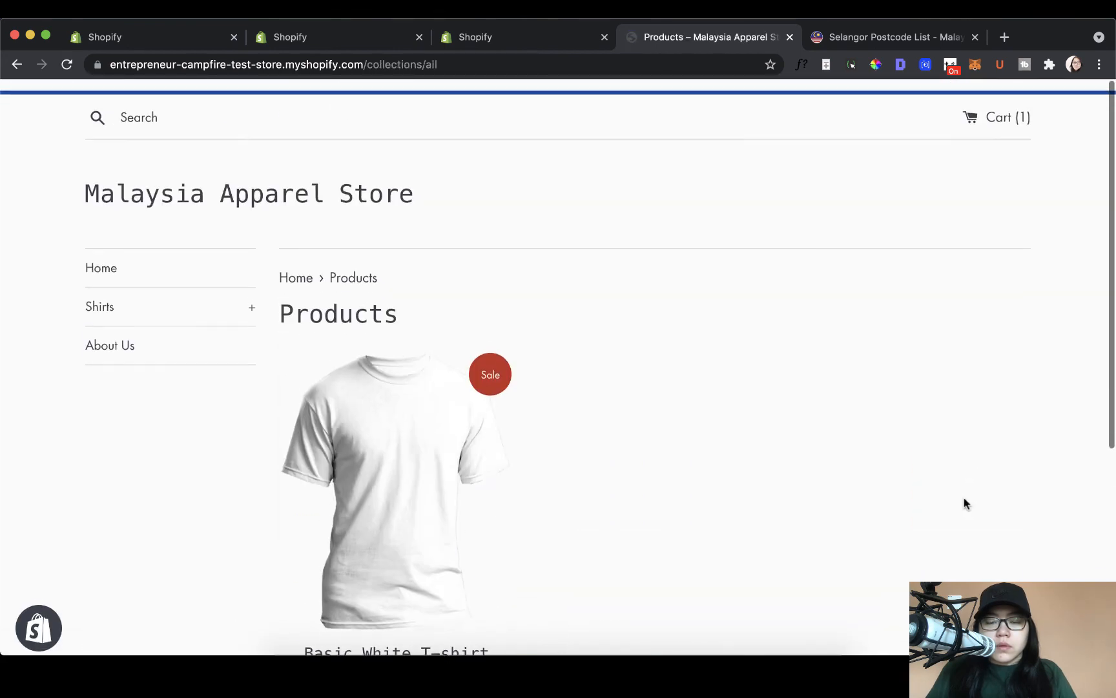
{"action": "left_click", "coordinate": [998, 107]}
{"action": "scroll", "coordinate": [976, 312], "scroll_direction": "down", "scroll_amount": 2}
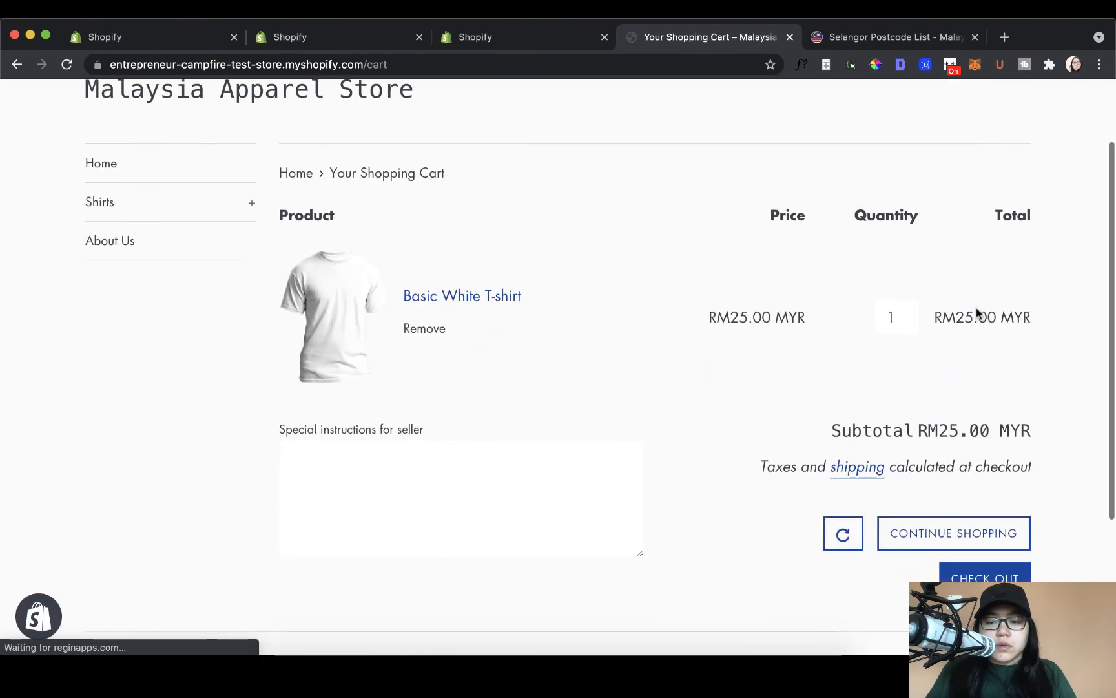
{"action": "scroll", "coordinate": [976, 309], "scroll_direction": "down", "scroll_amount": 2}
{"action": "scroll", "coordinate": [976, 308], "scroll_direction": "down", "scroll_amount": 2}
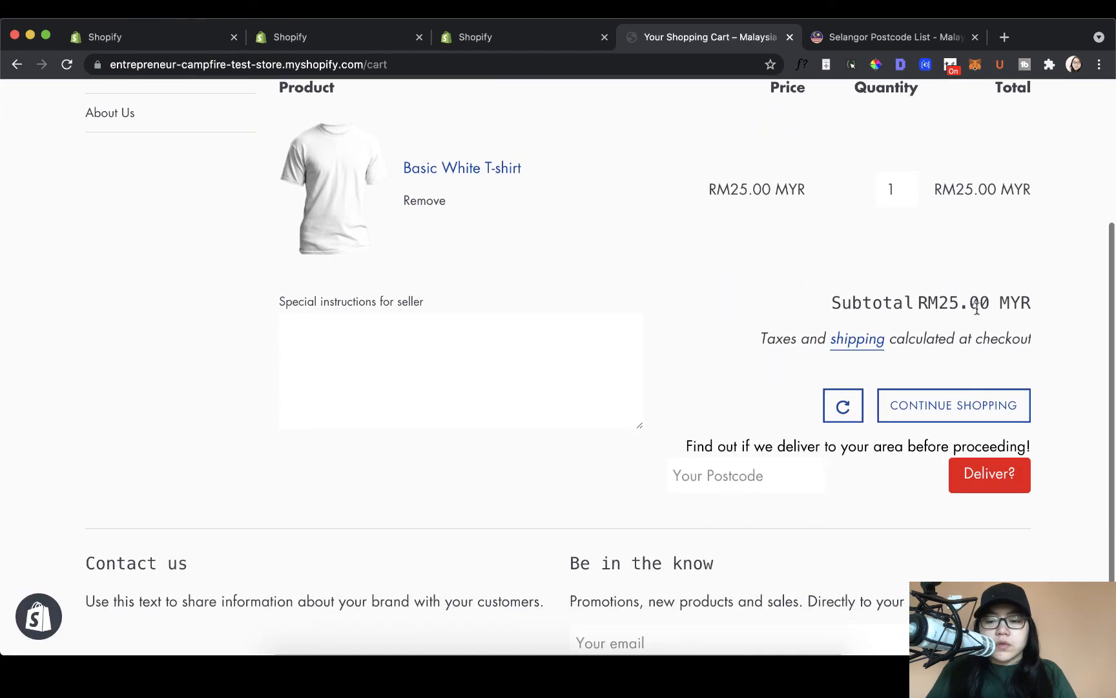
{"action": "scroll", "coordinate": [875, 364], "scroll_direction": "up", "scroll_amount": 1}
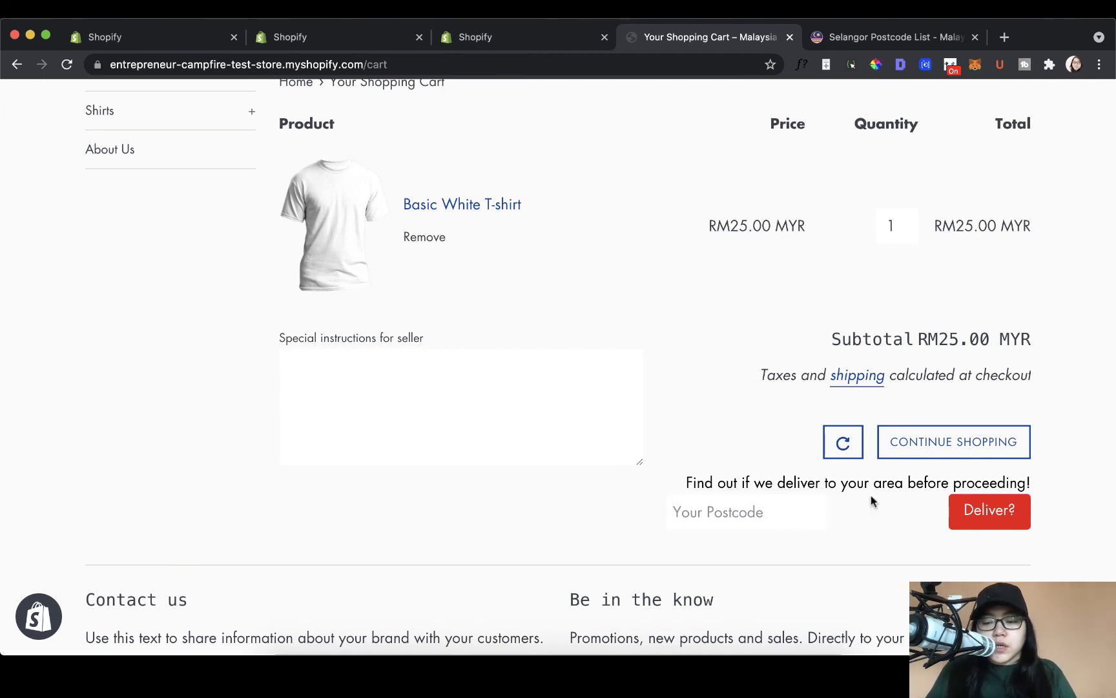
Step: Check delivery for the unlisted postcode 46578 in the cart's postcode widget
{"action": "left_click", "coordinate": [749, 503]}
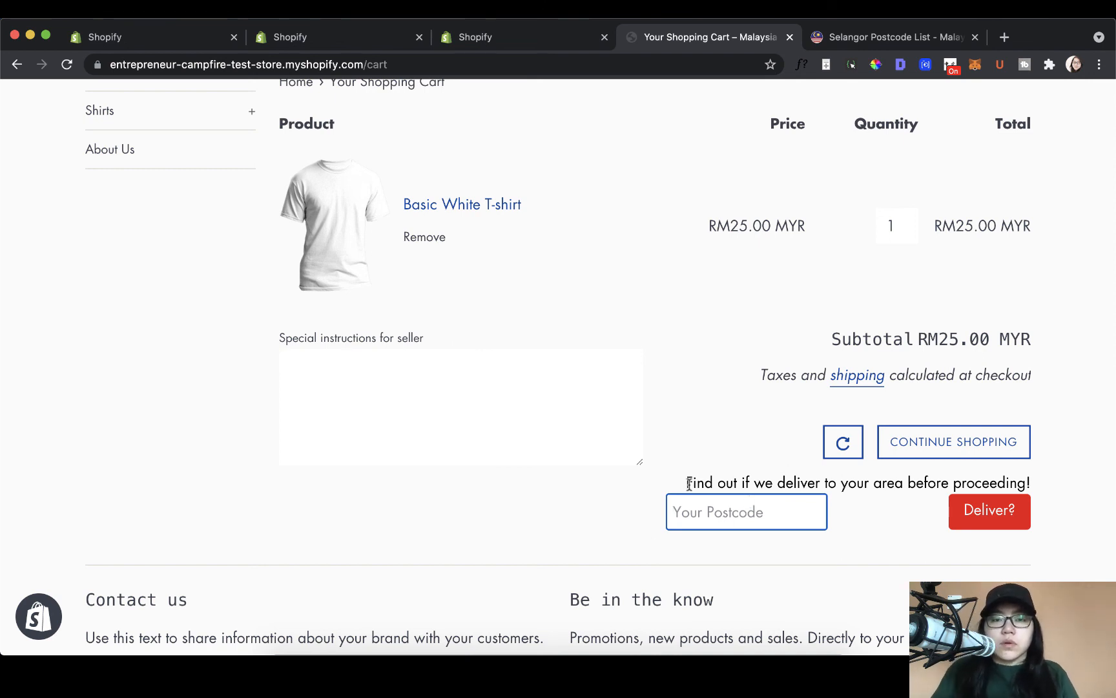
{"action": "type", "text": "4"}
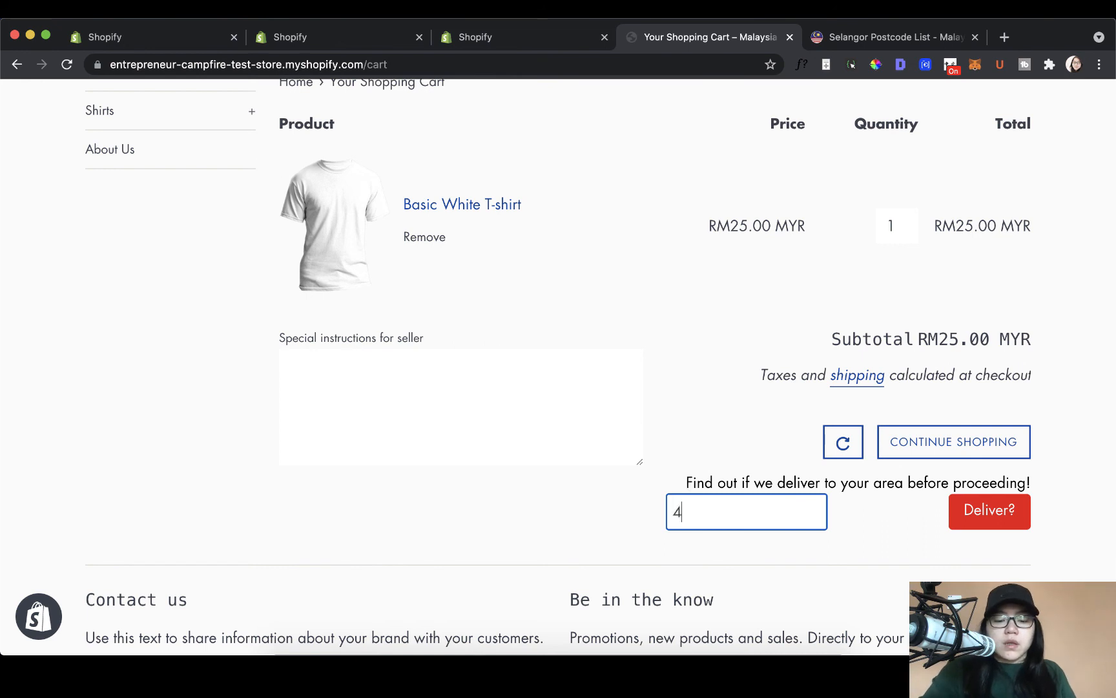
{"action": "type", "text": "6578"}
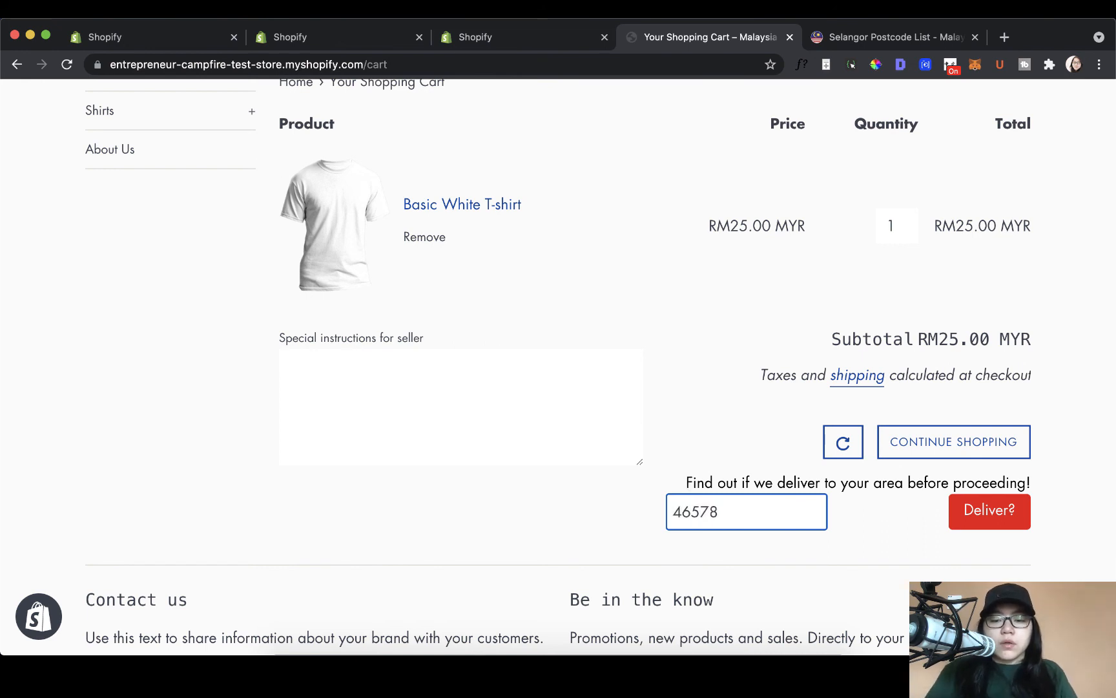
{"action": "left_click", "coordinate": [989, 524]}
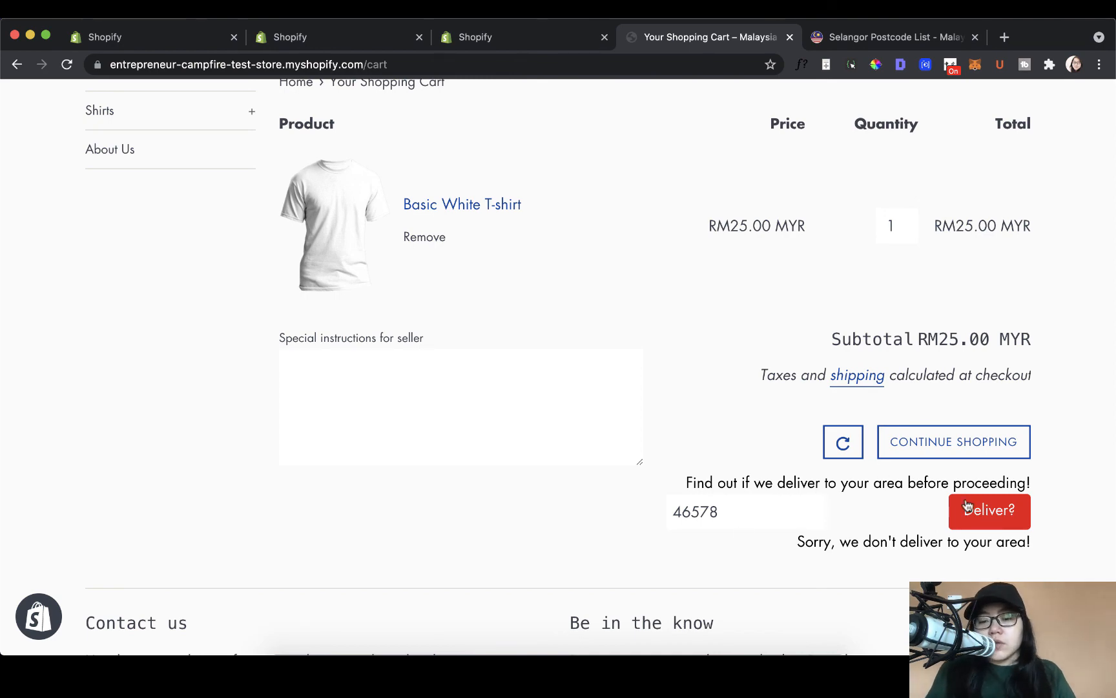
Step: Copy the serviced postcode 40680 from the app and check delivery for it in the cart's postcode widget
{"action": "left_click", "coordinate": [584, 36]}
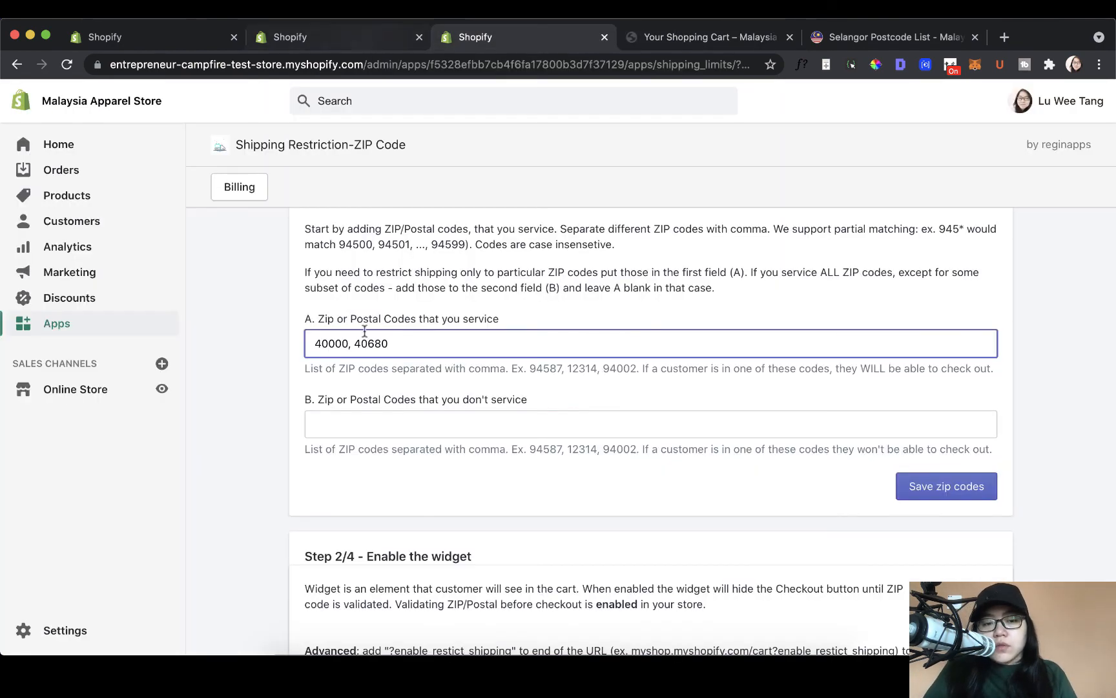
{"action": "left_click_drag", "start_coordinate": [354, 343], "coordinate": [389, 344]}
{"action": "key", "text": "super+c"}
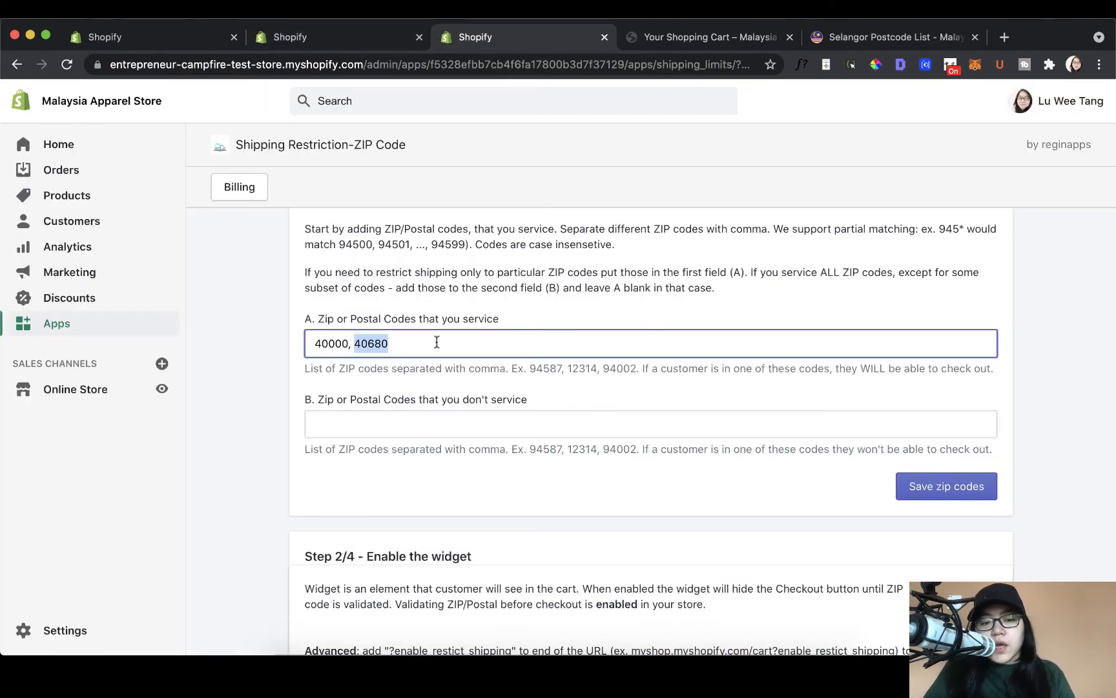
{"action": "left_click", "coordinate": [638, 37]}
{"action": "double_click", "coordinate": [747, 508]}
{"action": "key", "text": "super+v"}
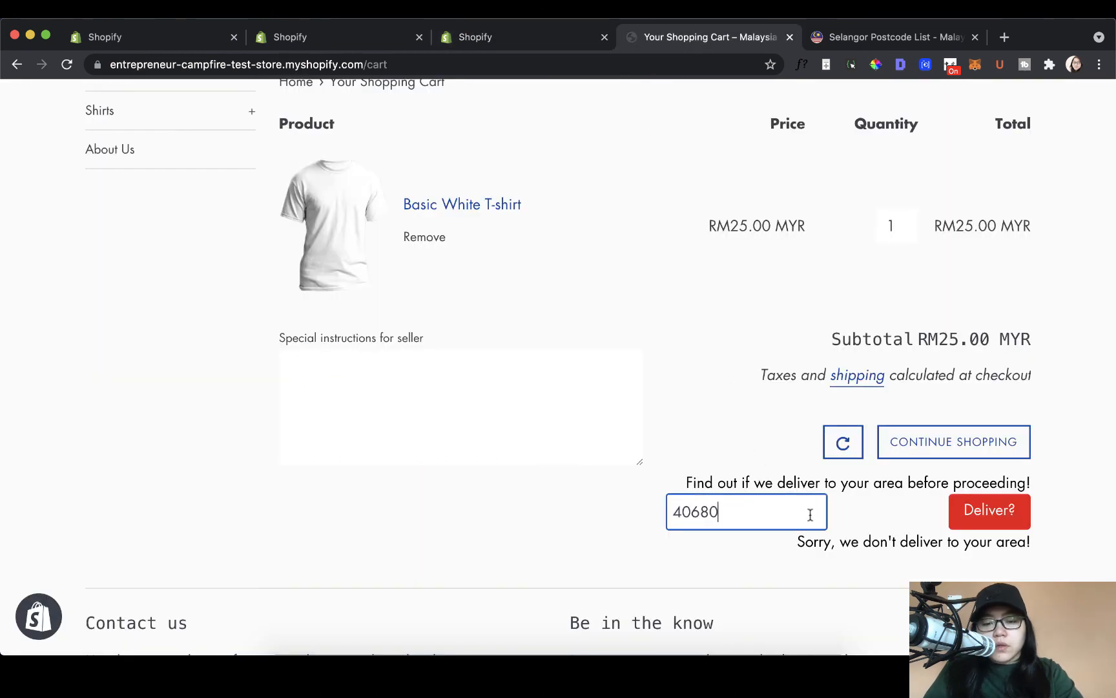
{"action": "left_click", "coordinate": [968, 510]}
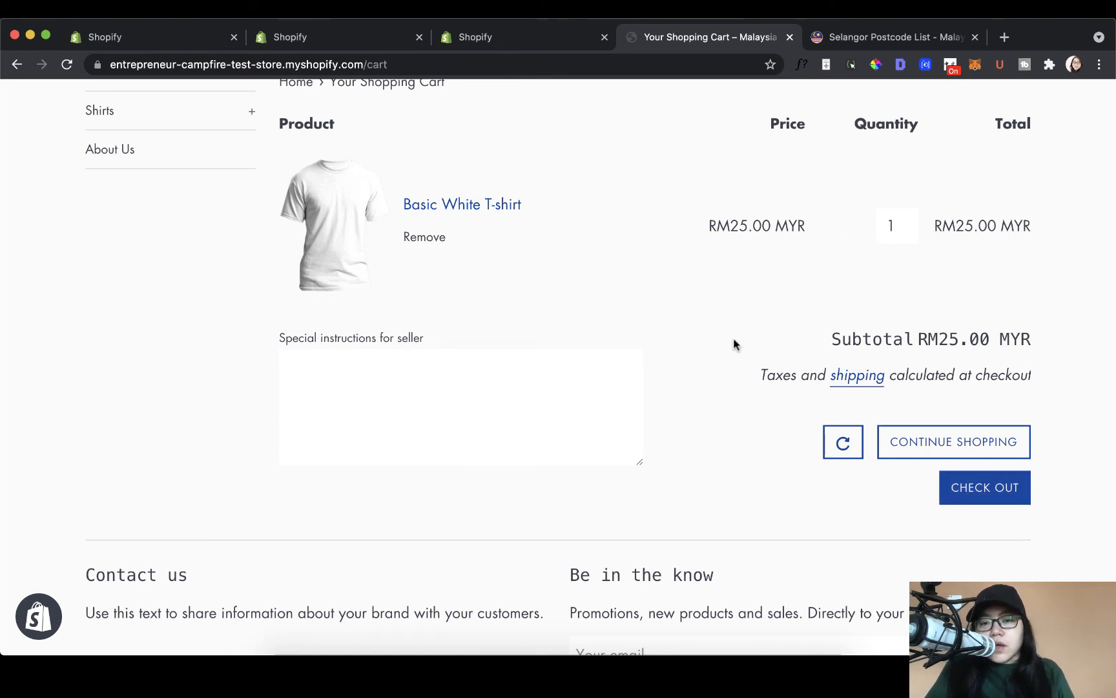
{"action": "scroll", "coordinate": [733, 344], "scroll_direction": "up", "scroll_amount": 1}
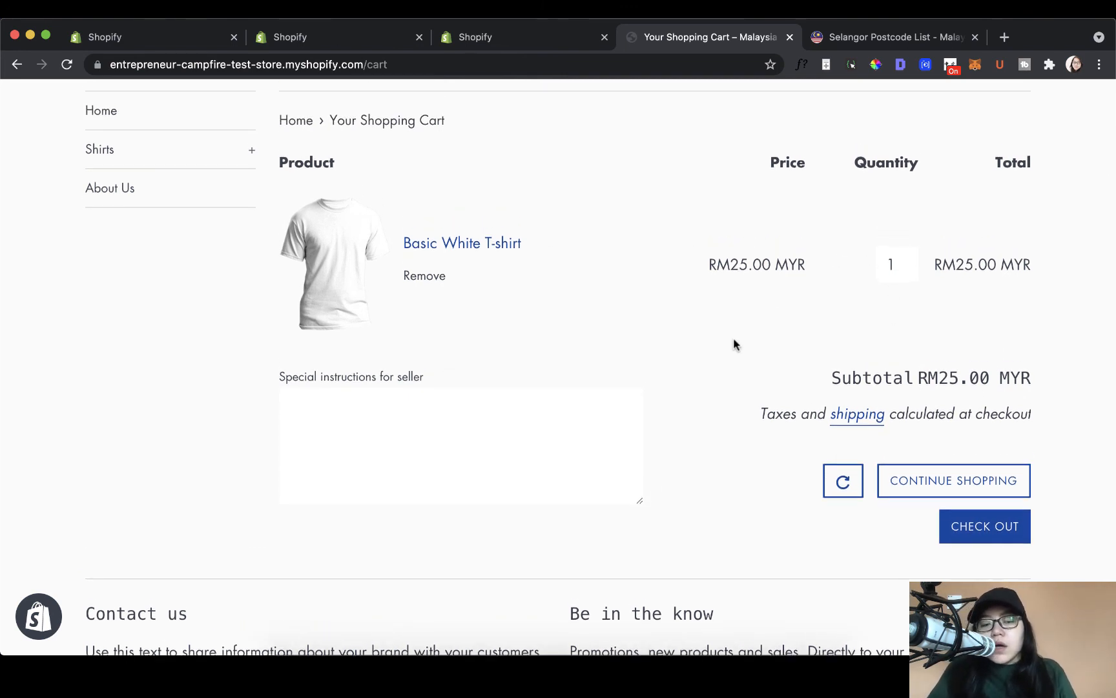